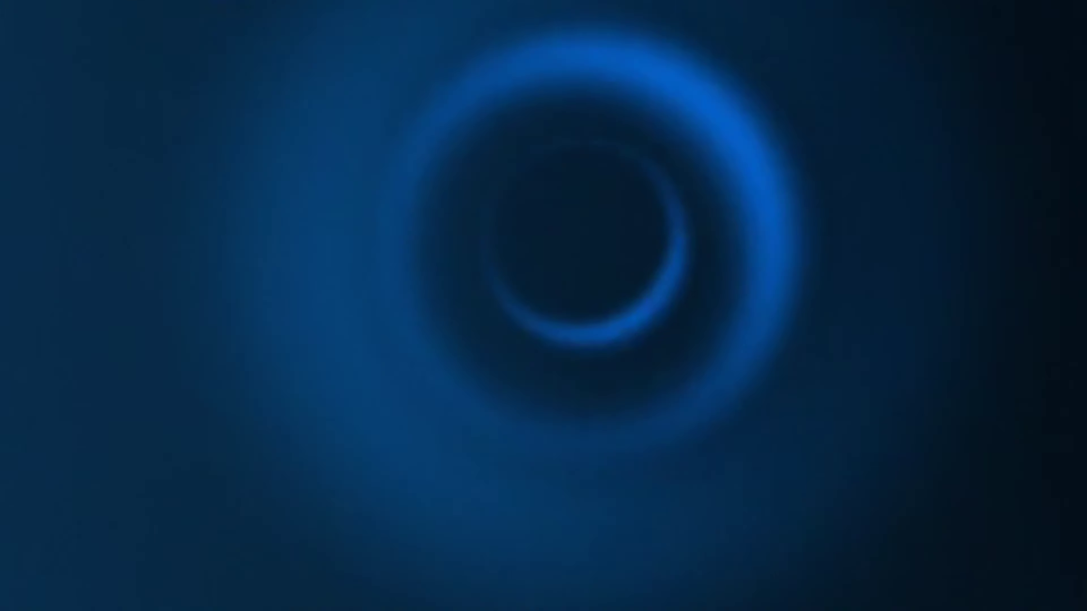
Search the web for "google ads" and open the official Google Ads India sign-up site.
text(google ads)
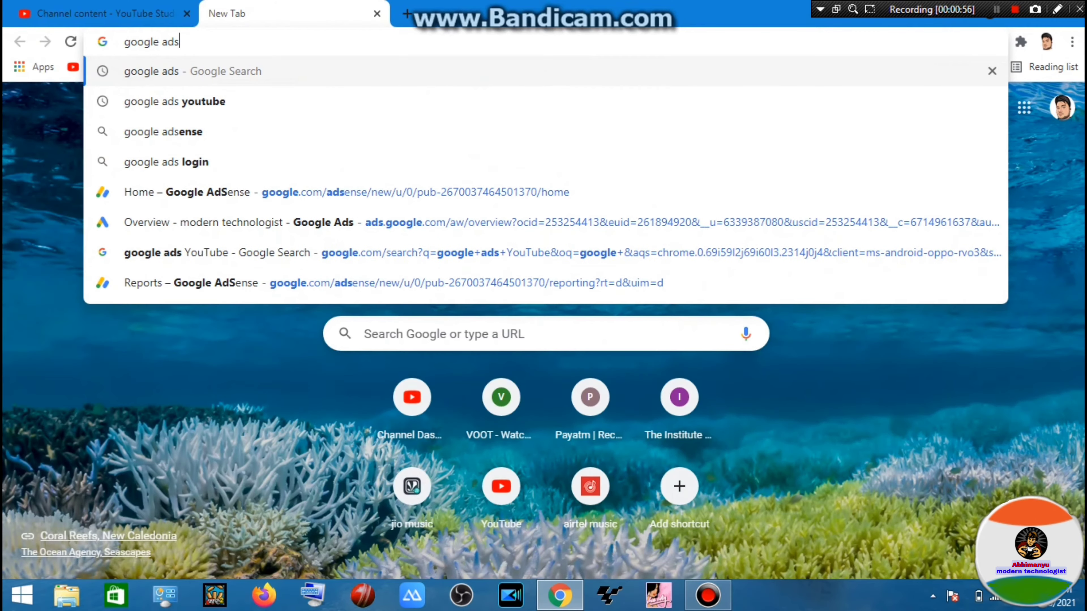
key(Return)
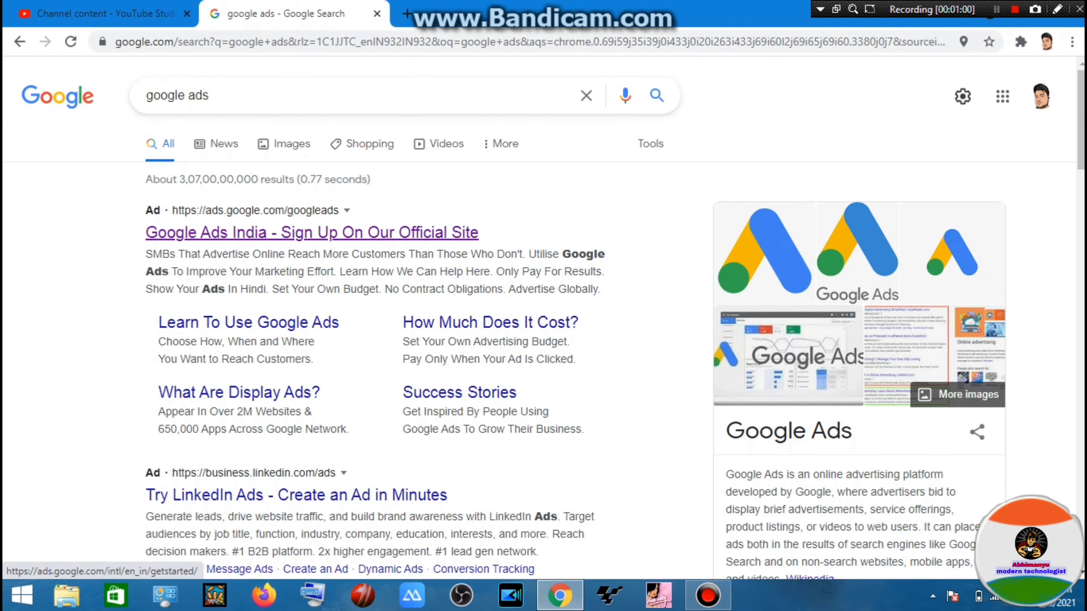
click(311, 233)
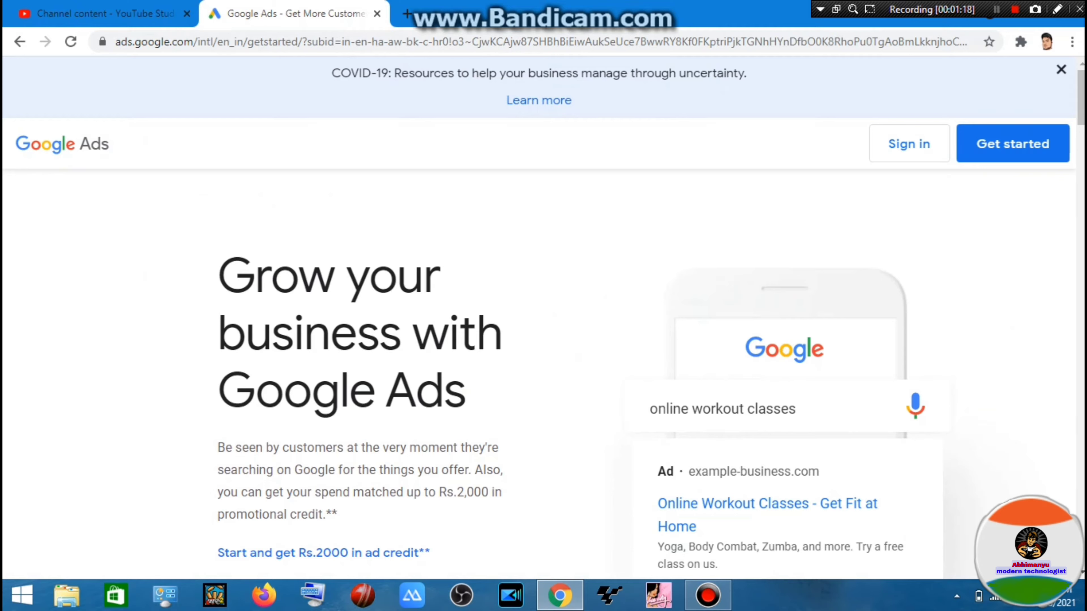
Look over the Google Ads landing page and sign in to the existing advertiser account.
click(997, 10)
scroll(543, 372, down, 10)
scroll(543, 373, up, 3)
scroll(544, 372, down, 2)
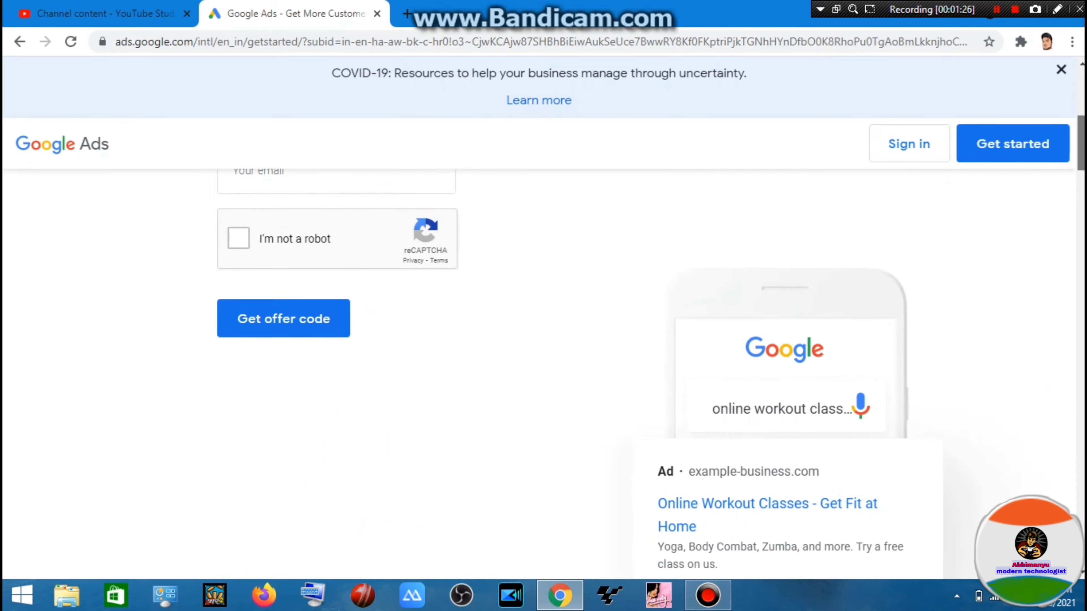
scroll(543, 372, up, 3)
scroll(544, 373, up, 1)
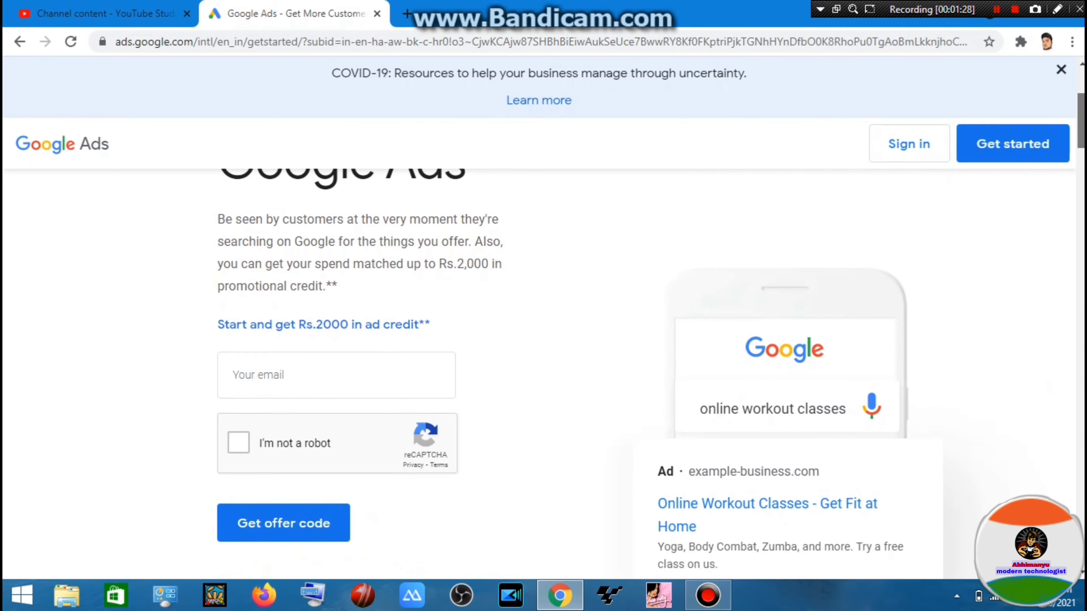
scroll(543, 373, up, 1)
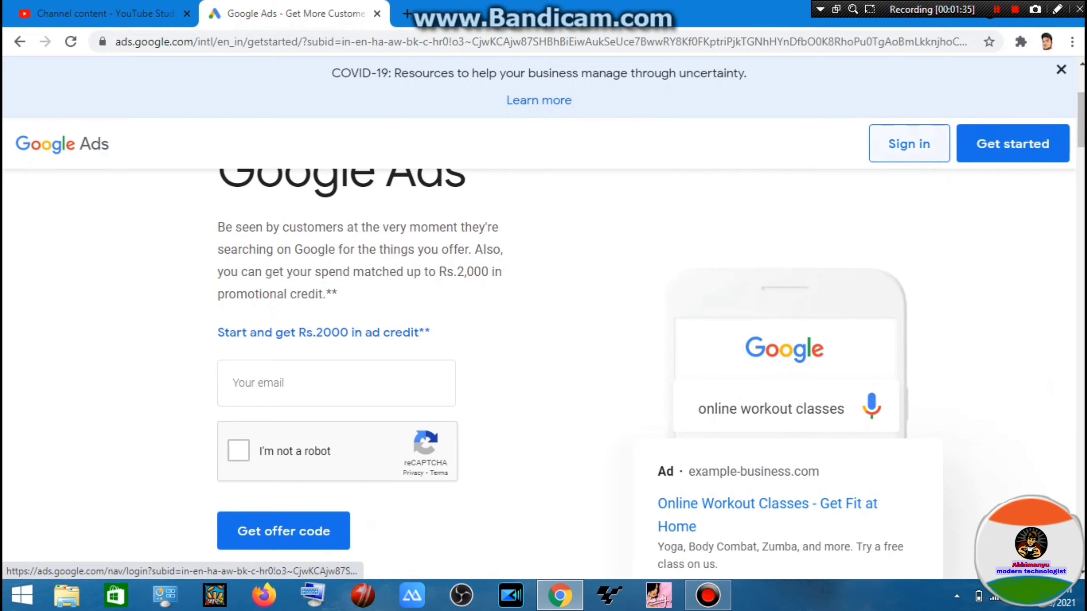
click(909, 143)
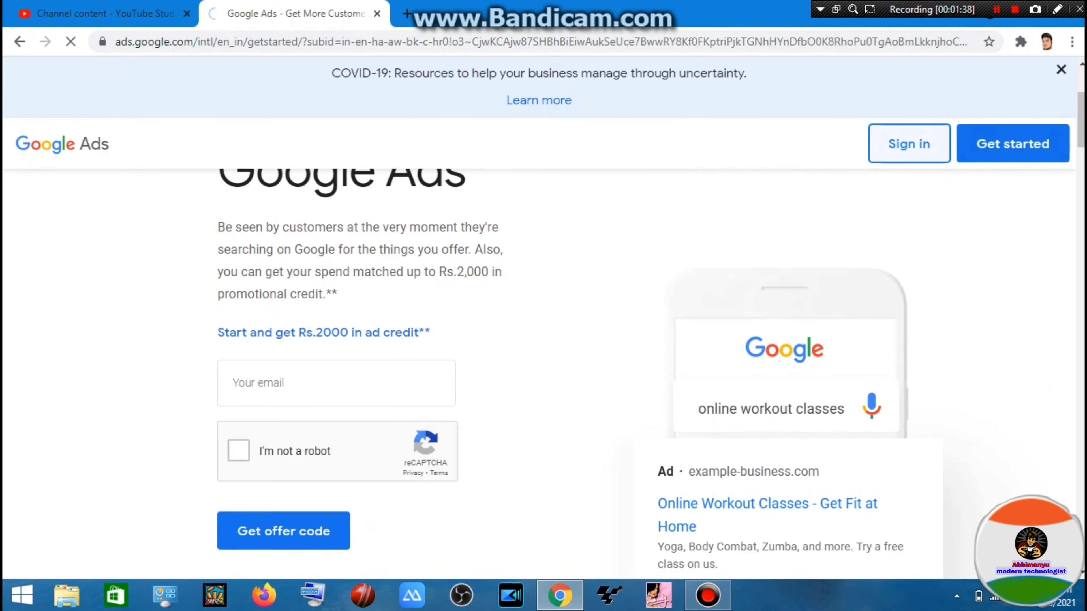
click(996, 10)
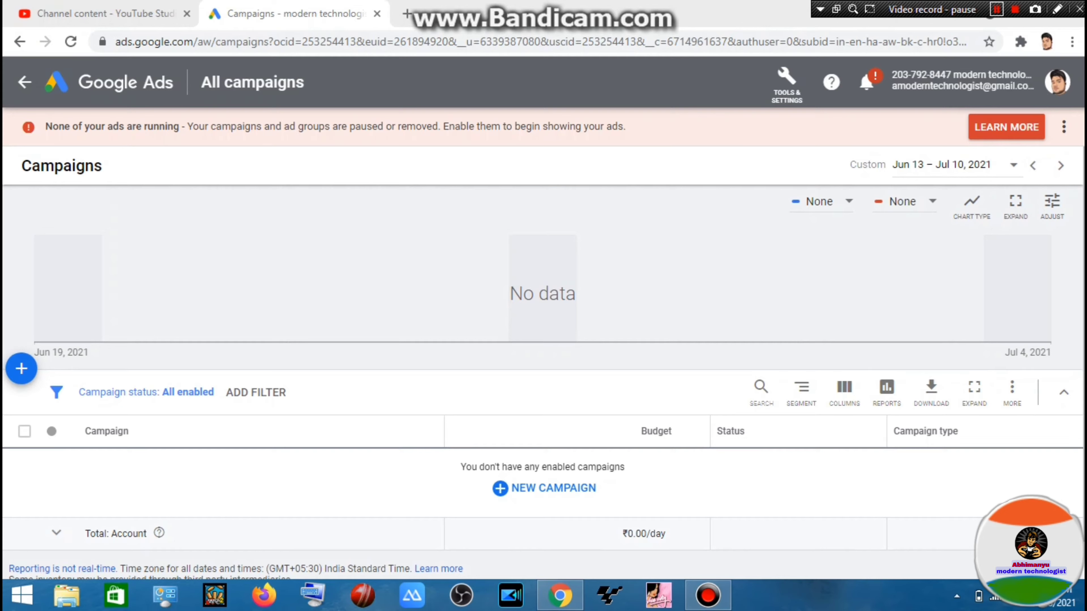
key(shift+F12)
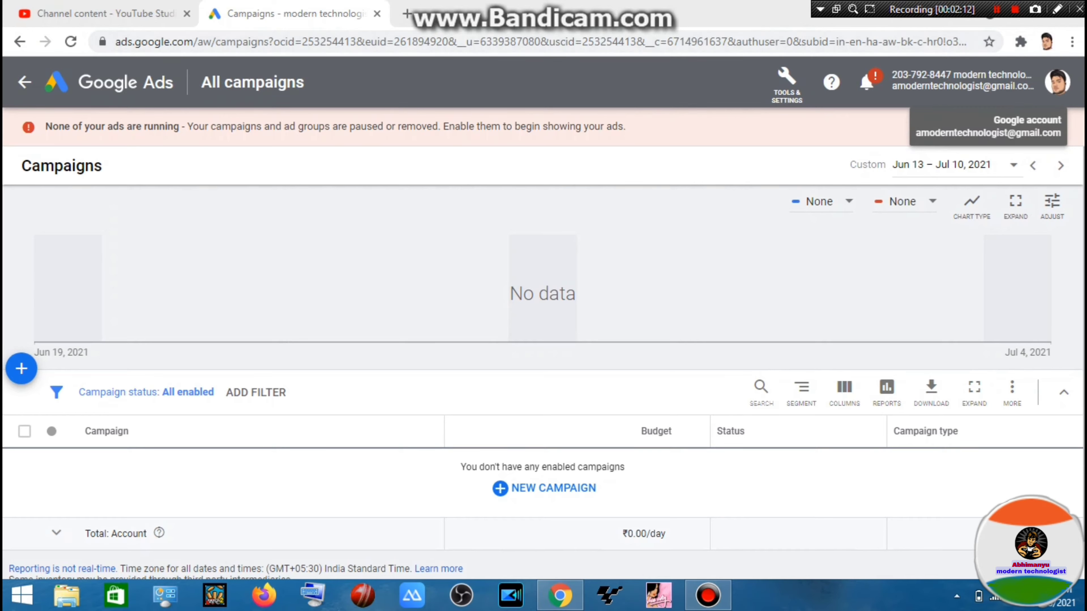
Open the account's billing and payments summary and check the remaining credit and recent transactions.
click(787, 83)
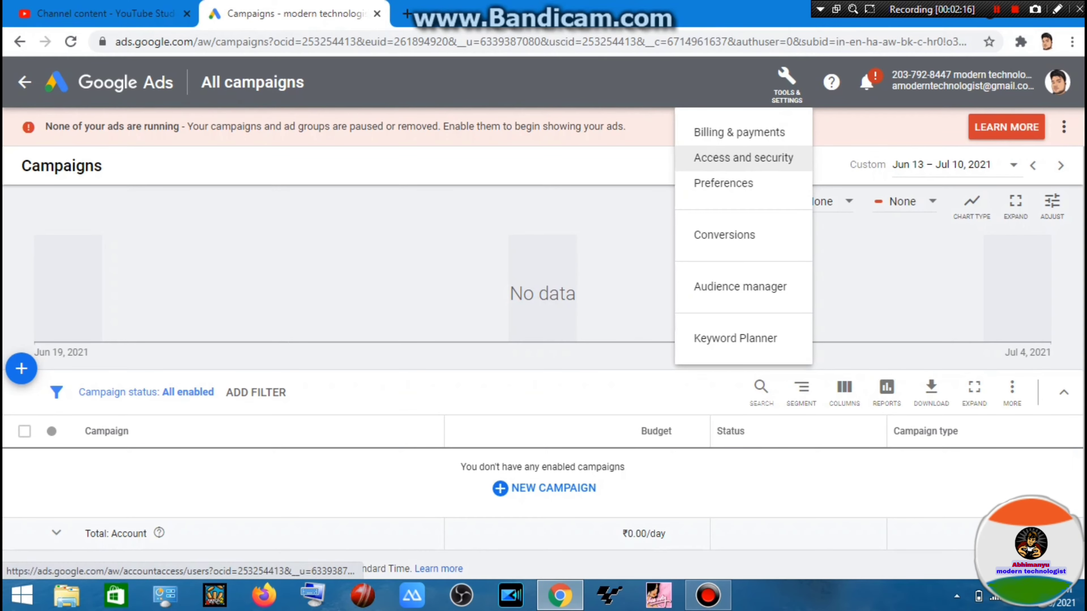
click(740, 132)
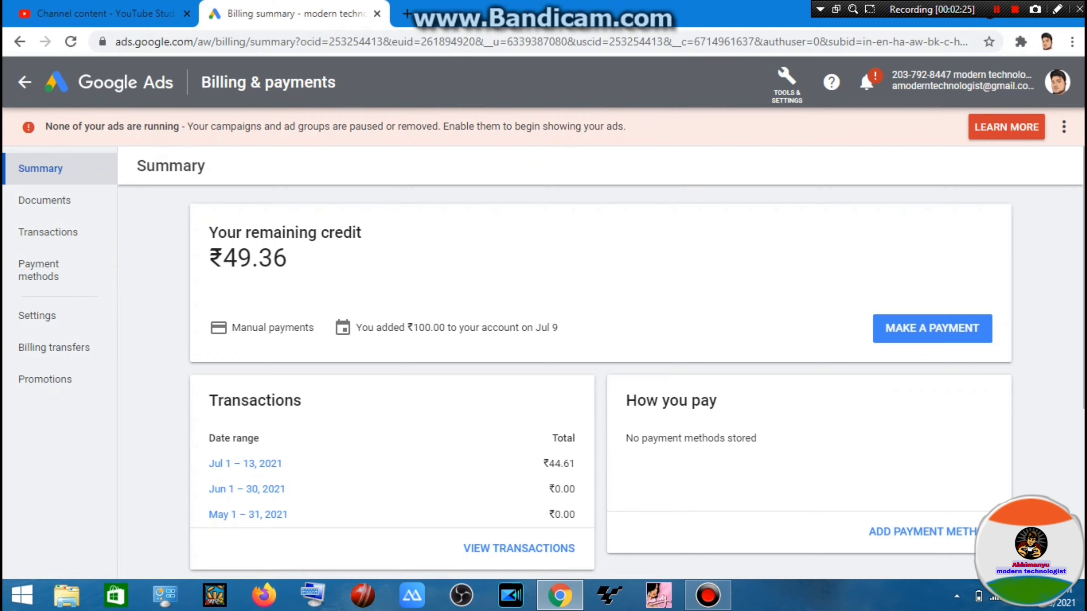
drag(210, 257, 287, 258)
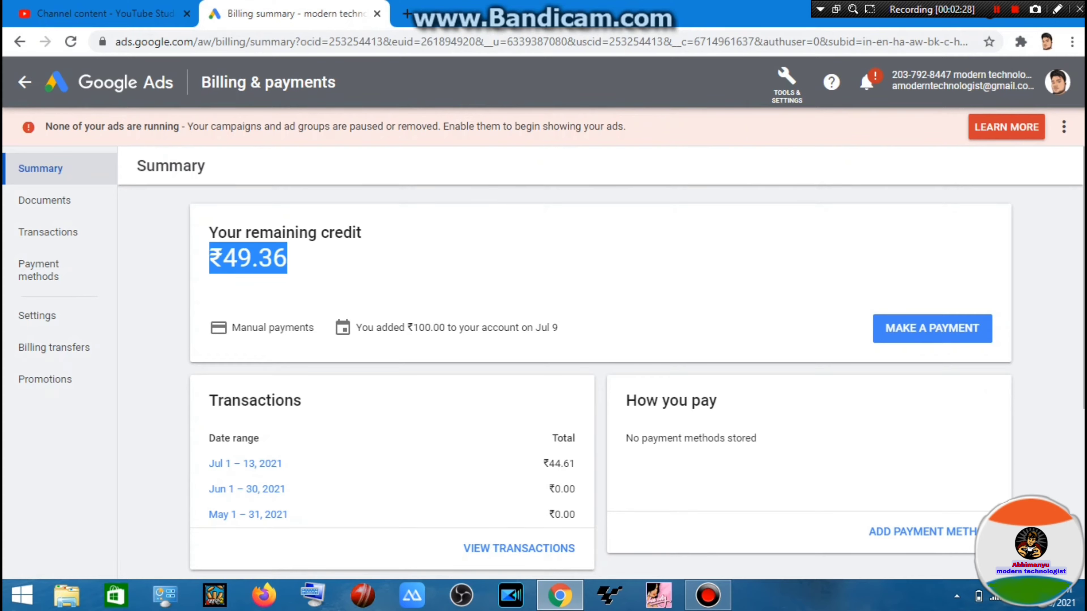
click(295, 262)
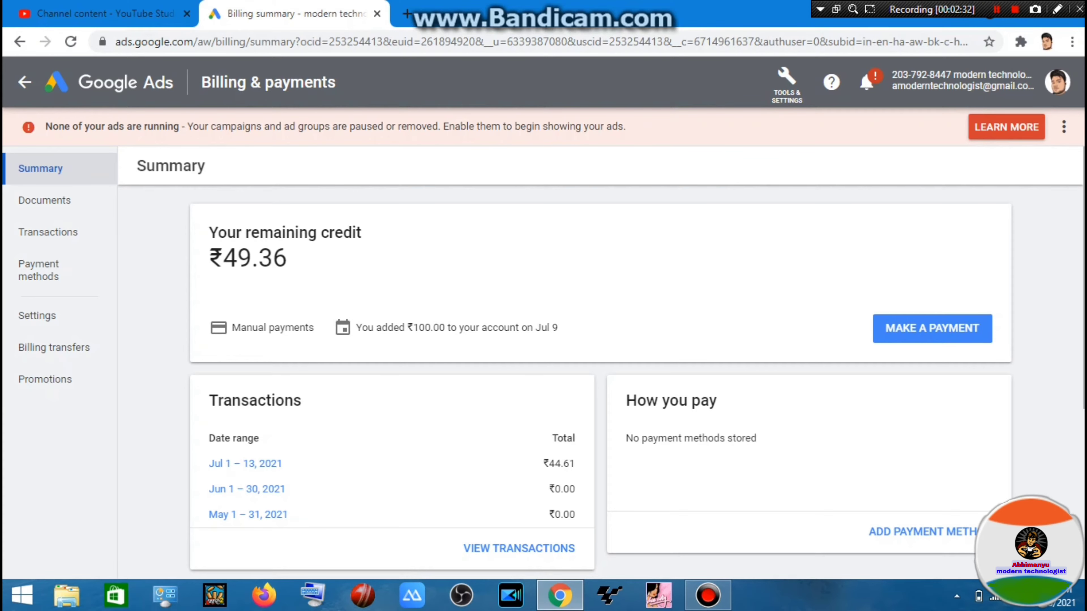
scroll(599, 364, down, 4)
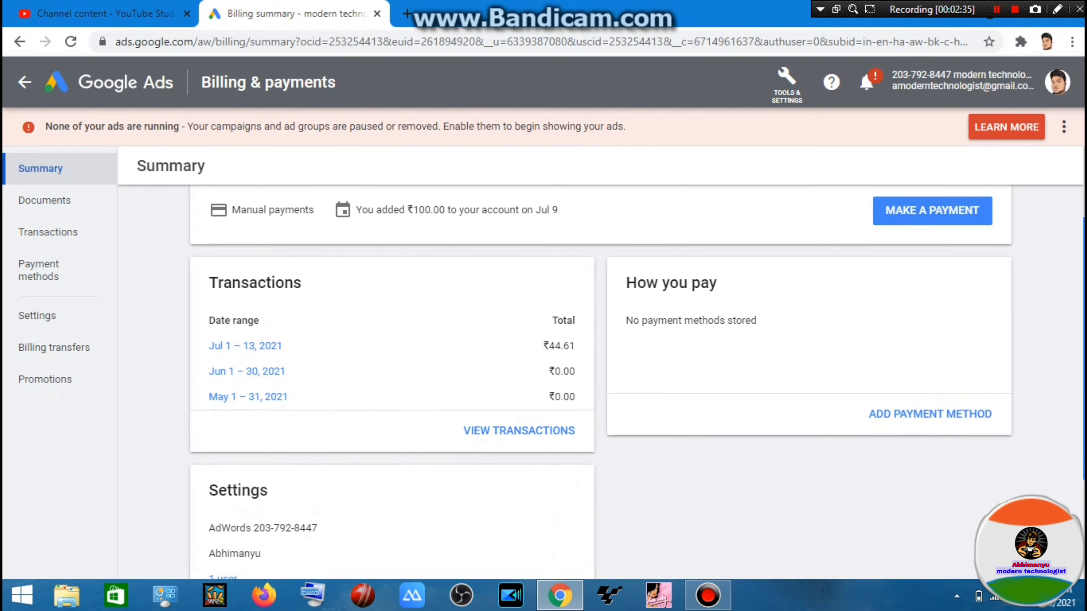
scroll(600, 364, up, 3)
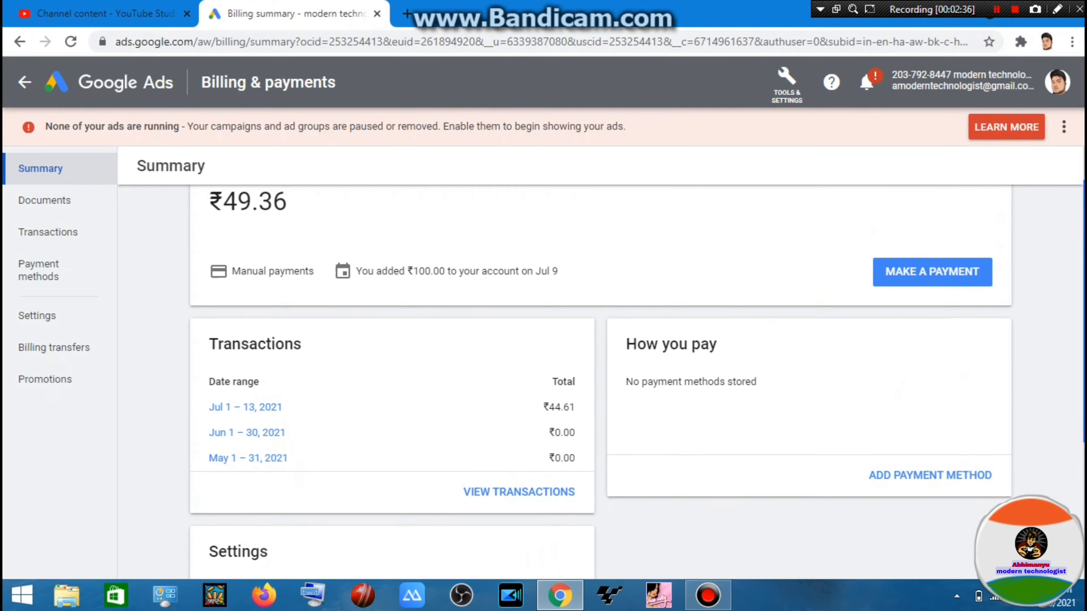
scroll(600, 364, up, 1)
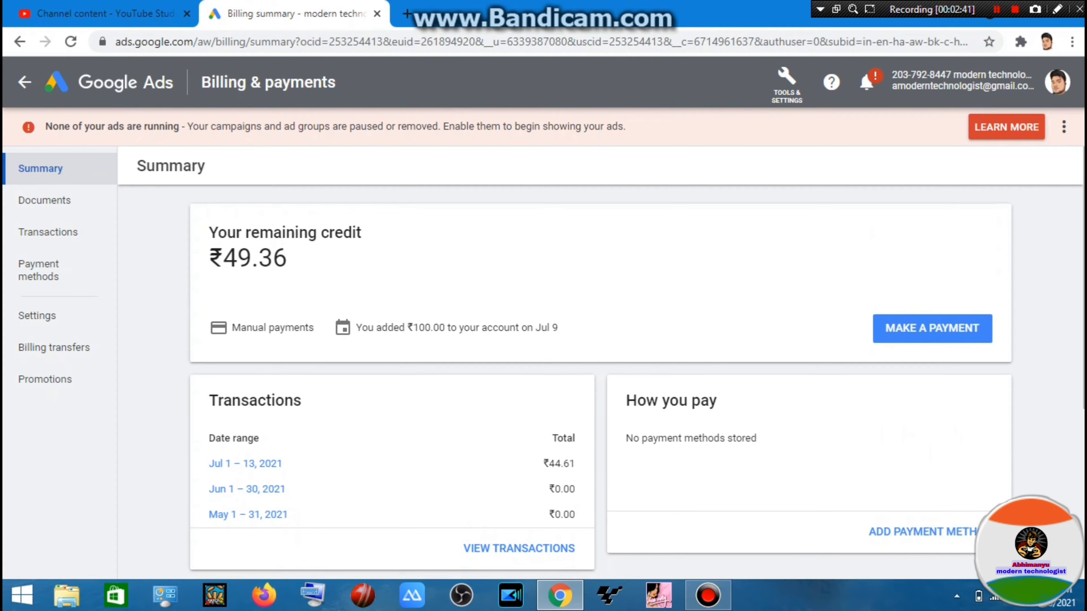
Return to the overview of all campaigns and start creating a new campaign.
click(26, 82)
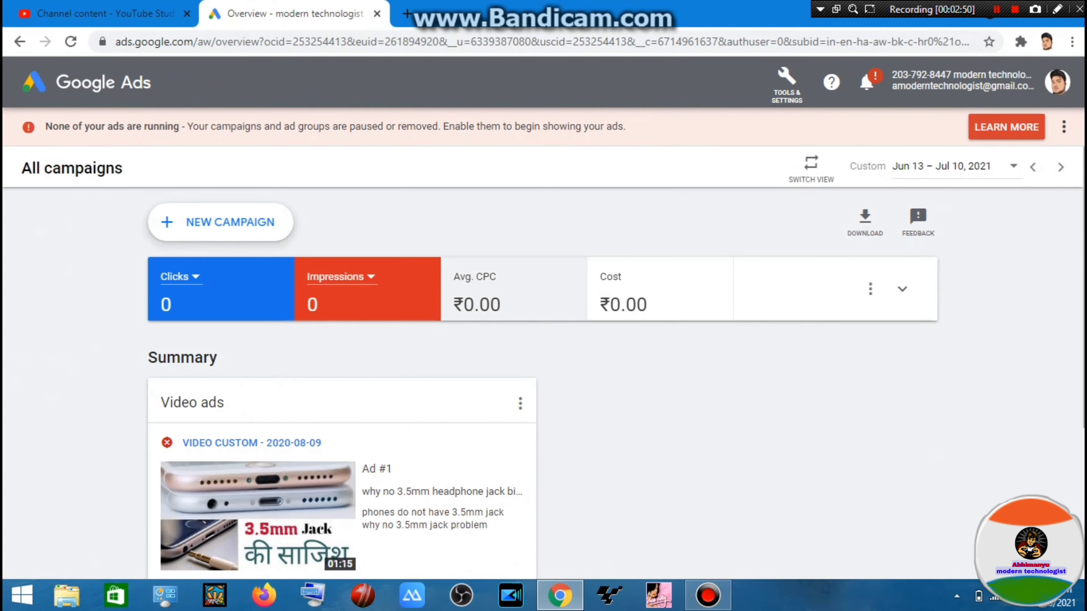
scroll(544, 383, down, 5)
scroll(543, 383, up, 5)
click(220, 222)
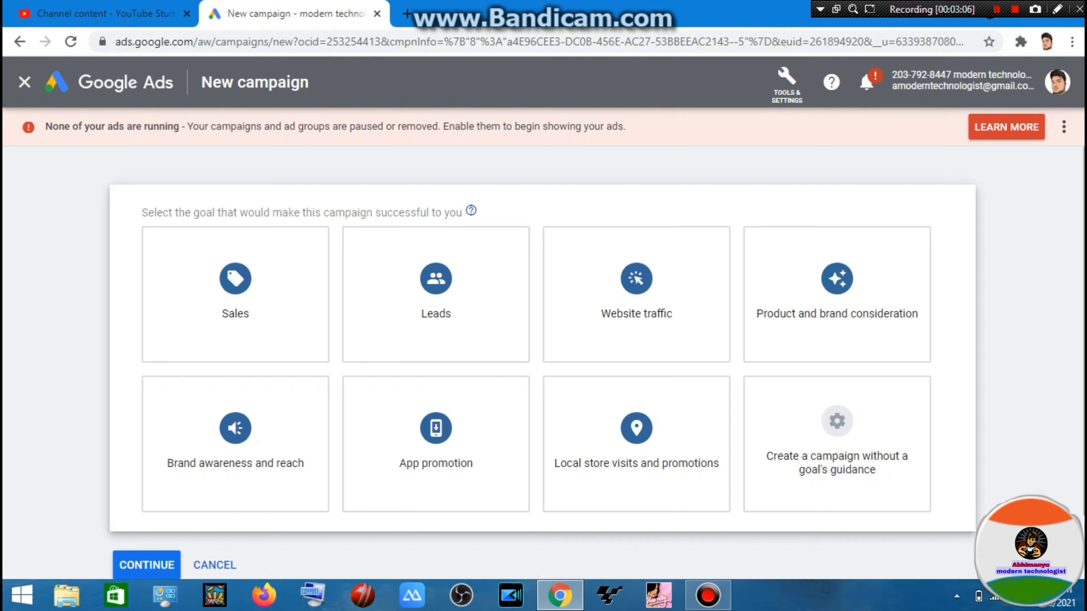
Set up the campaign without a goal's guidance as a Video campaign with the Custom video campaign subtype, and continue.
mouse_move(837, 444)
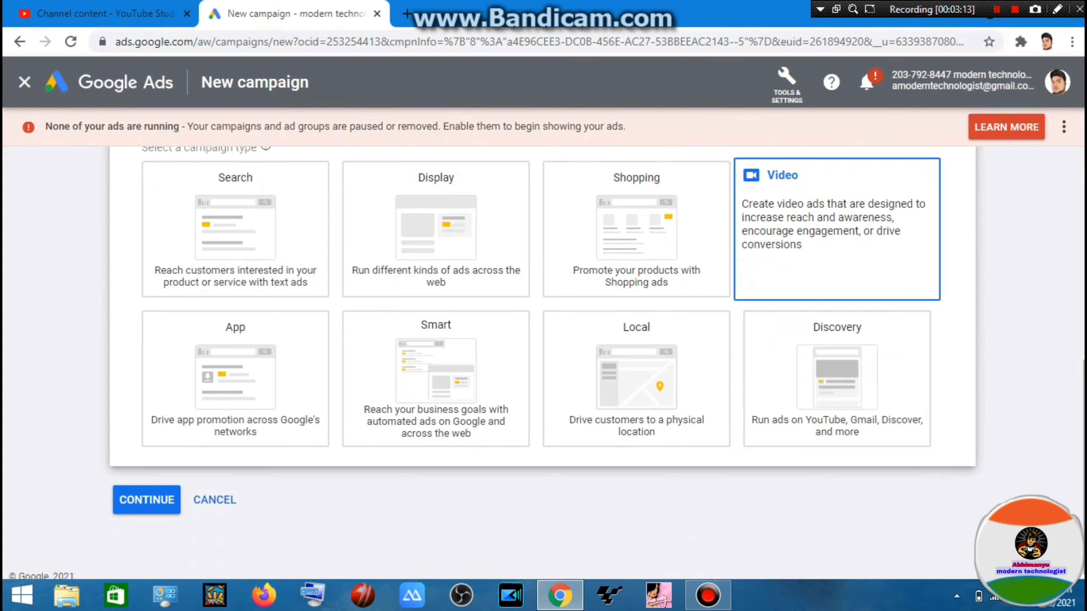
click(822, 227)
click(822, 227)
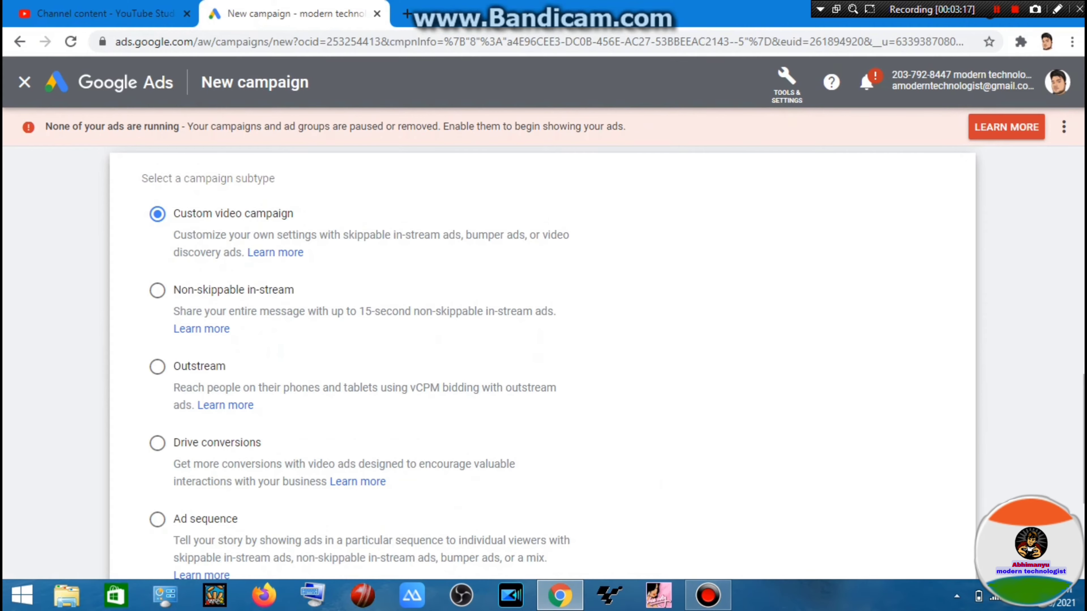
scroll(359, 364, down, 2)
scroll(359, 364, up, 2)
scroll(543, 343, down, 5)
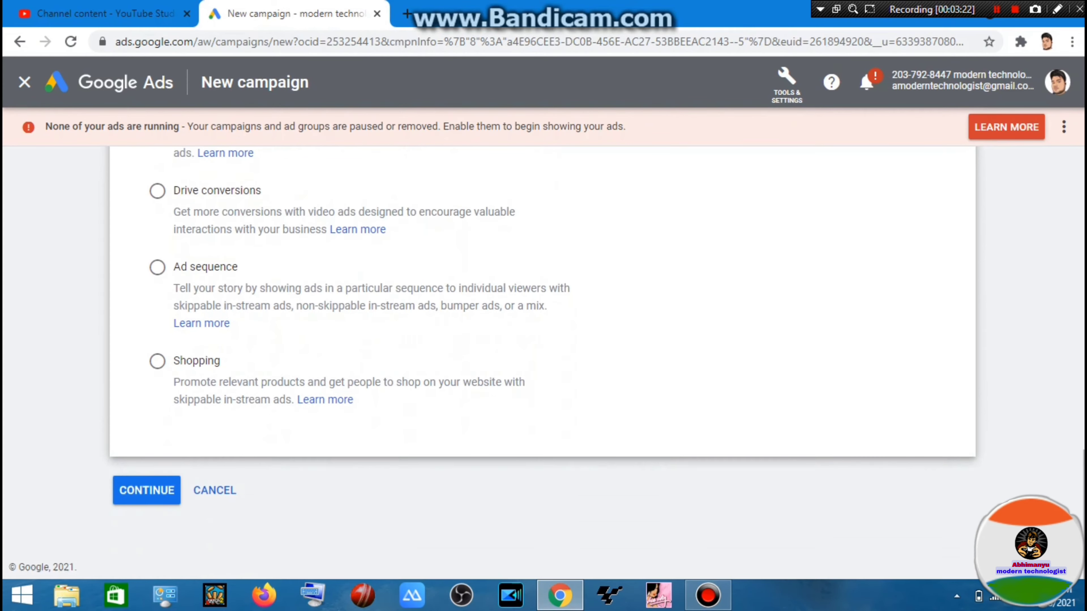
click(147, 490)
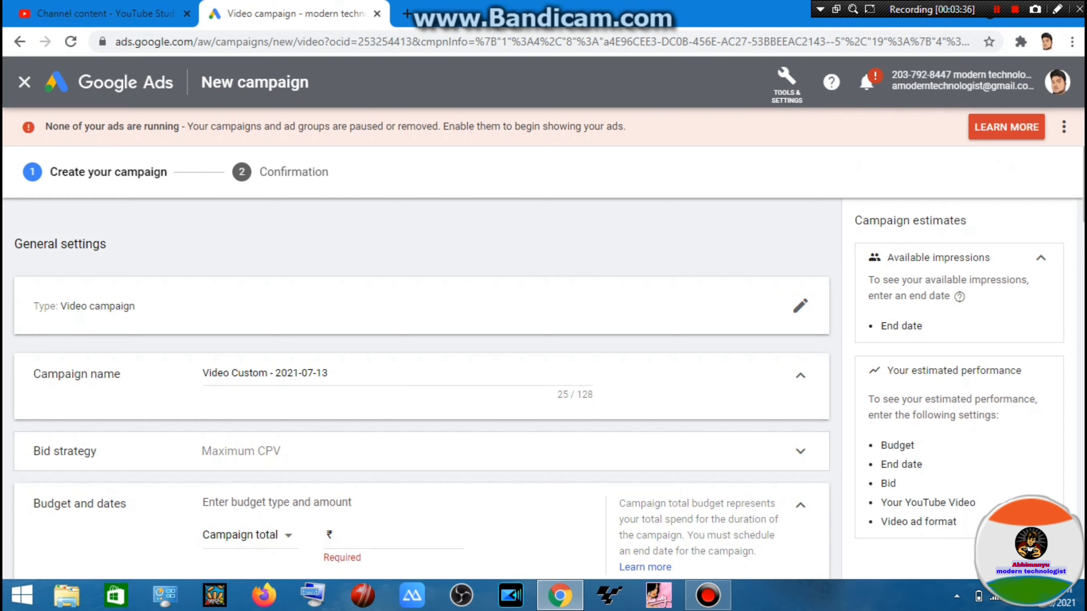
Replace the default campaign name with "delhi water connection".
drag(329, 373, 202, 374)
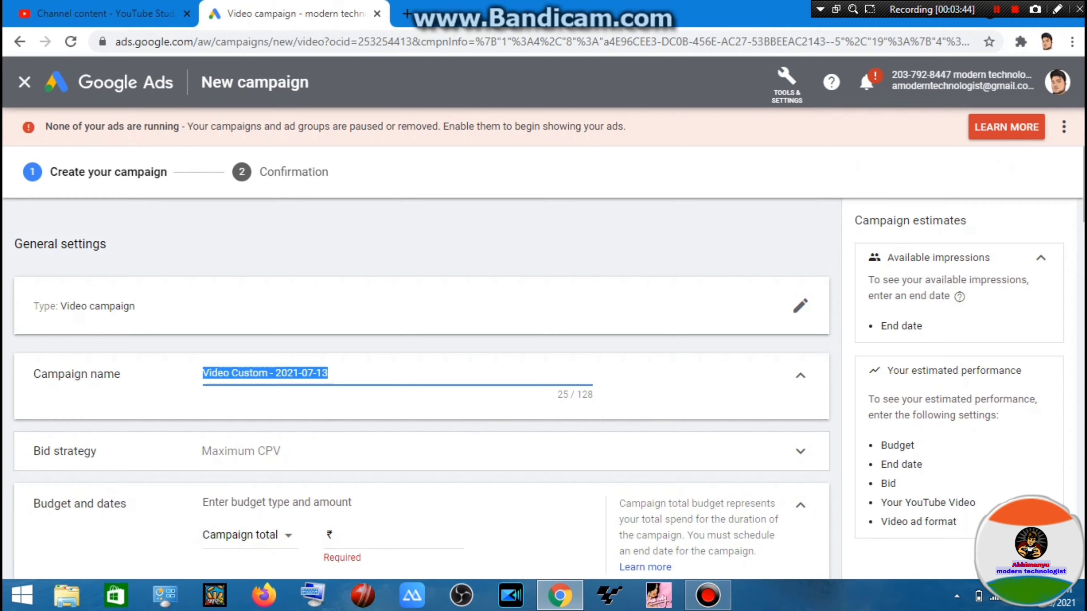
text(delhi w)
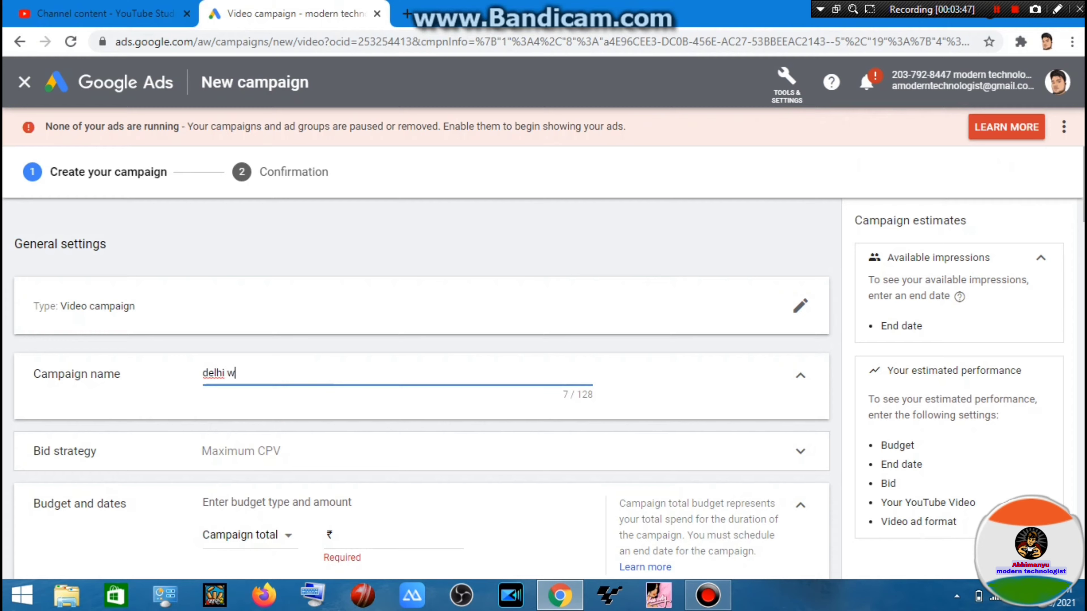
text(ater con)
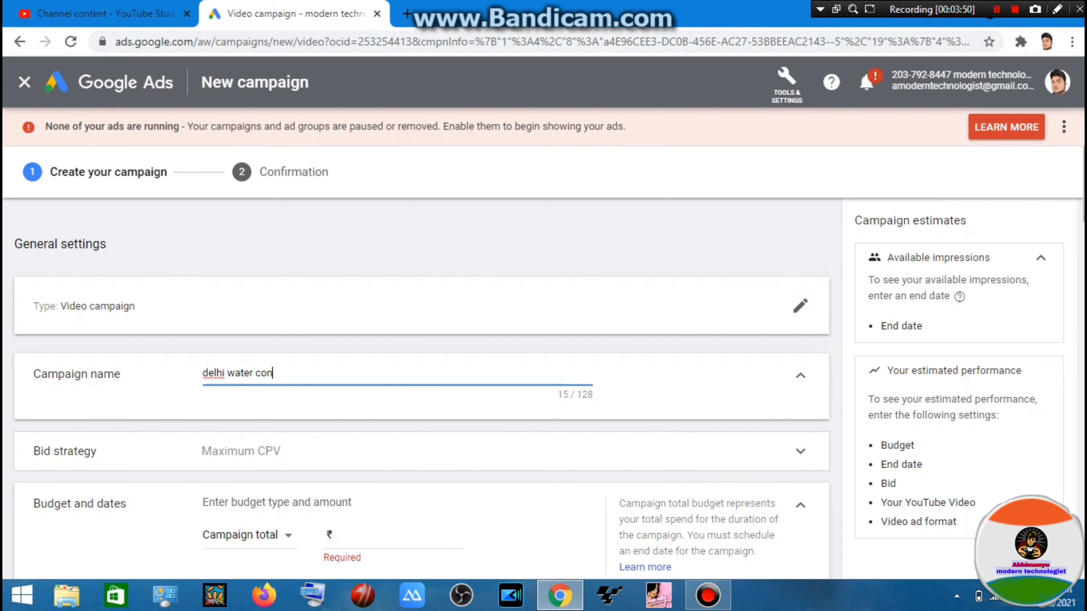
text(nection)
Expand the bid strategy settings and choose Maximum CPV as the campaign's bid strategy.
scroll(421, 386, down, 2)
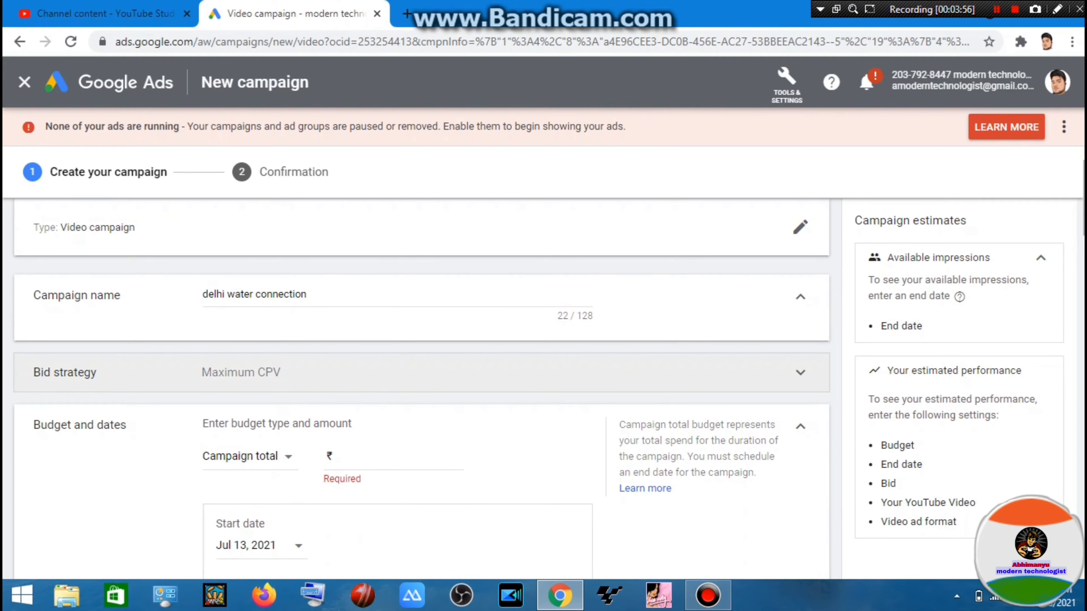
click(329, 373)
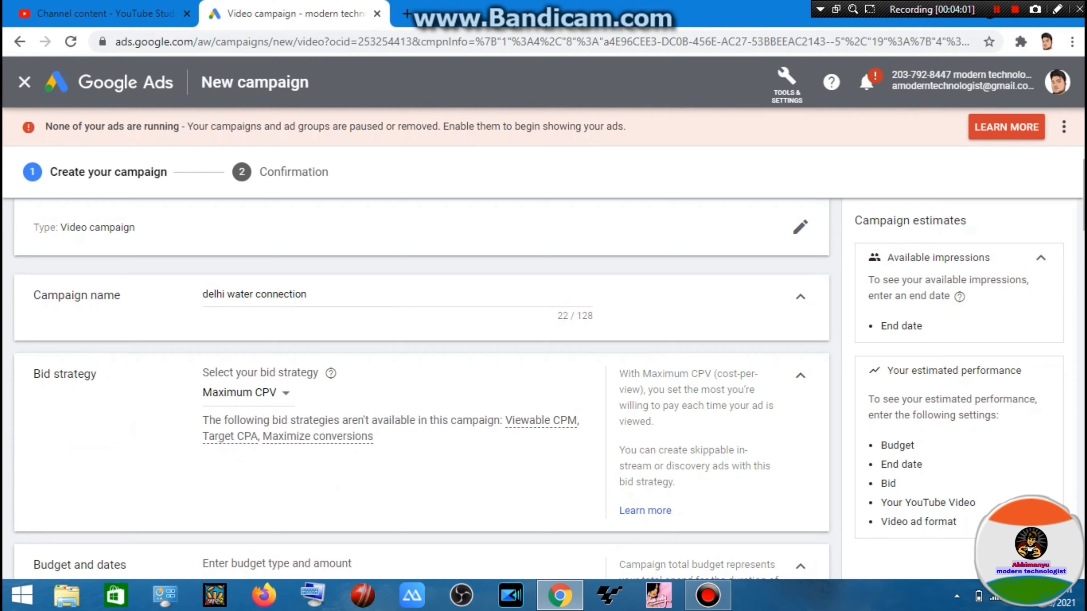
click(248, 393)
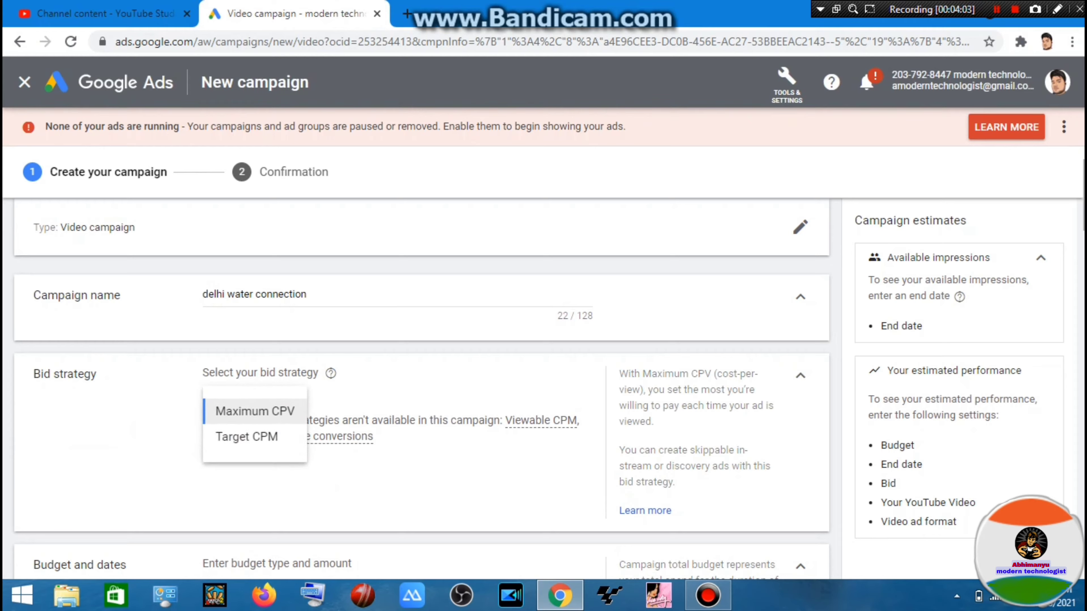
click(255, 411)
Enter a campaign total budget of ₹49.
scroll(421, 388, down, 2)
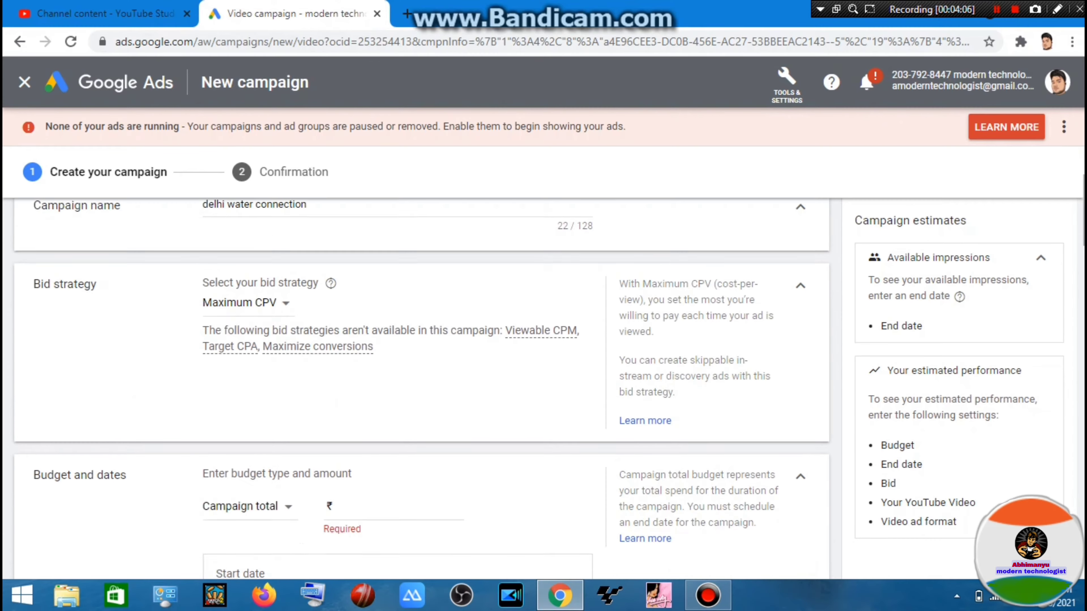
scroll(421, 385, down, 3)
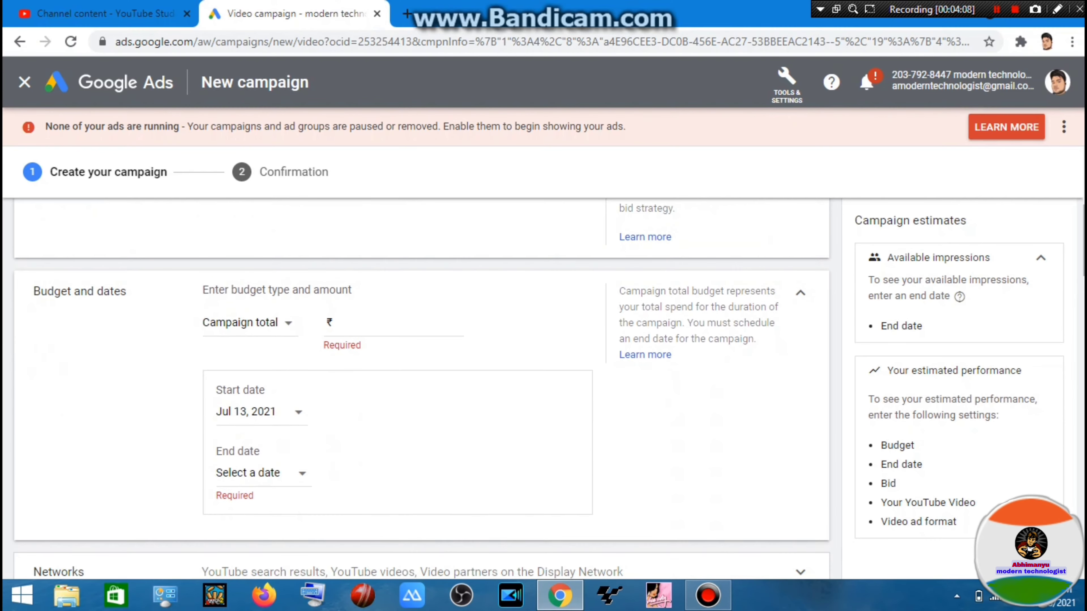
click(393, 323)
text(49)
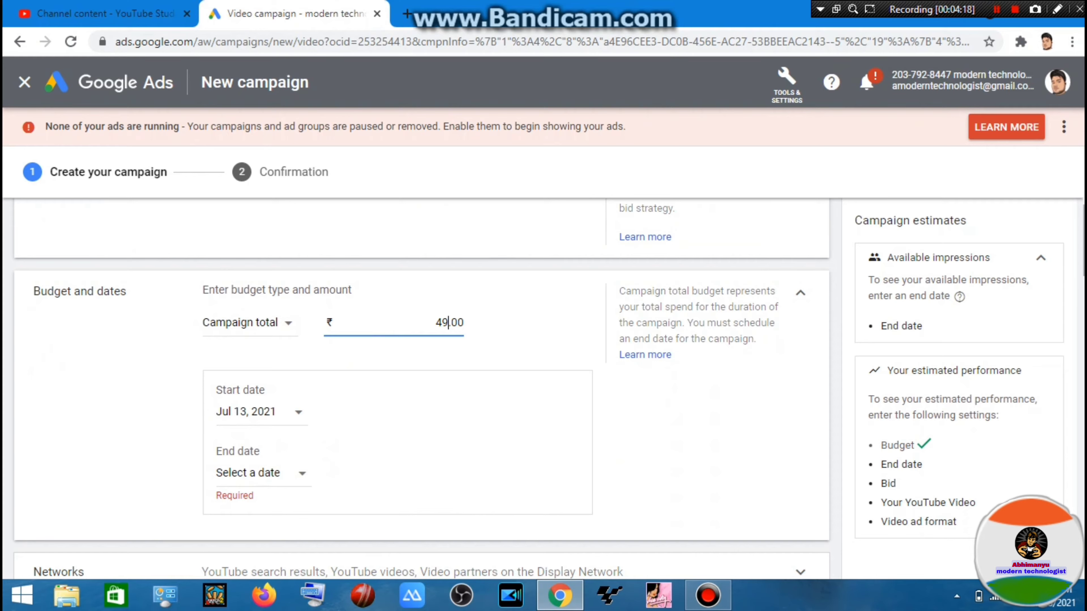
Schedule the campaign to start on Jul 13, 2021 and end on Jul 14, 2021.
click(261, 412)
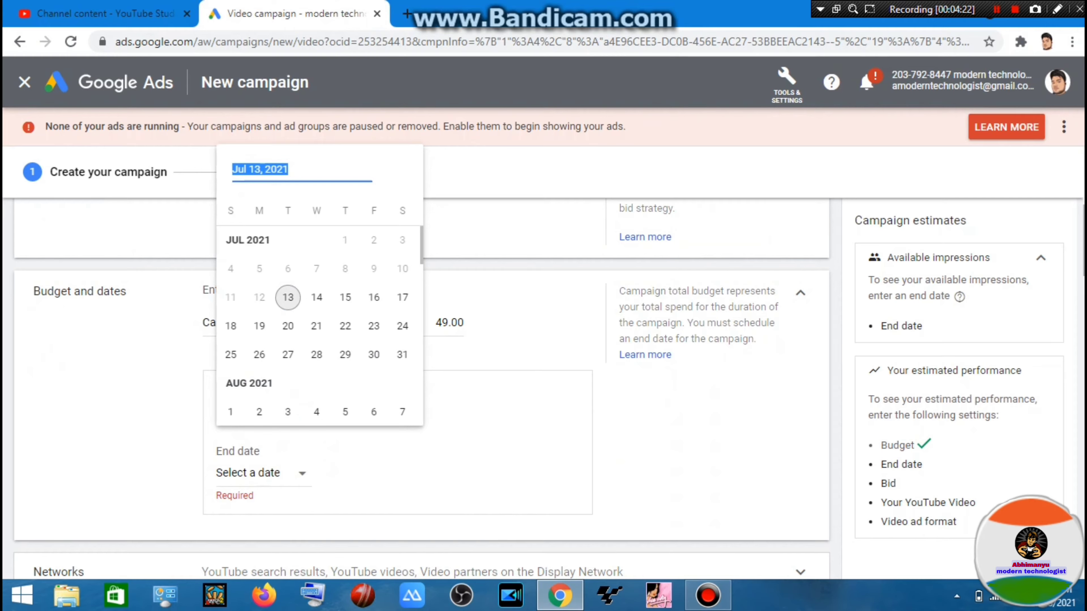
click(288, 297)
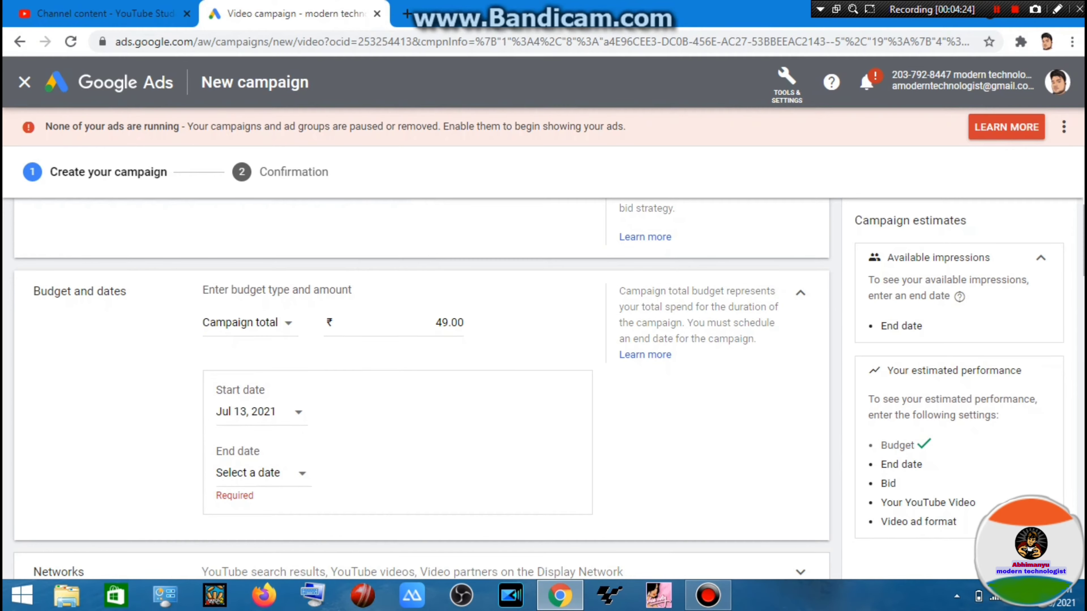
click(256, 473)
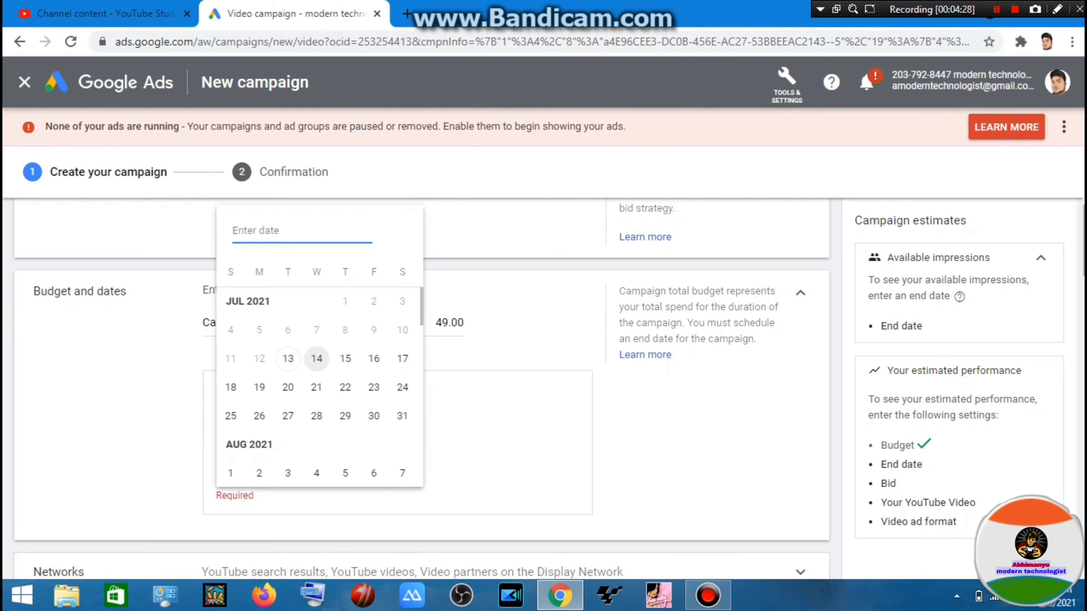
click(316, 359)
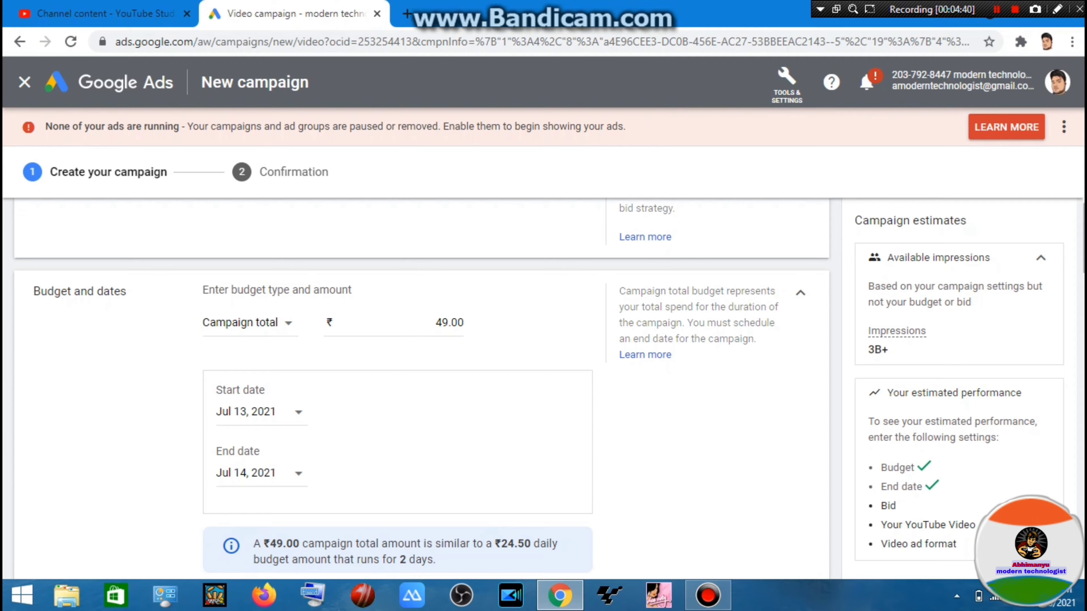
Exclude video partners on the Display Network from the campaign's networks, keeping YouTube search results and YouTube videos.
scroll(422, 385, down, 6)
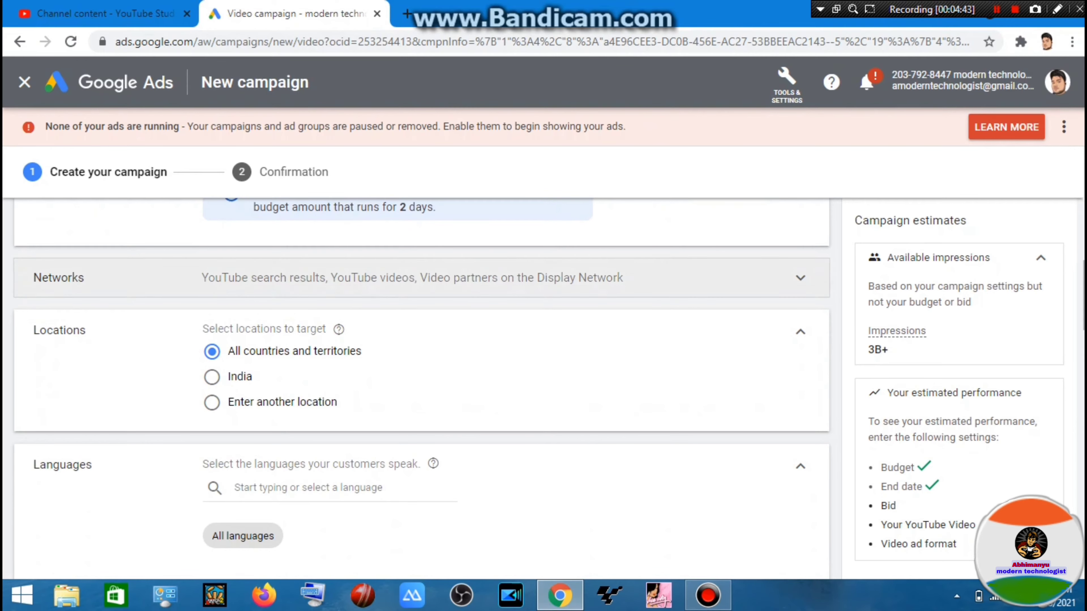
click(422, 278)
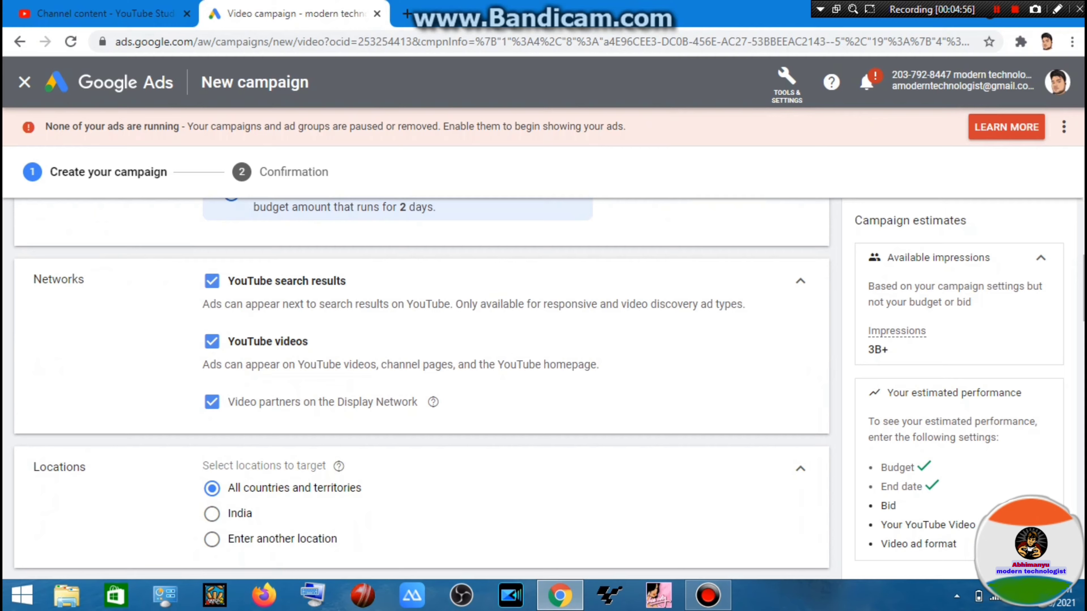
drag(621, 304, 746, 304)
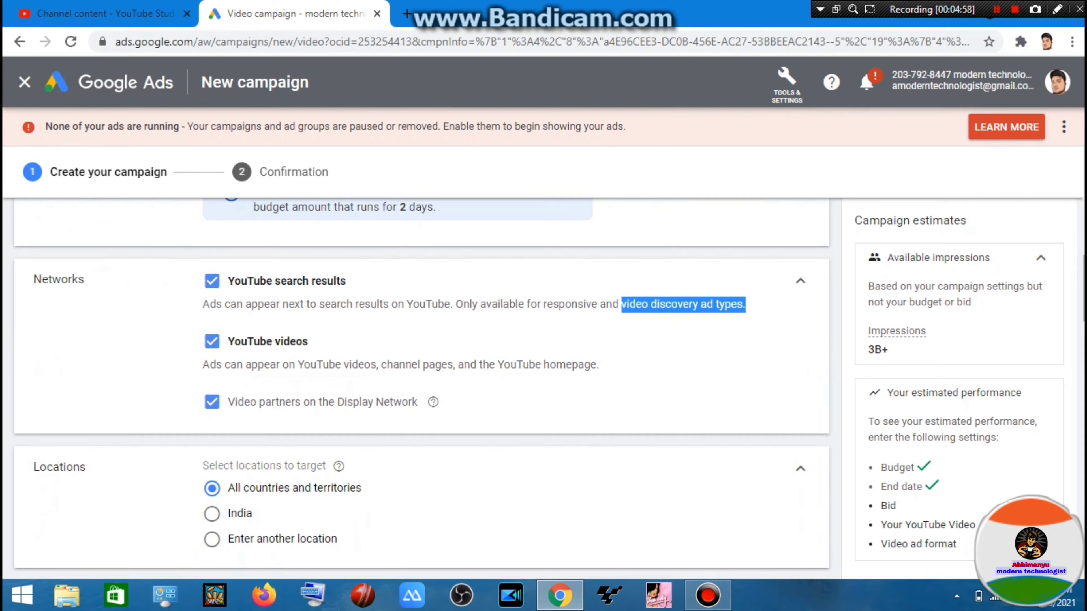
click(745, 306)
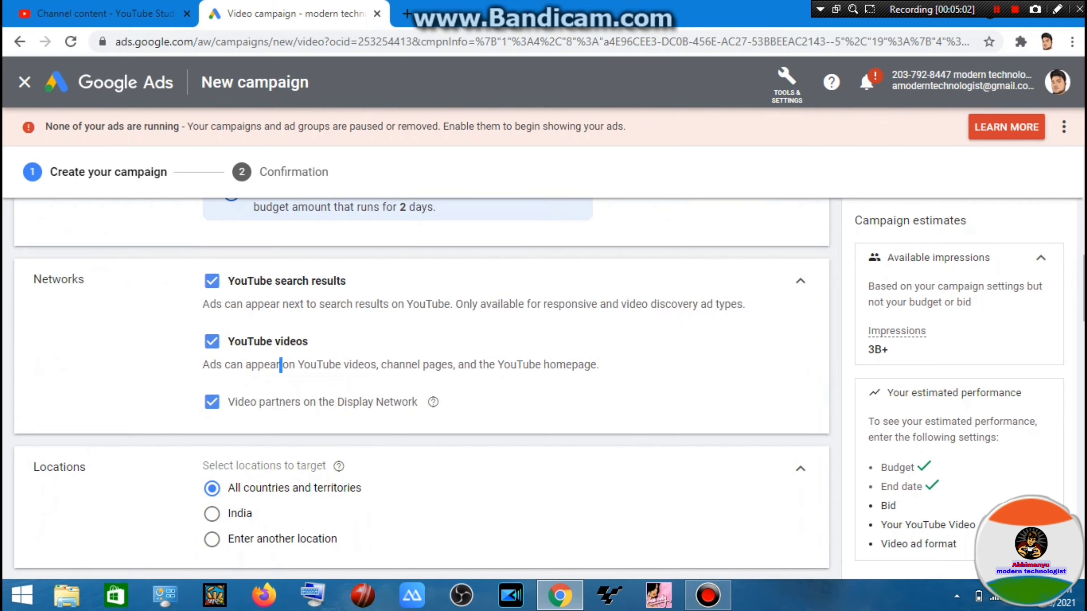
drag(280, 364, 464, 364)
drag(368, 365, 522, 384)
click(522, 384)
click(212, 402)
Limit the target location to India and choose All languages for the customers' languages.
scroll(421, 385, down, 3)
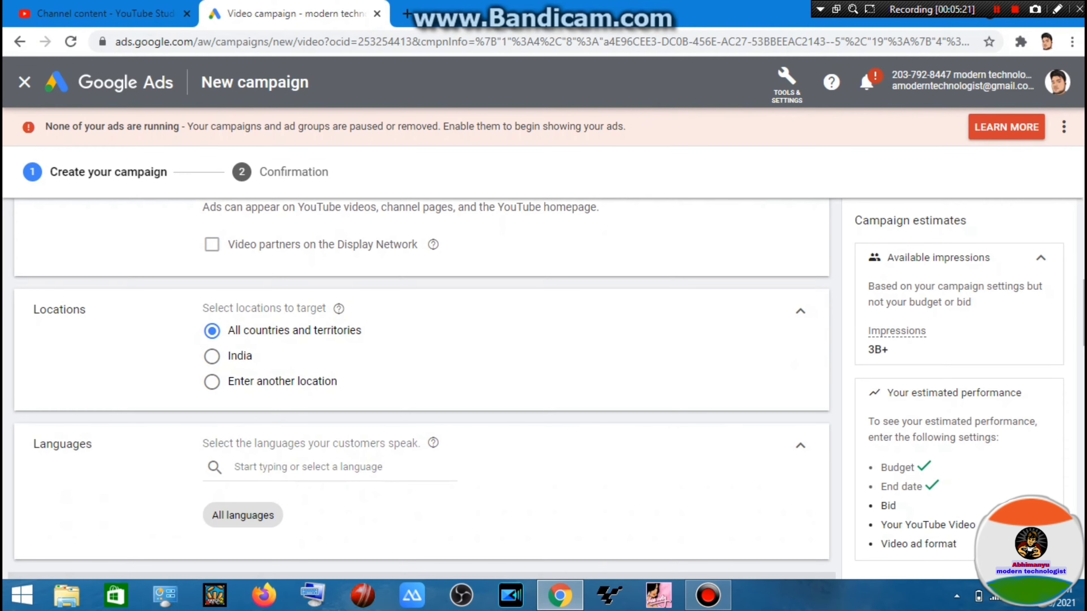
click(211, 356)
scroll(421, 385, down, 4)
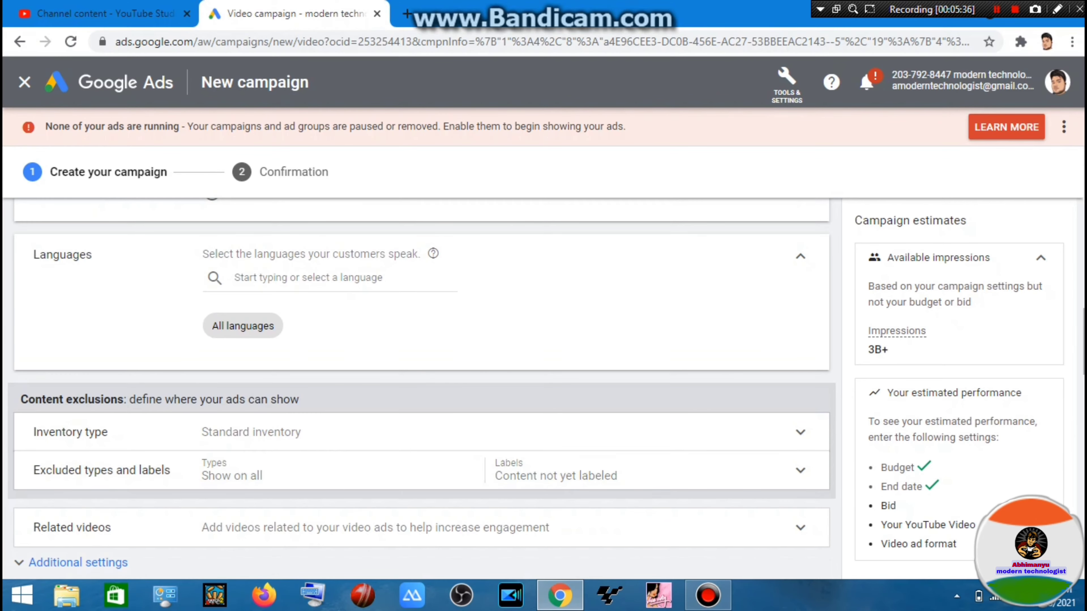
click(308, 278)
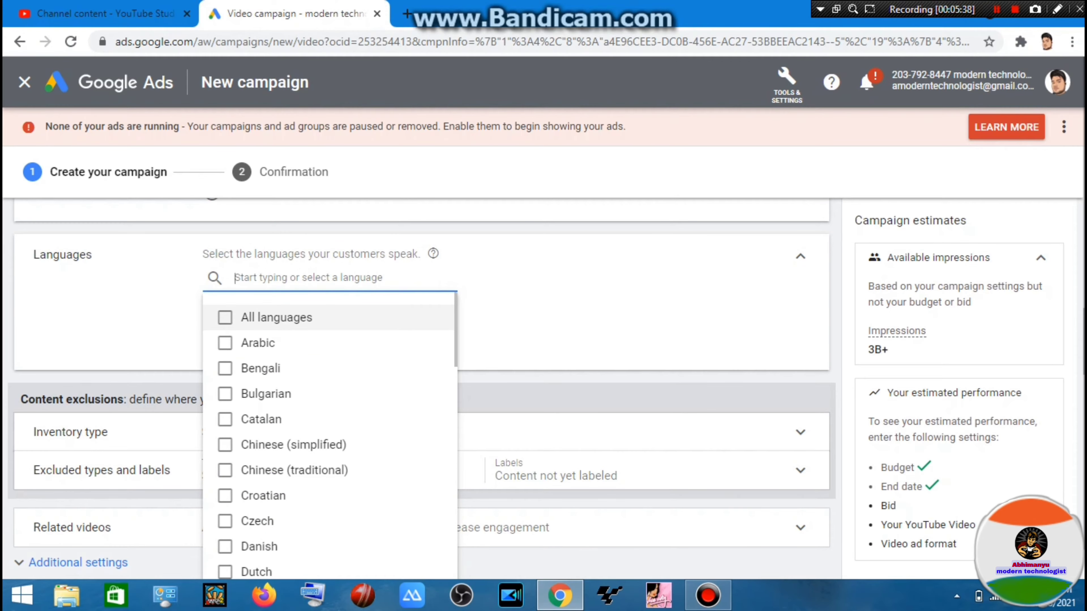
click(257, 317)
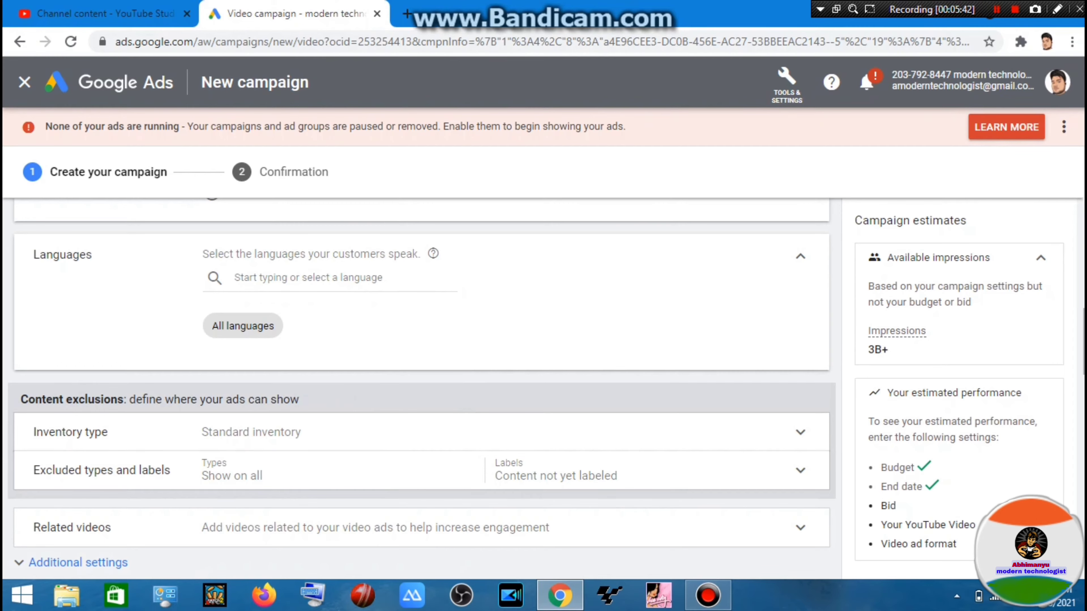
Change the campaign's inventory type to Expanded inventory under the content exclusions.
scroll(421, 381, up, 1)
scroll(421, 381, down, 2)
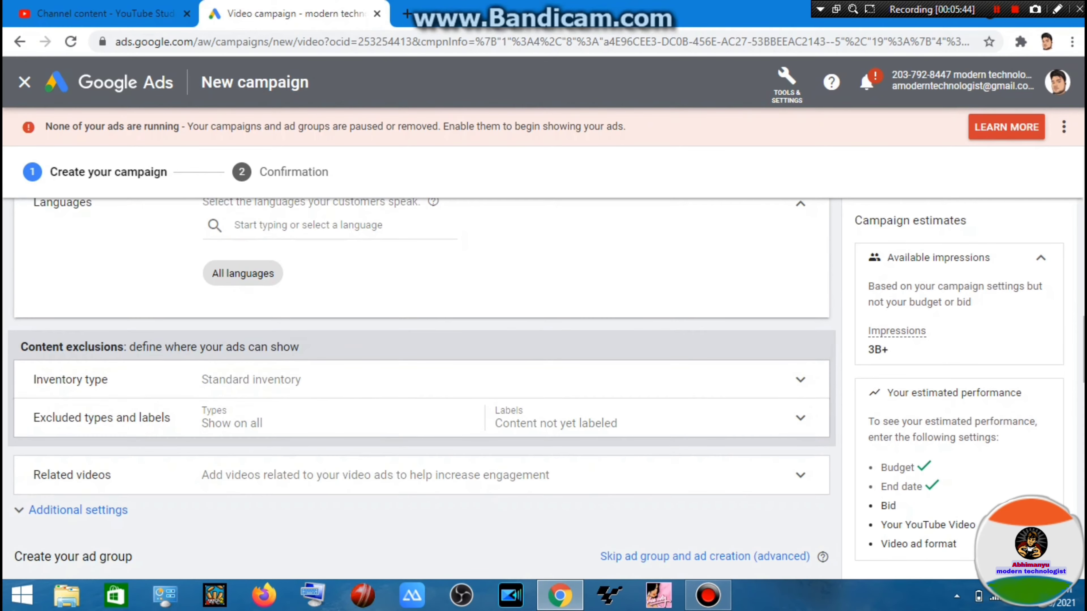
scroll(422, 381, down, 2)
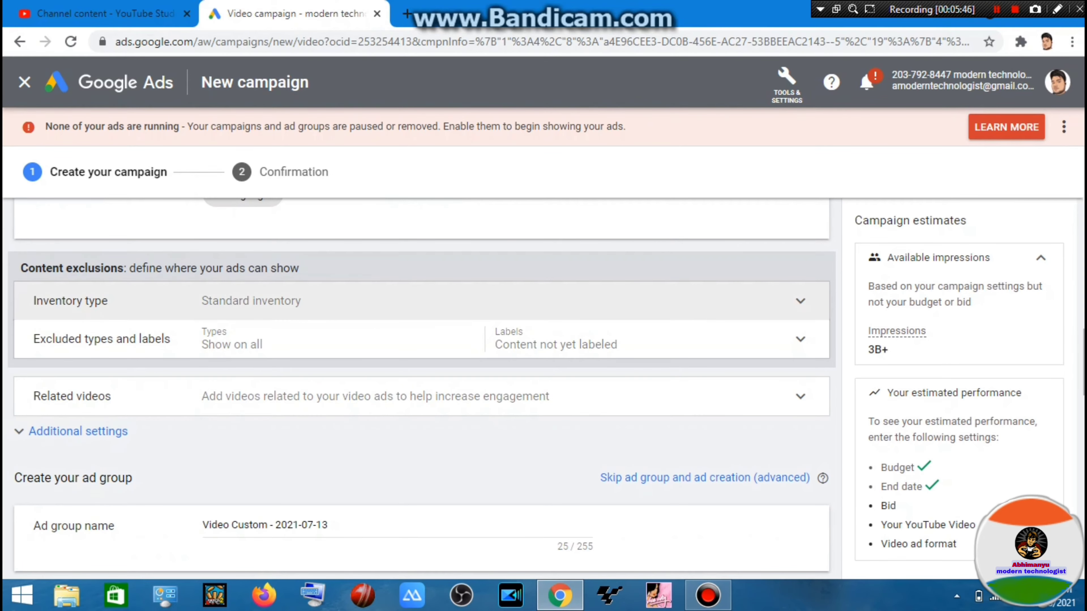
click(421, 301)
scroll(421, 381, down, 2)
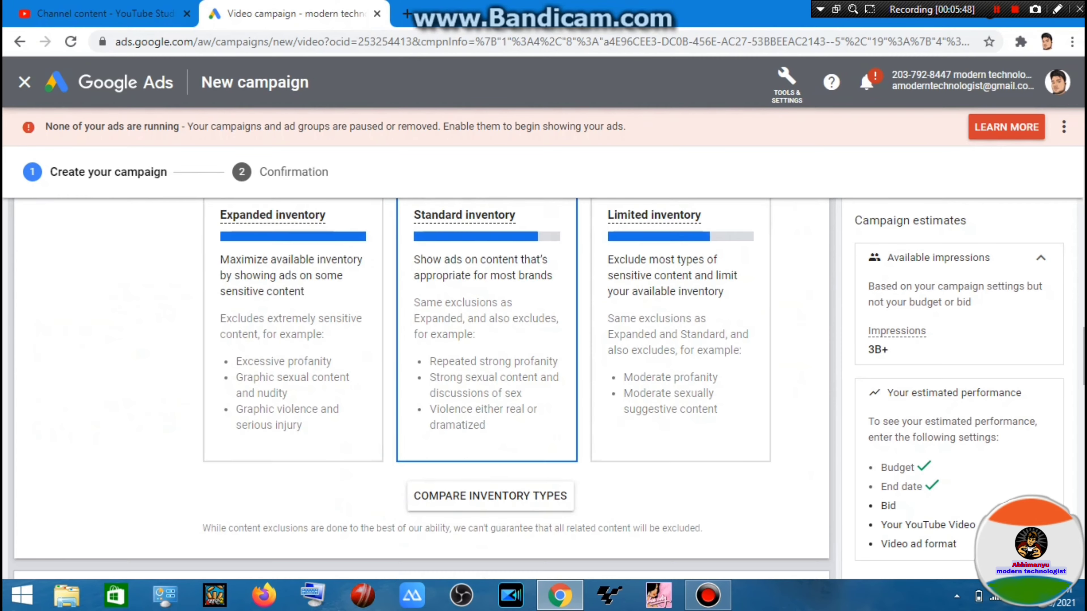
scroll(421, 381, up, 1)
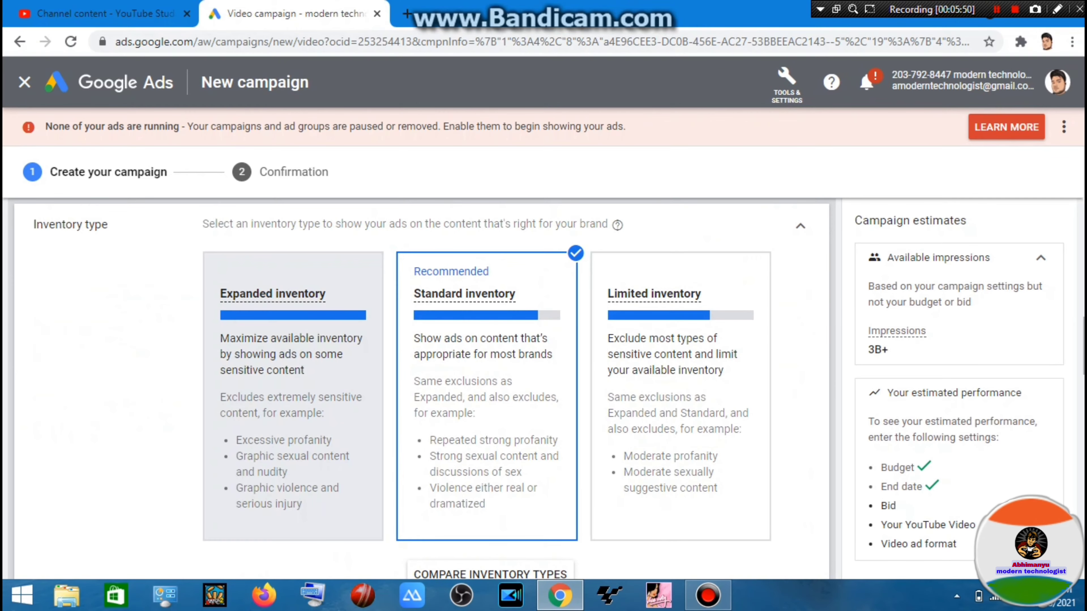
click(293, 394)
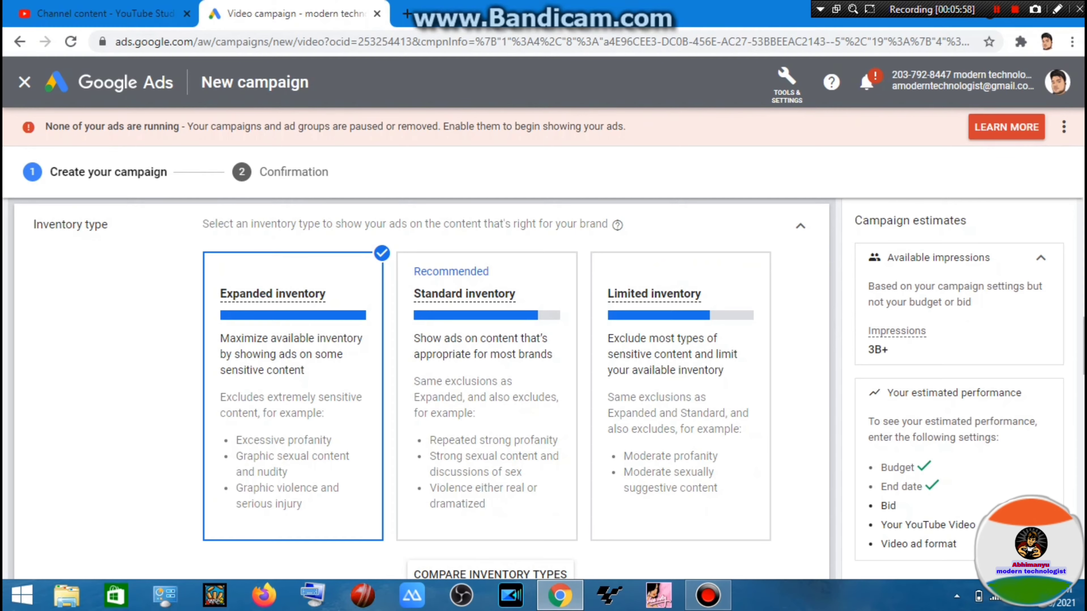
Exclude embedded YouTube videos and live streaming videos, and stop excluding content not yet labeled.
scroll(422, 385, down, 5)
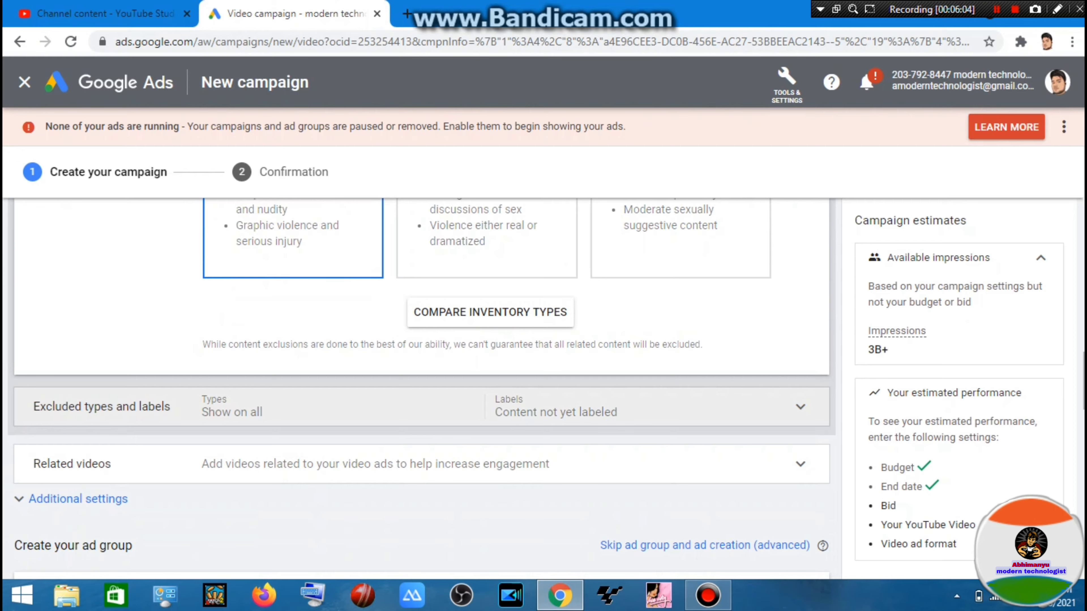
click(800, 407)
scroll(422, 389, down, 4)
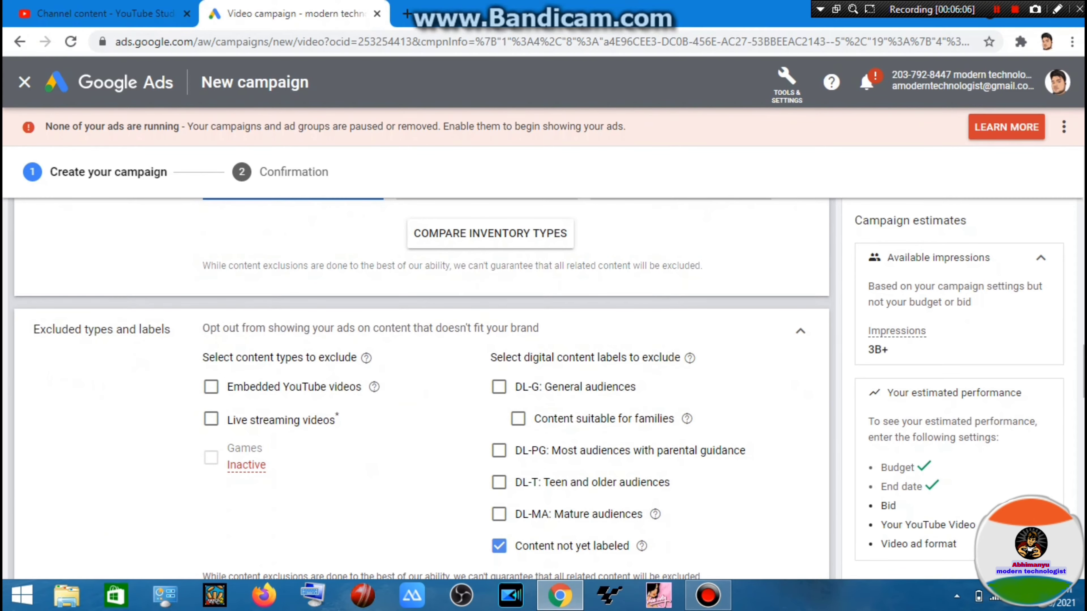
click(211, 360)
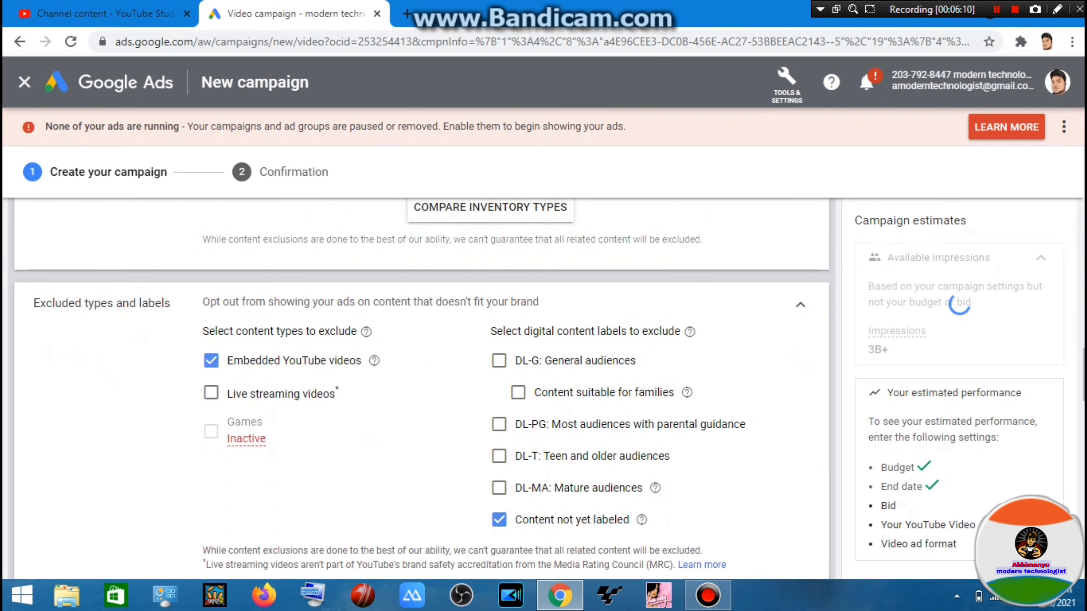
click(211, 393)
click(499, 520)
Expand the related videos section and the campaign's additional settings to see their options.
scroll(422, 385, down, 5)
scroll(422, 385, up, 3)
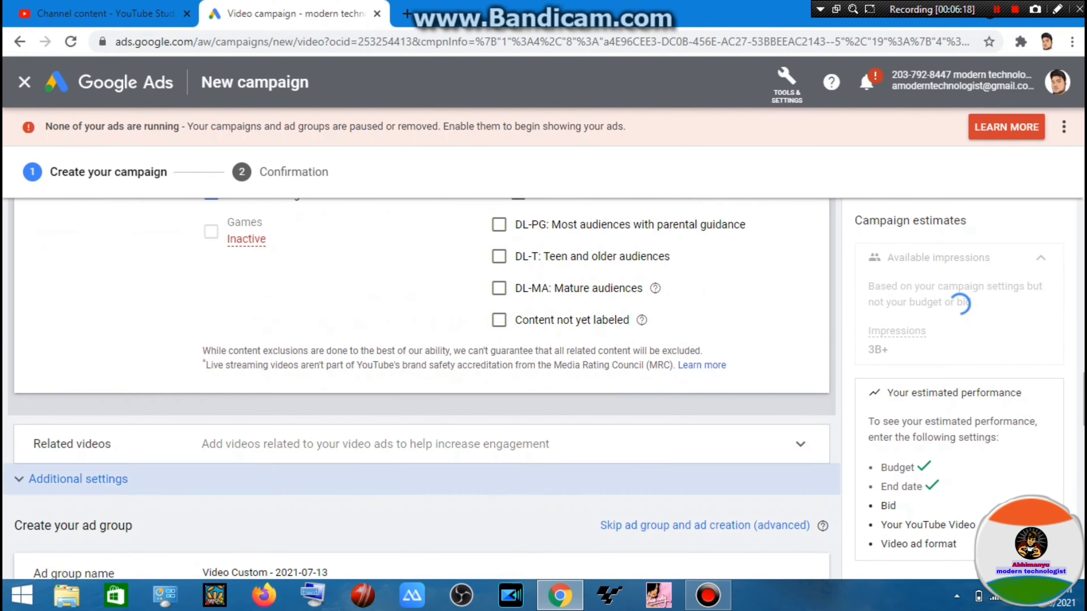
scroll(422, 385, down, 3)
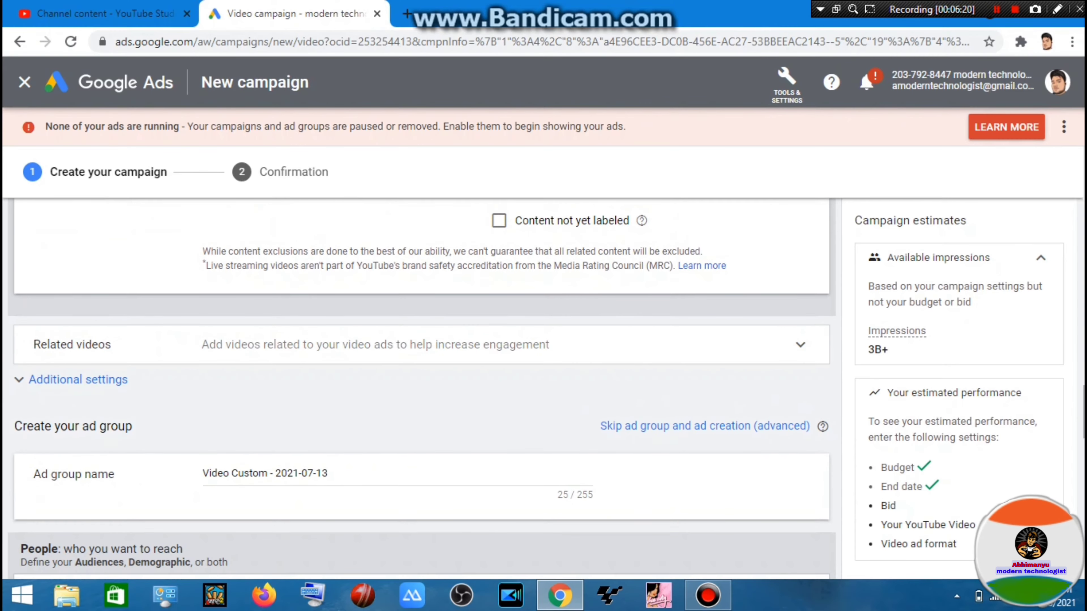
click(421, 344)
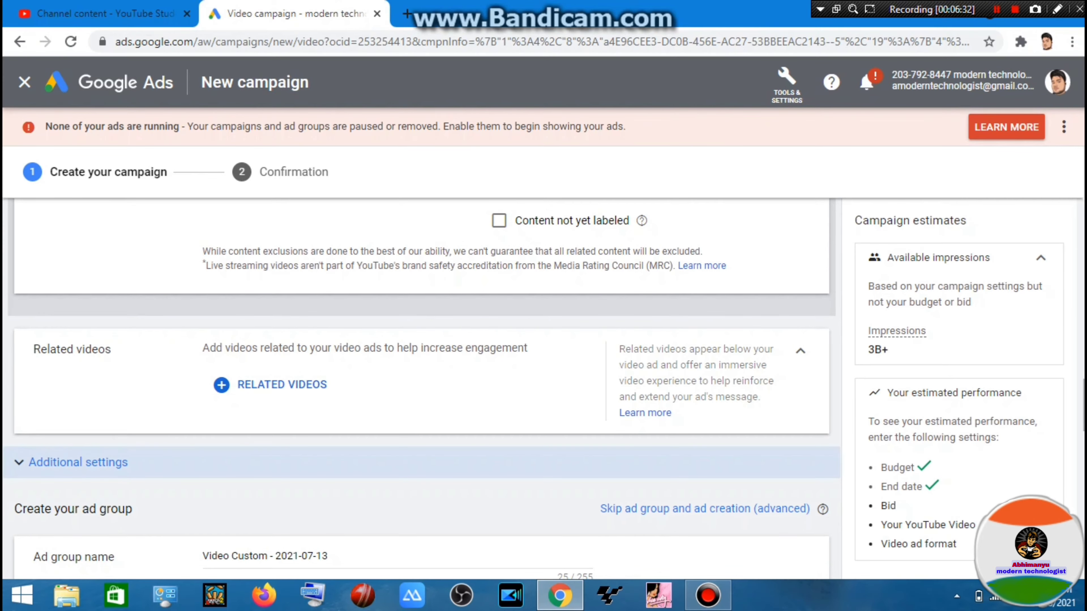
click(78, 462)
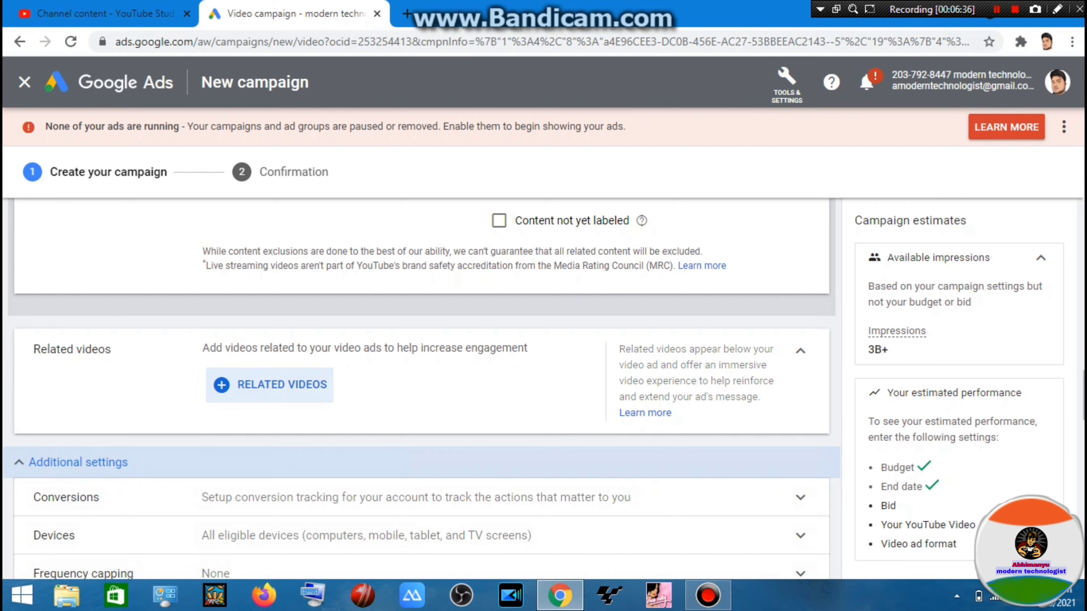
Examine the conversion tracking and device targeting options in the additional settings.
scroll(422, 385, down, 4)
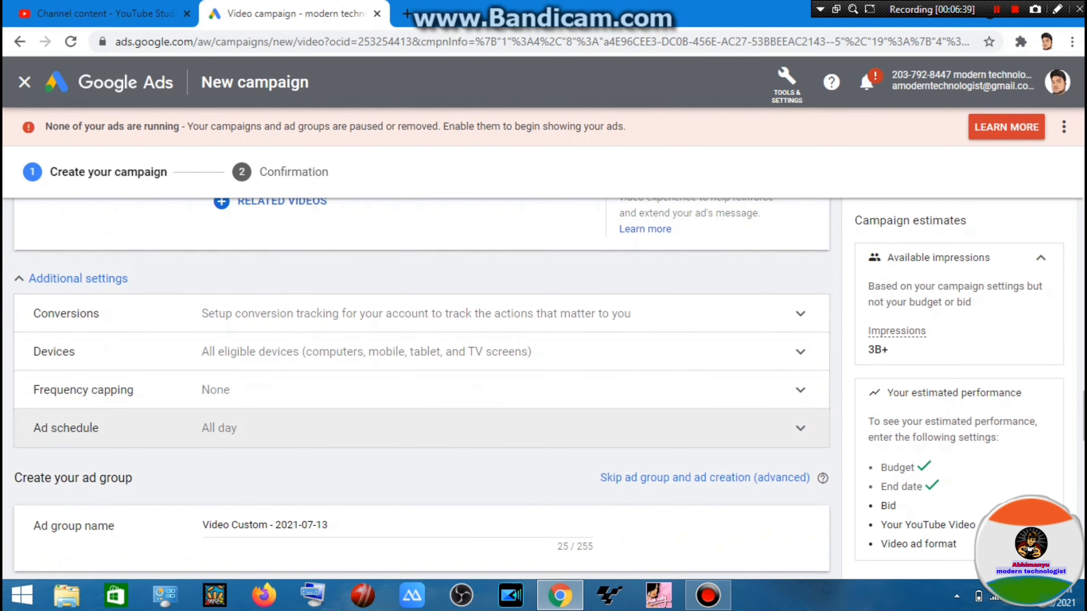
scroll(422, 428, down, 1)
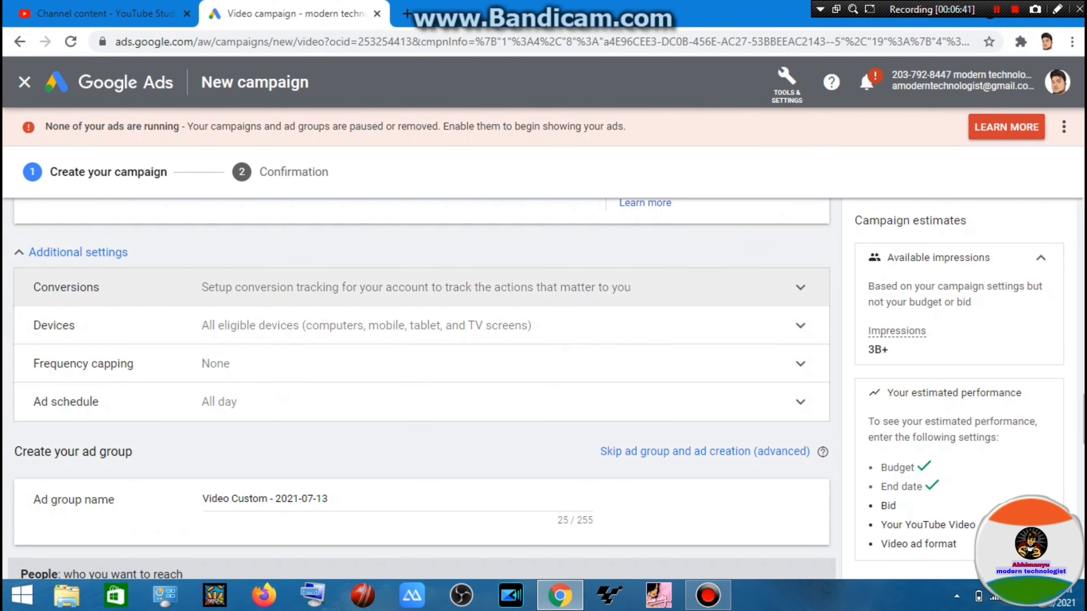
click(421, 288)
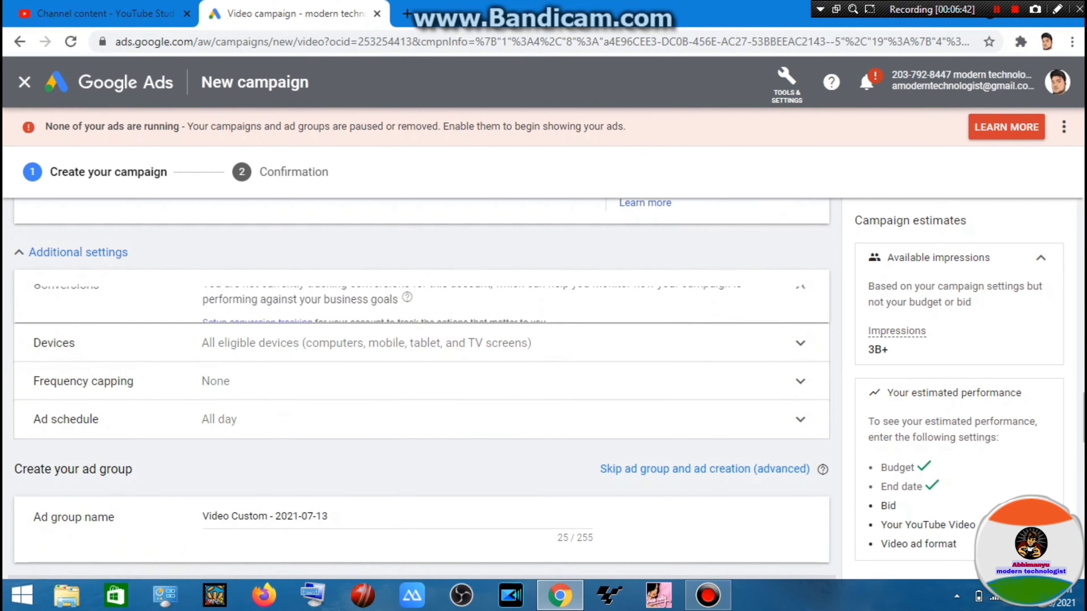
click(421, 388)
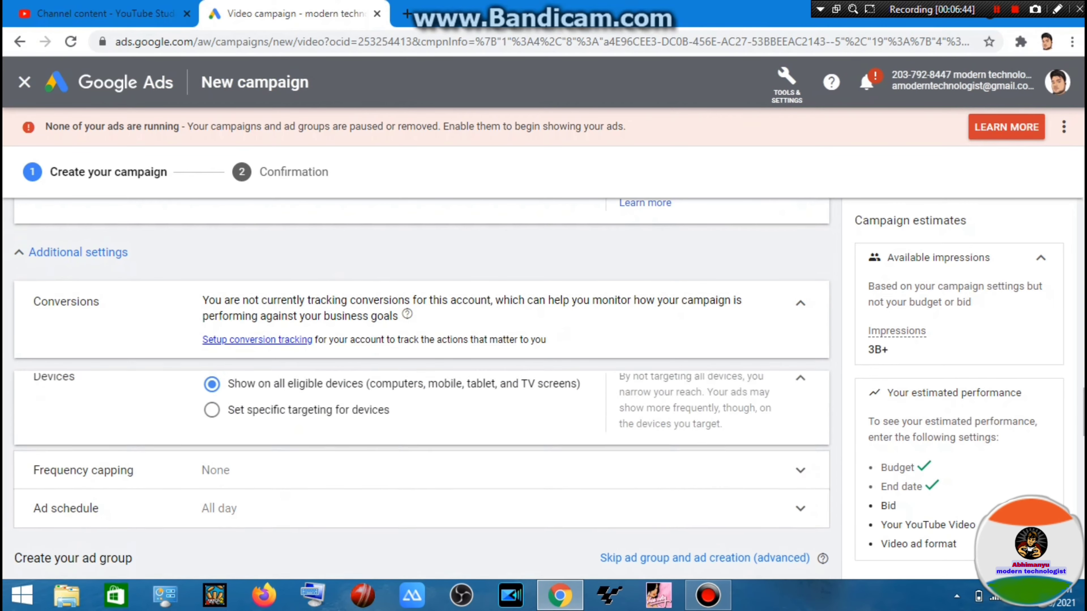
scroll(421, 385, down, 2)
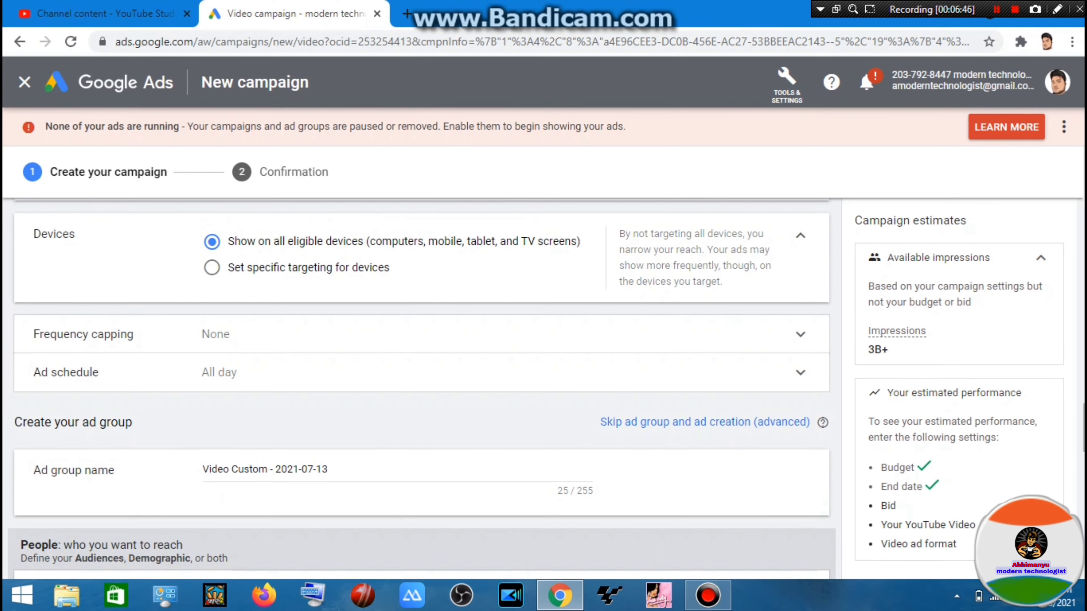
Try out the impression frequency cap in the frequency capping settings, leaving the campaign without a cap.
click(428, 334)
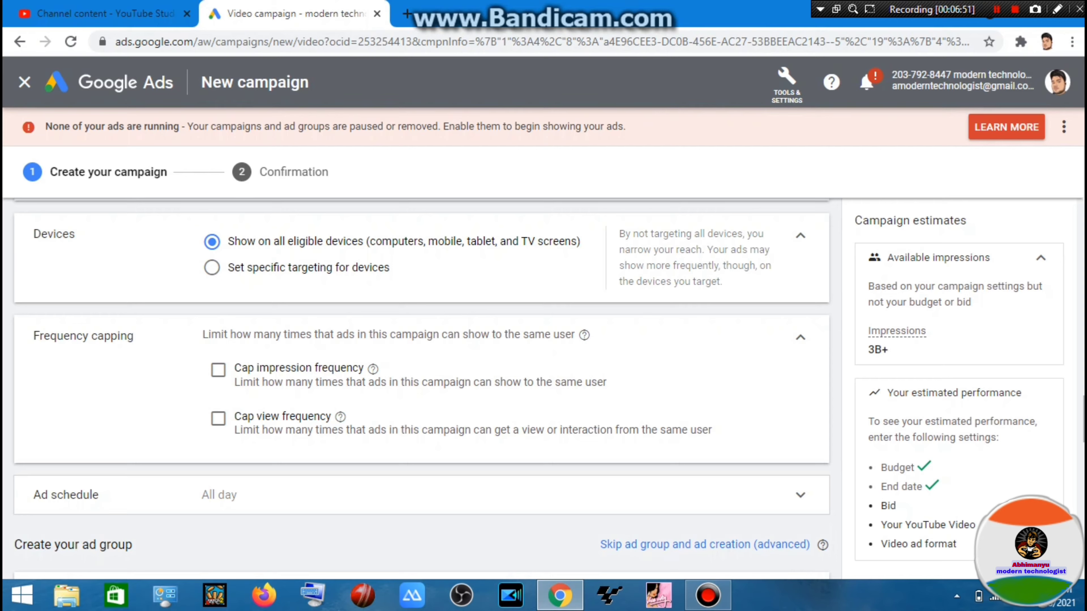
click(218, 370)
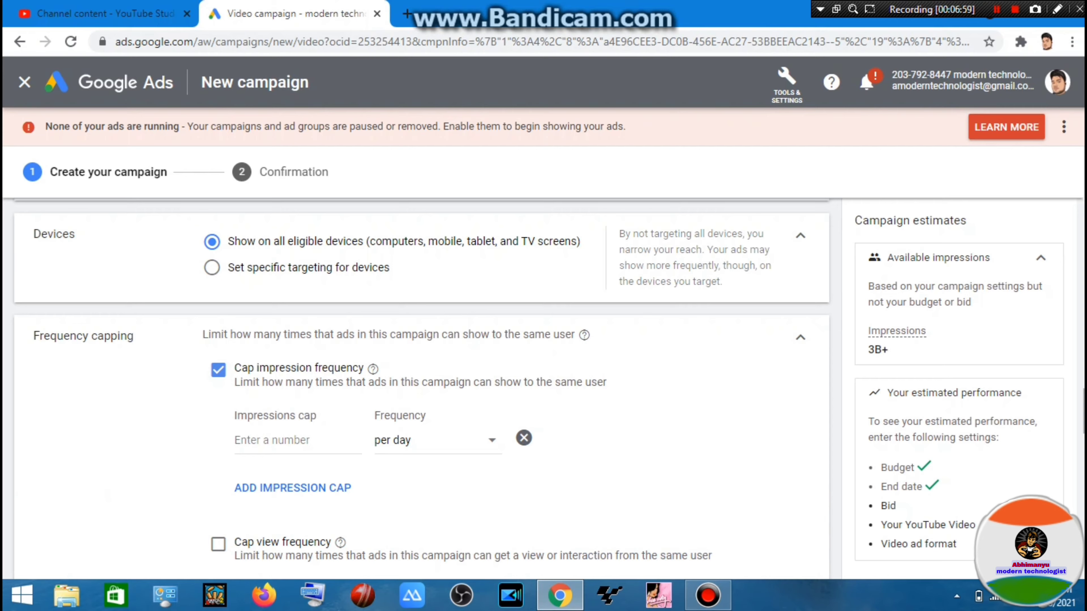
click(274, 441)
click(218, 370)
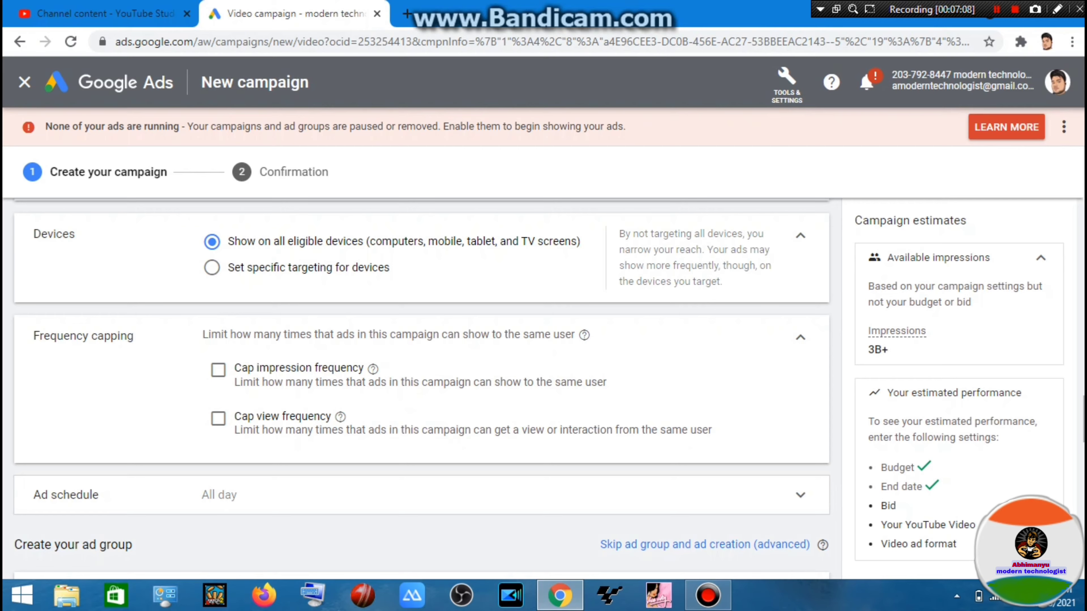
click(800, 337)
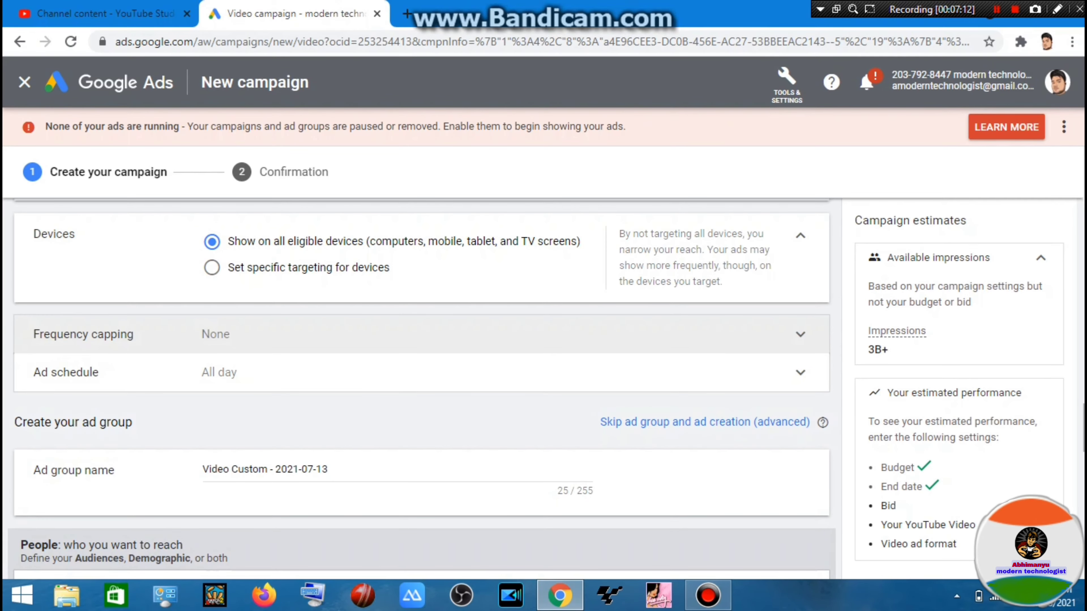
click(800, 335)
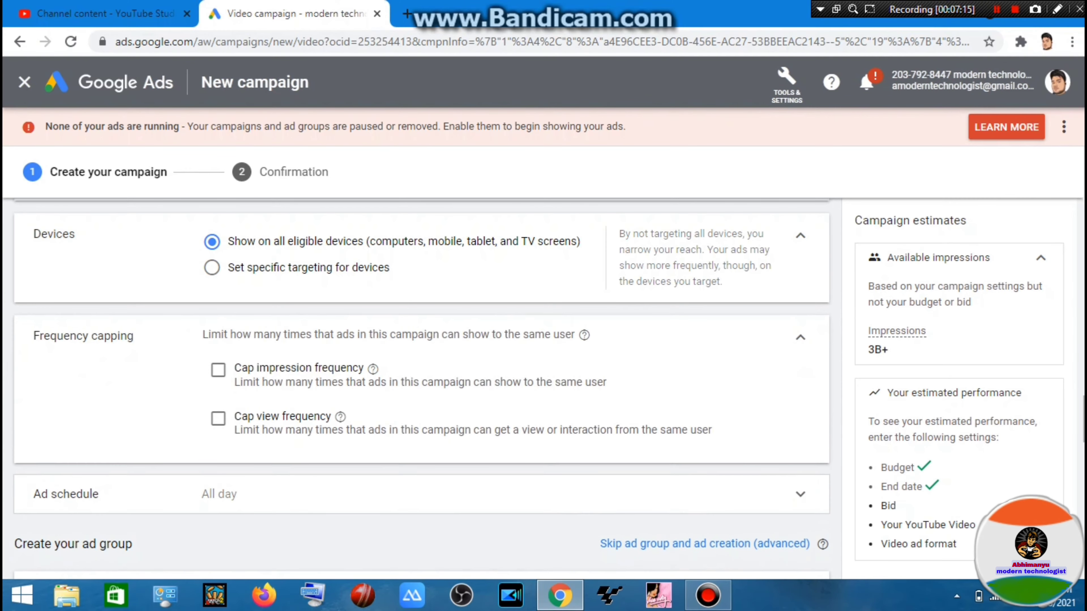
click(801, 337)
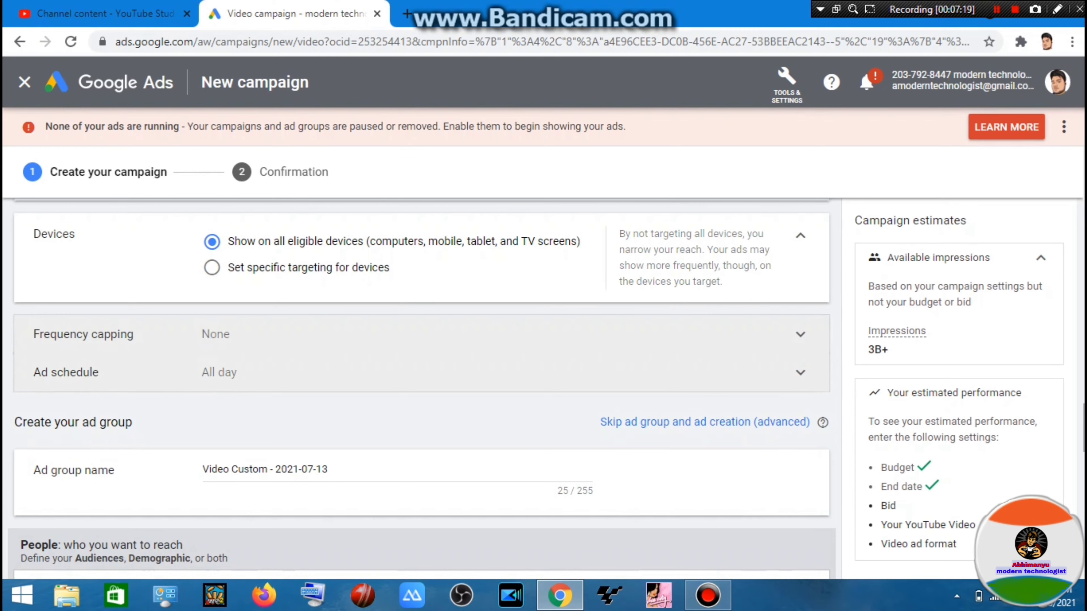
Check the days and hours in the campaign's ad schedule and close the section again.
double_click(800, 372)
click(800, 372)
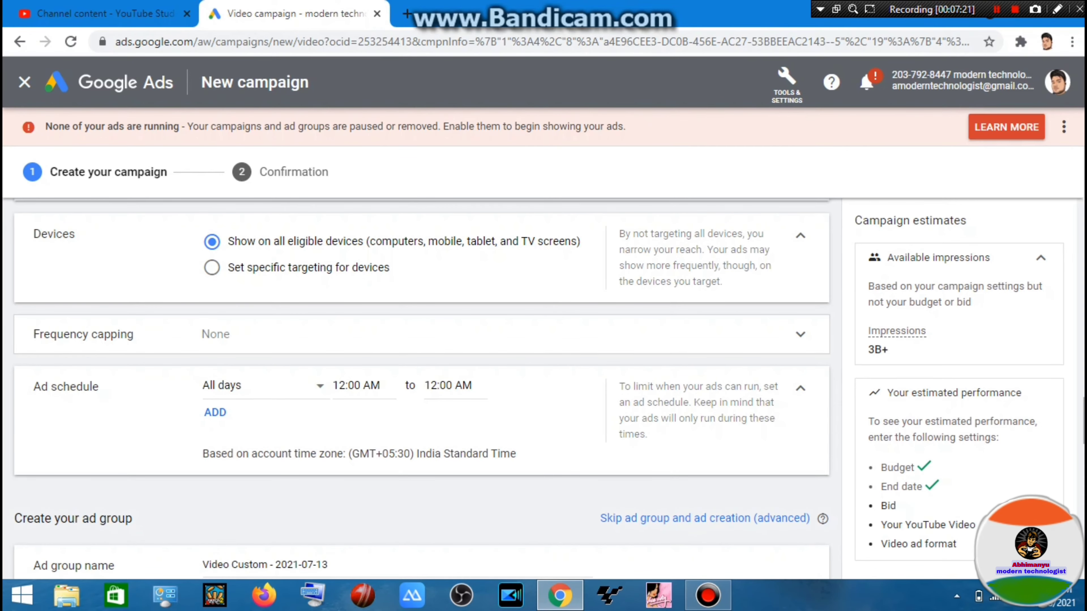
click(800, 388)
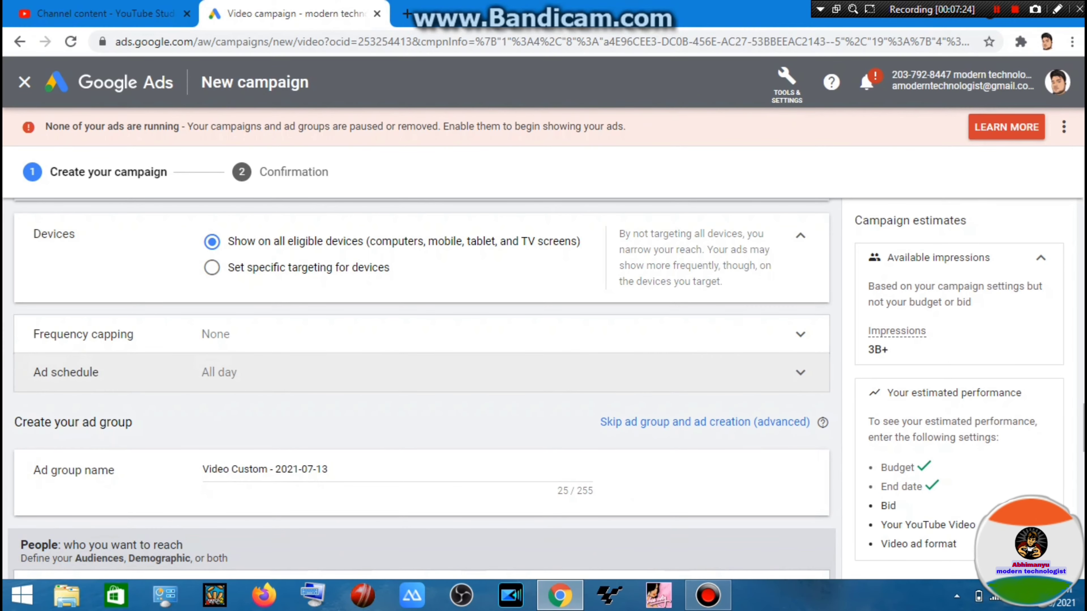
Open the ad group's demographic targeting to examine the gender, age, parental status and household income options.
scroll(421, 386, down, 4)
scroll(421, 385, down, 3)
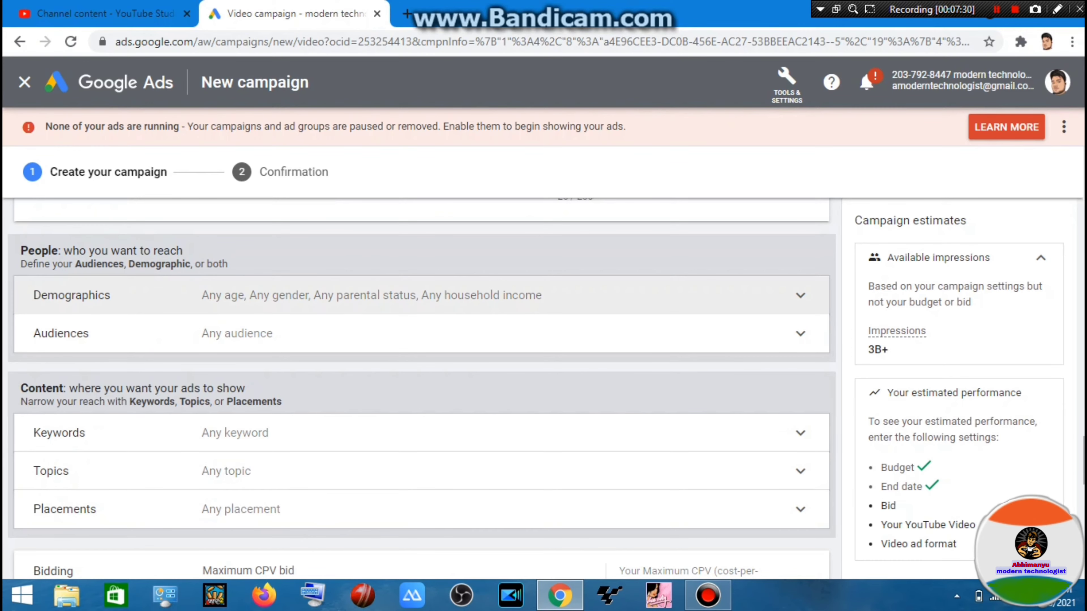
click(422, 295)
scroll(422, 385, down, 3)
scroll(421, 385, up, 1)
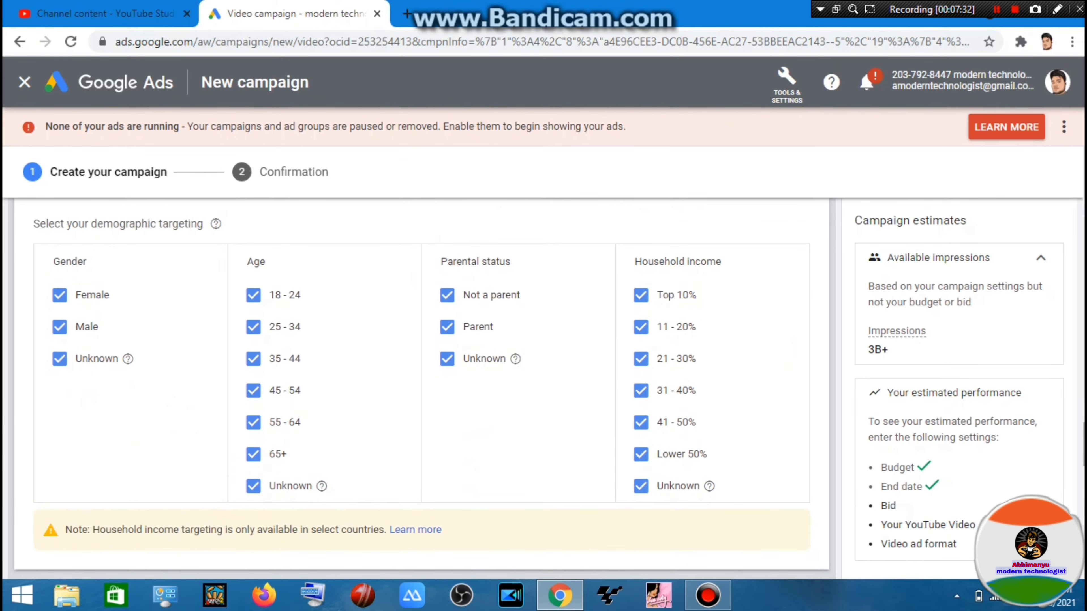
Examine the audience segments available for the ad group's targeting and close the audience section without selecting any.
scroll(421, 385, down, 4)
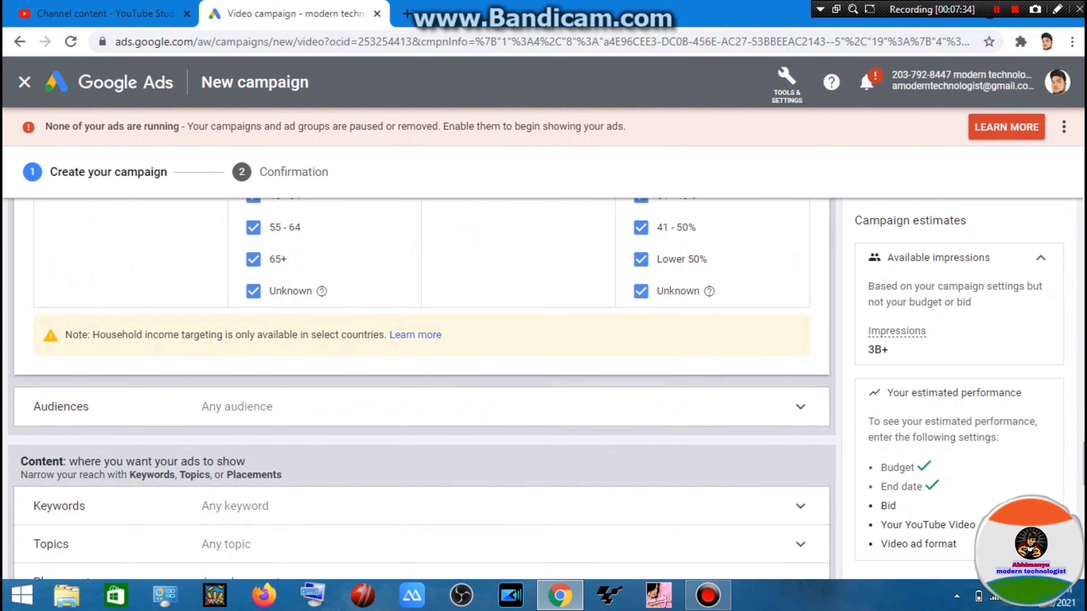
click(418, 406)
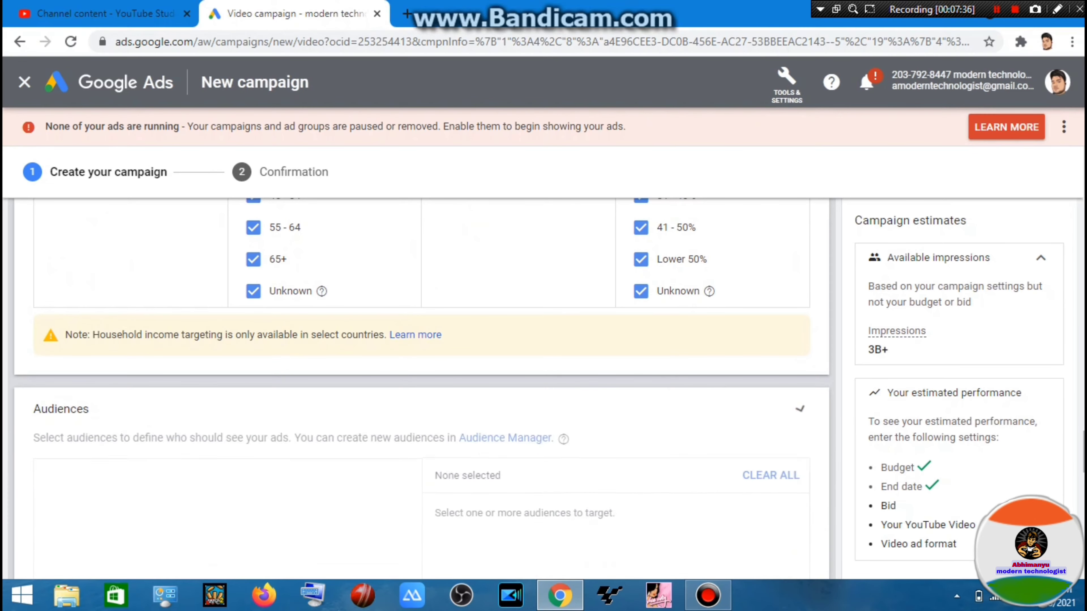
scroll(417, 407, down, 2)
scroll(227, 476, down, 3)
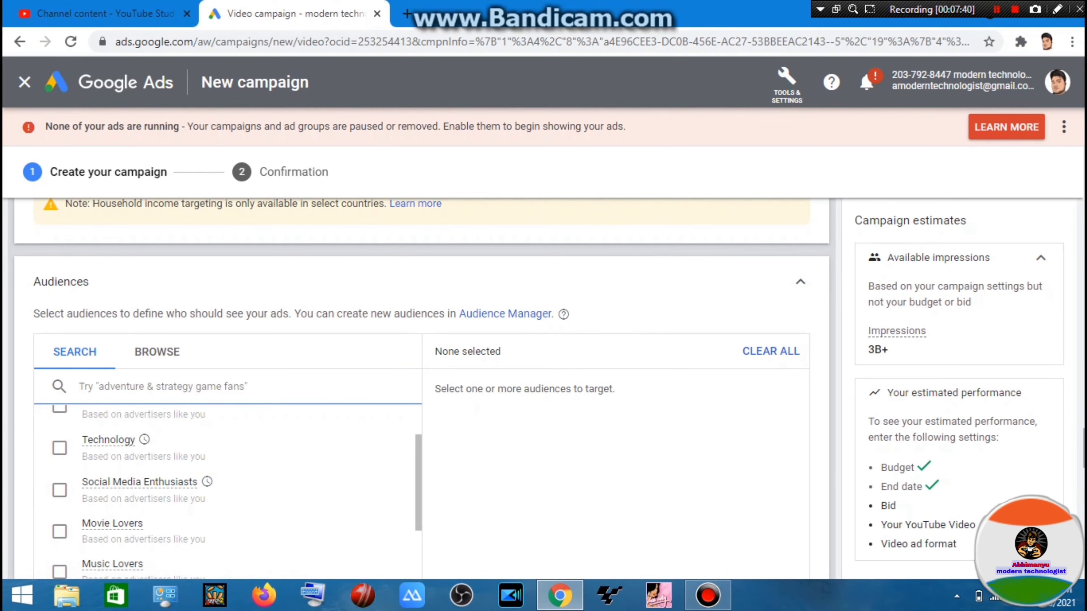
click(800, 282)
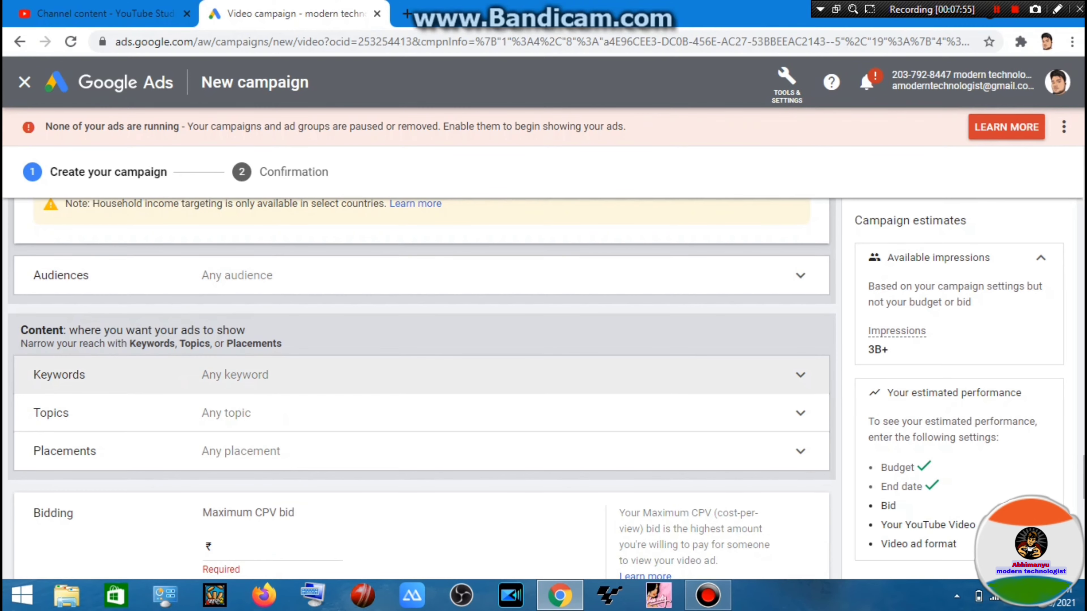
Add the keyword "how to apply for delhi jal board water connection" to the ad group's content targeting.
click(235, 375)
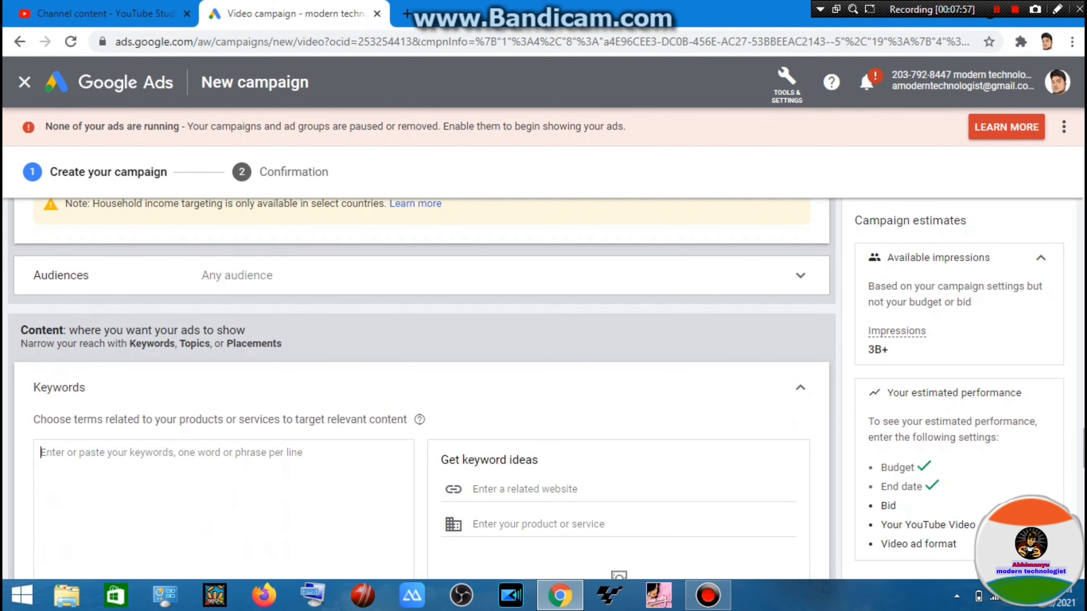
text(ho)
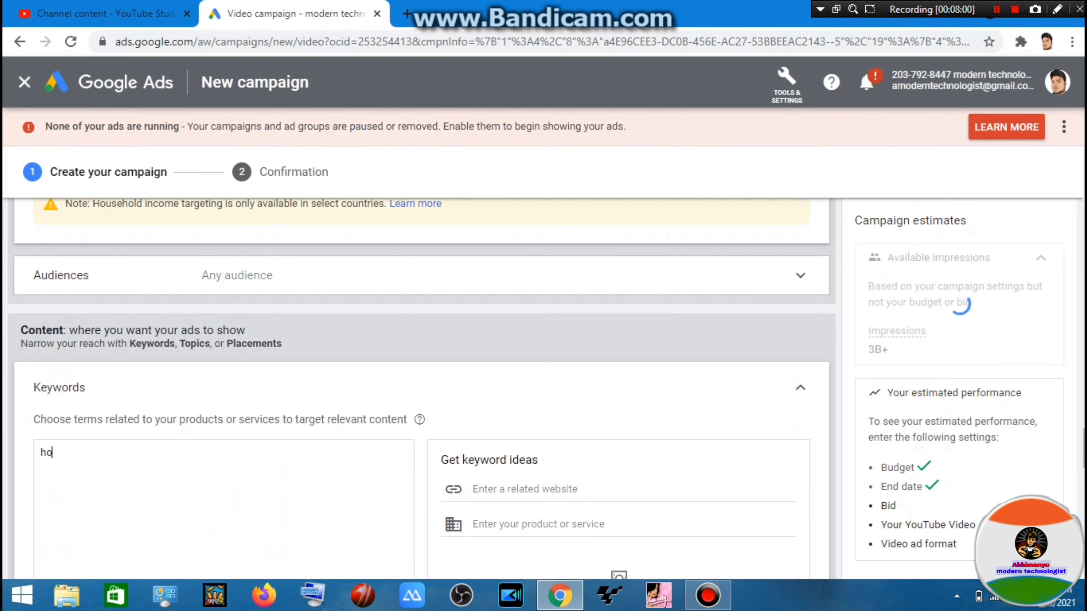
text(w to apply for de)
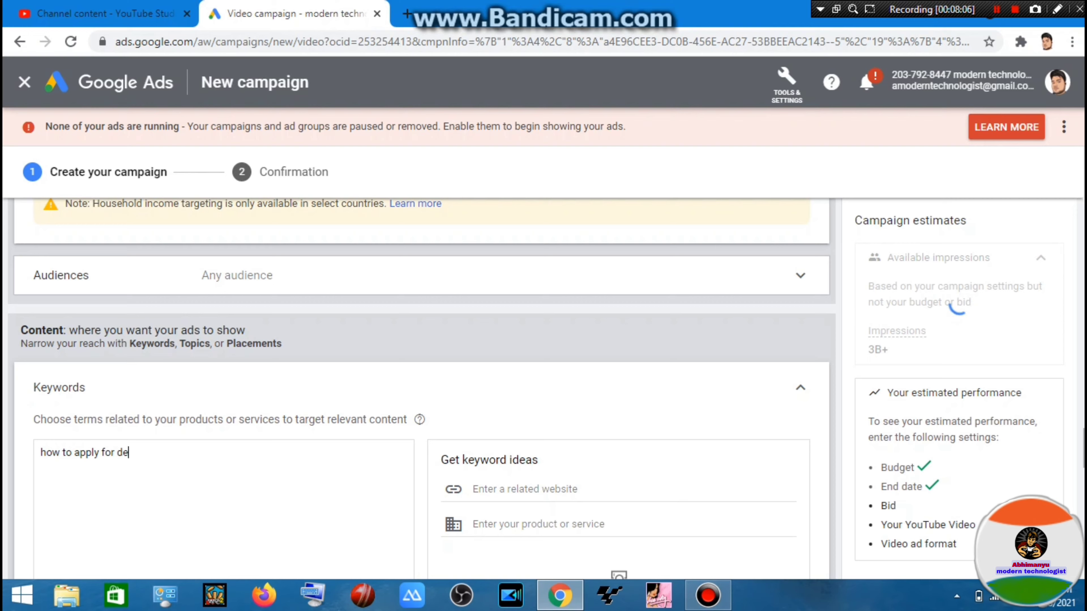
text(lhi jal bo)
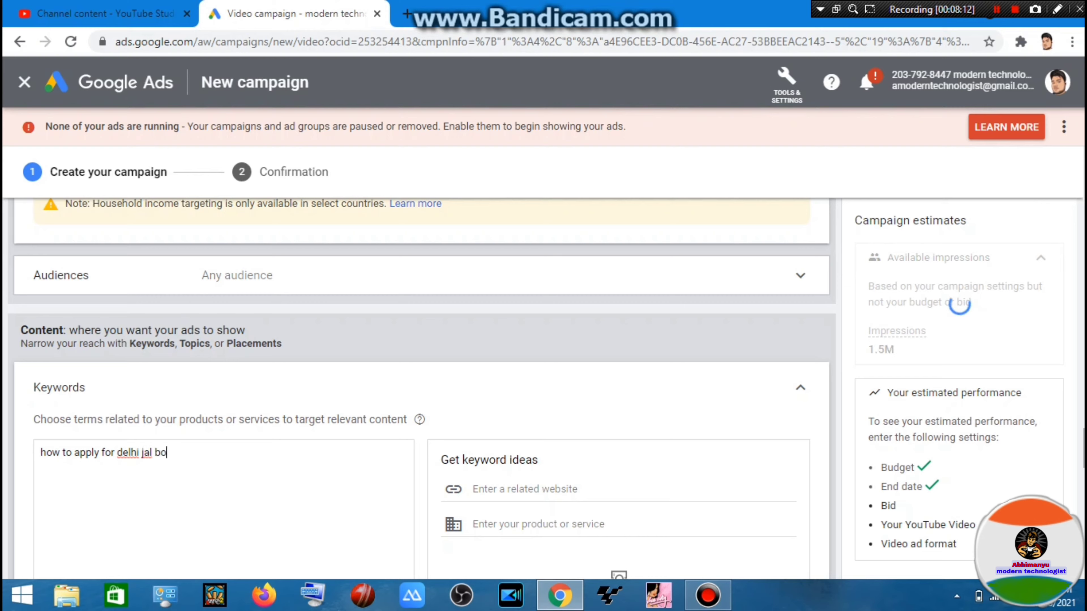
text(ard water connection)
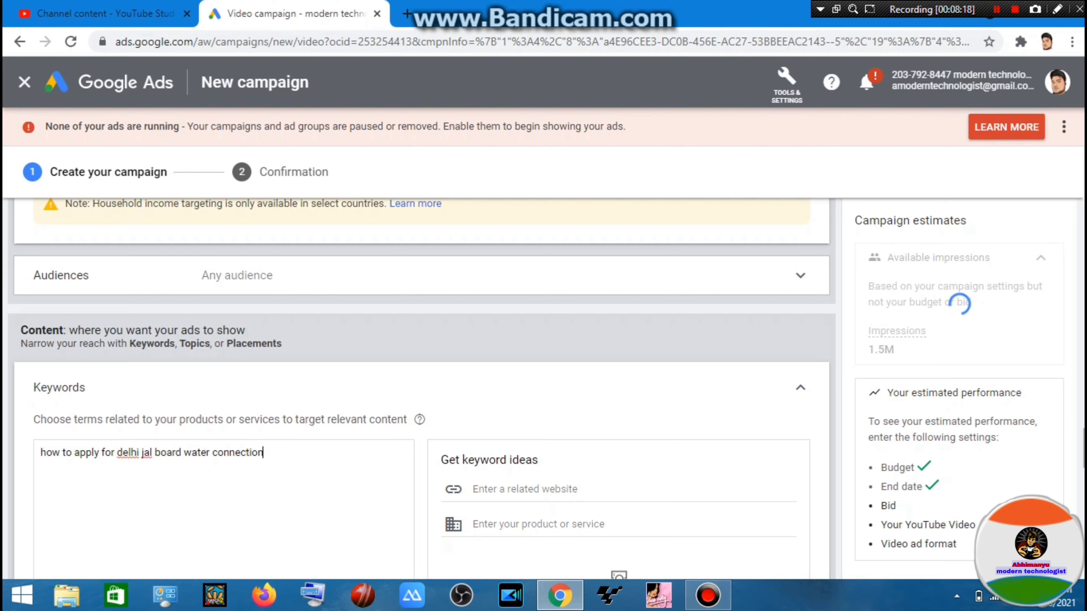
Add the keywords "how to apply for water connection in delhi", "water connection ke liye apply kaise kre" and "paani ka connection kaise le".
key(Return)
text(how to apply fo)
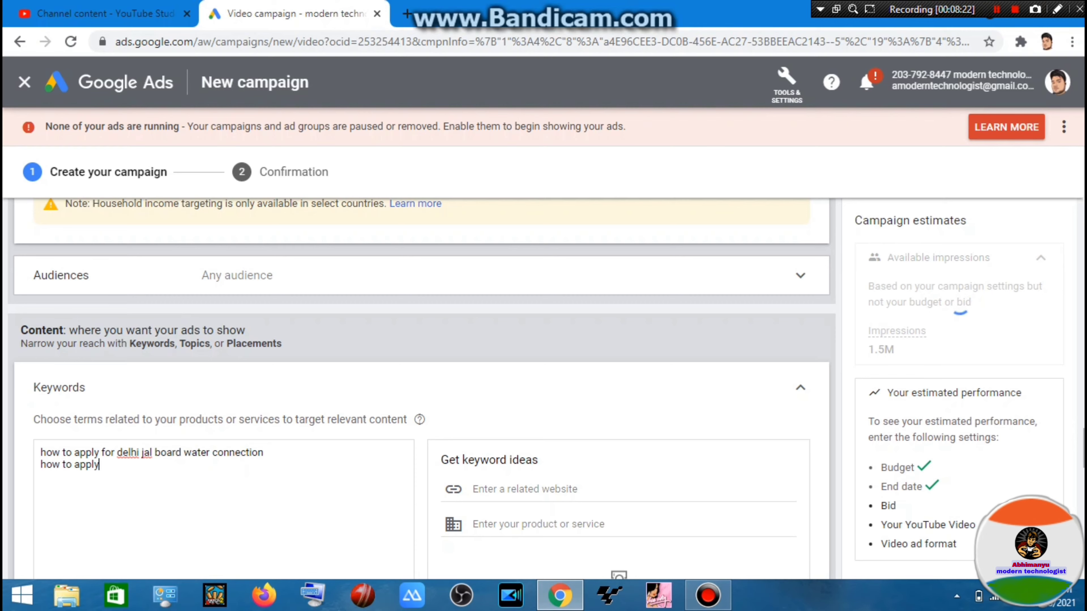
text(r water connection in delhi)
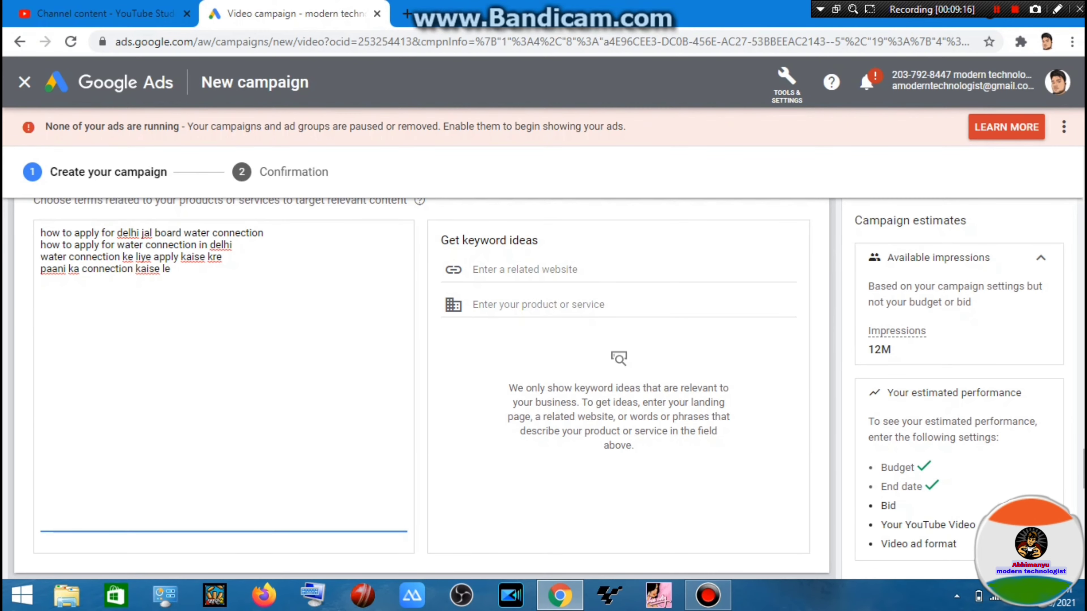
Check the topic and placement targeting options in the content section, closing each again without a selection.
scroll(422, 386, down, 5)
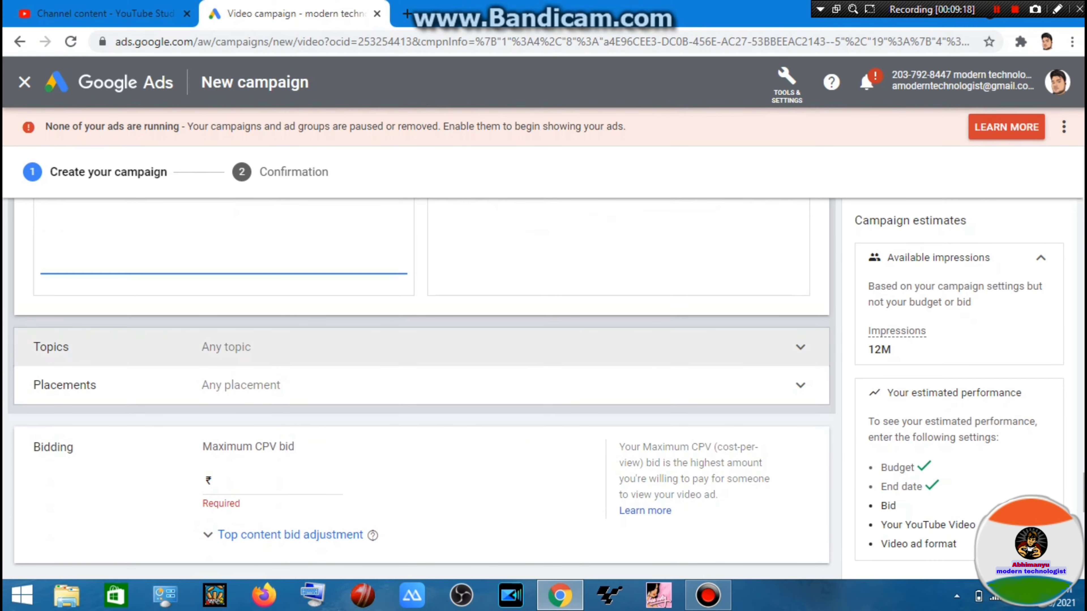
scroll(421, 385, down, 1)
click(276, 428)
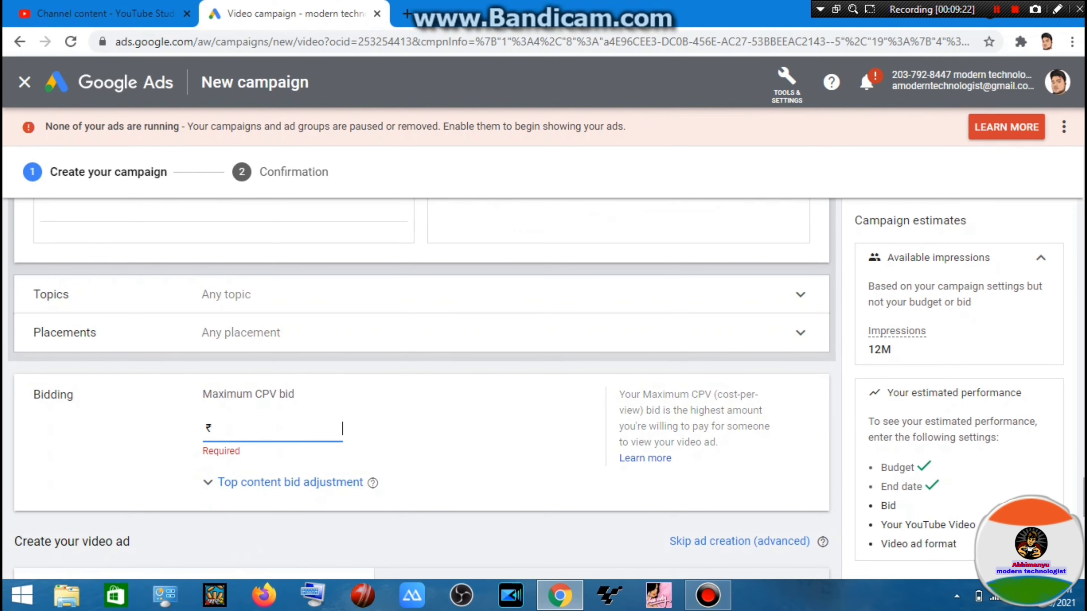
click(226, 294)
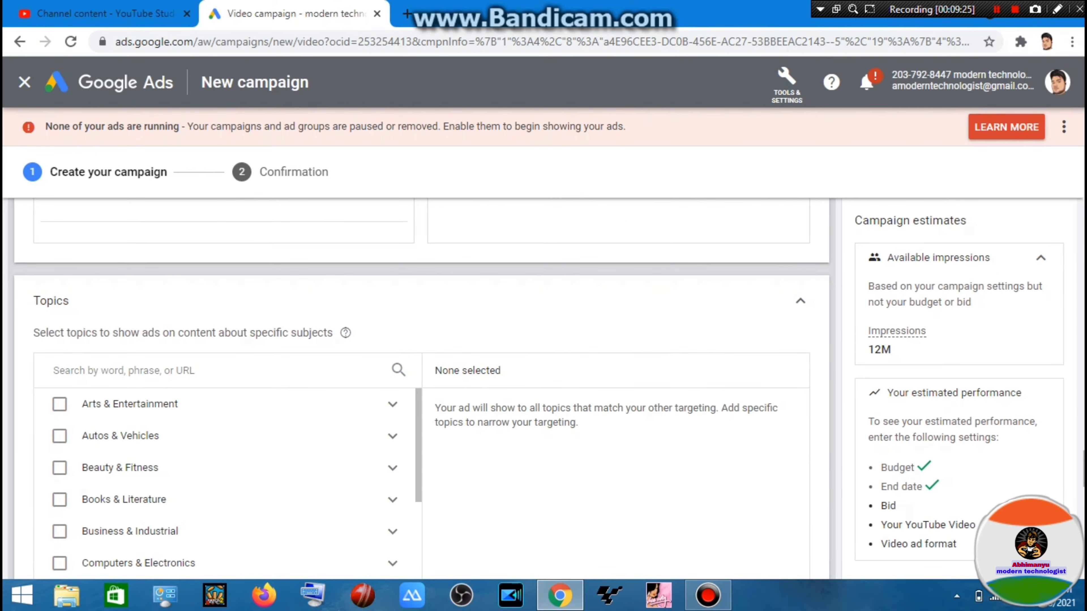
click(226, 301)
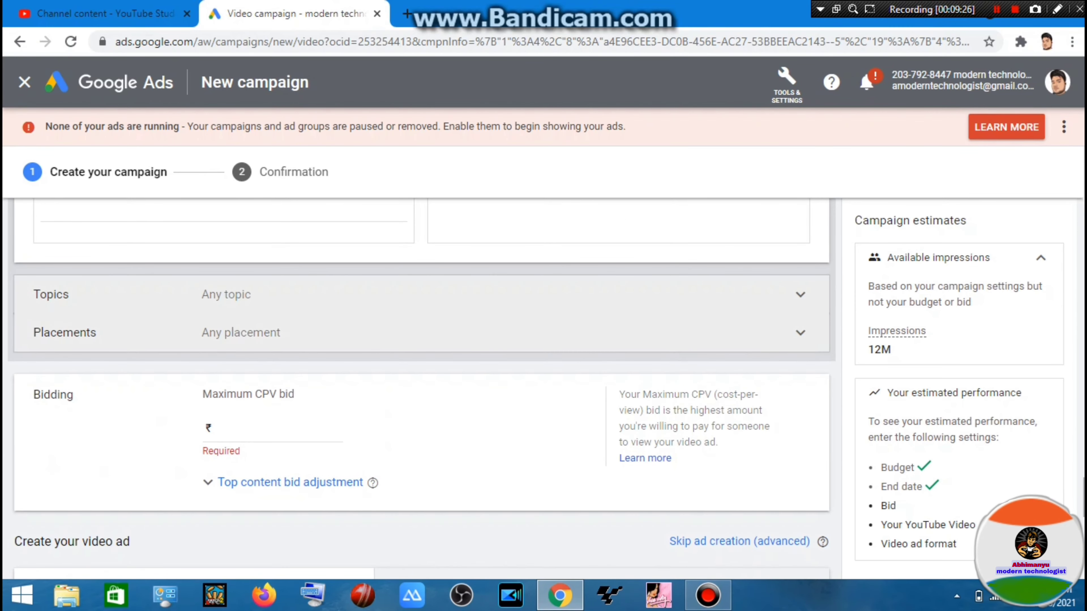
click(257, 333)
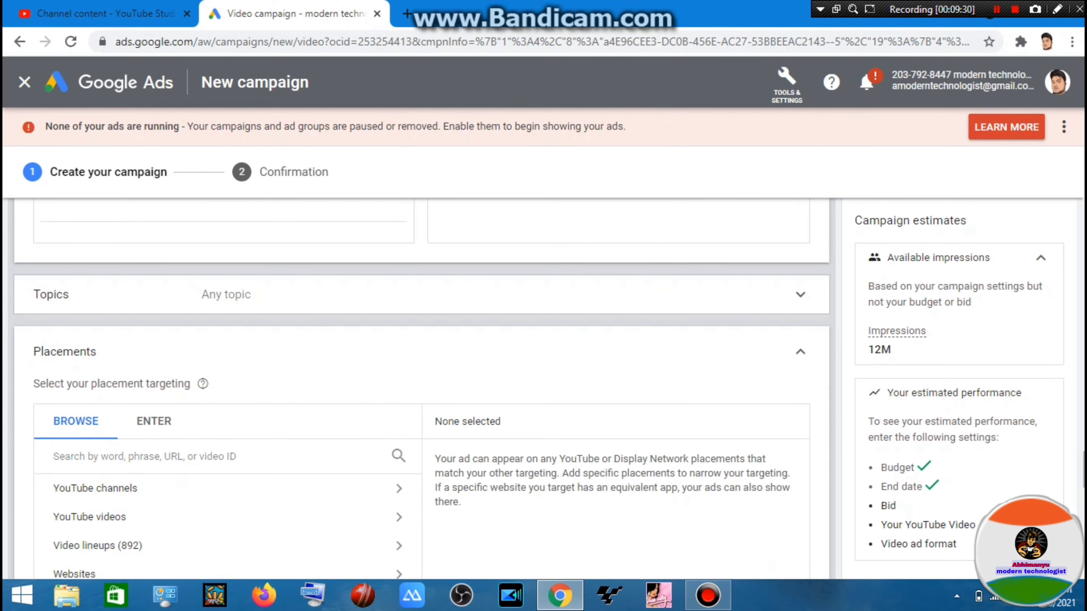
click(257, 341)
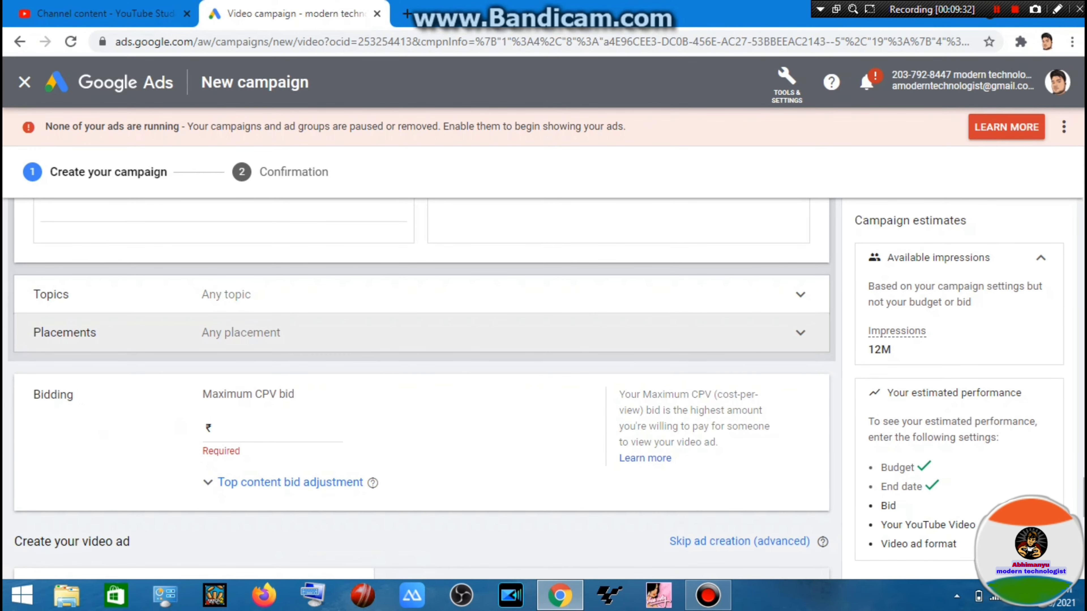
Set the ad group's maximum CPV bid to ₹0.20.
click(279, 428)
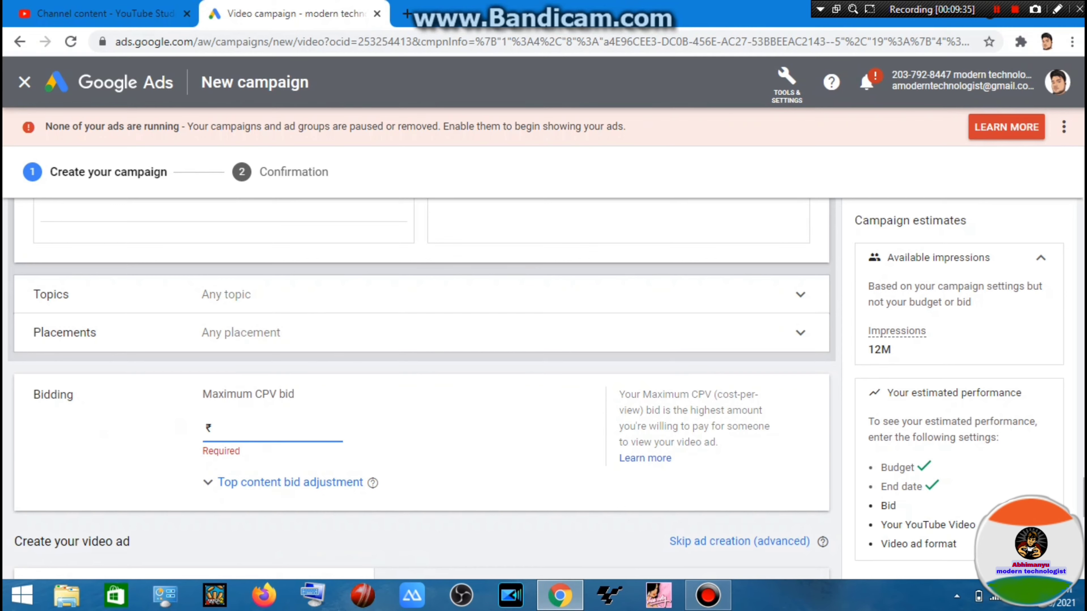
text(0.00)
key(Left)
key(Left)
key(Delete)
text(2)
key(Right)
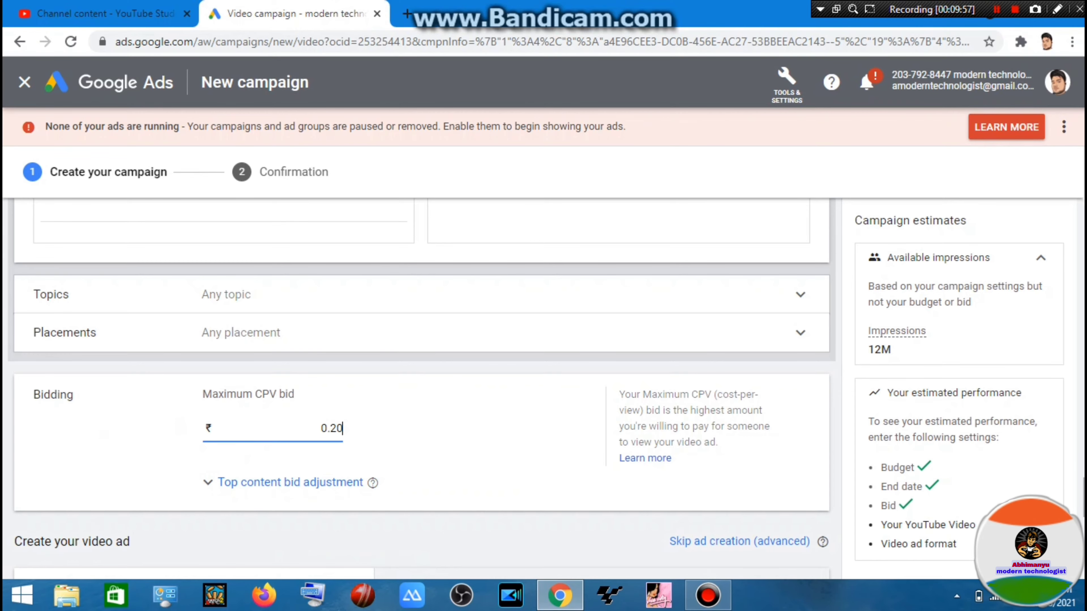
Decline the Bandicam purchase offer, and copy the shareable link of the "How to apply for new water connection" video in YouTube Studio.
scroll(422, 385, down, 6)
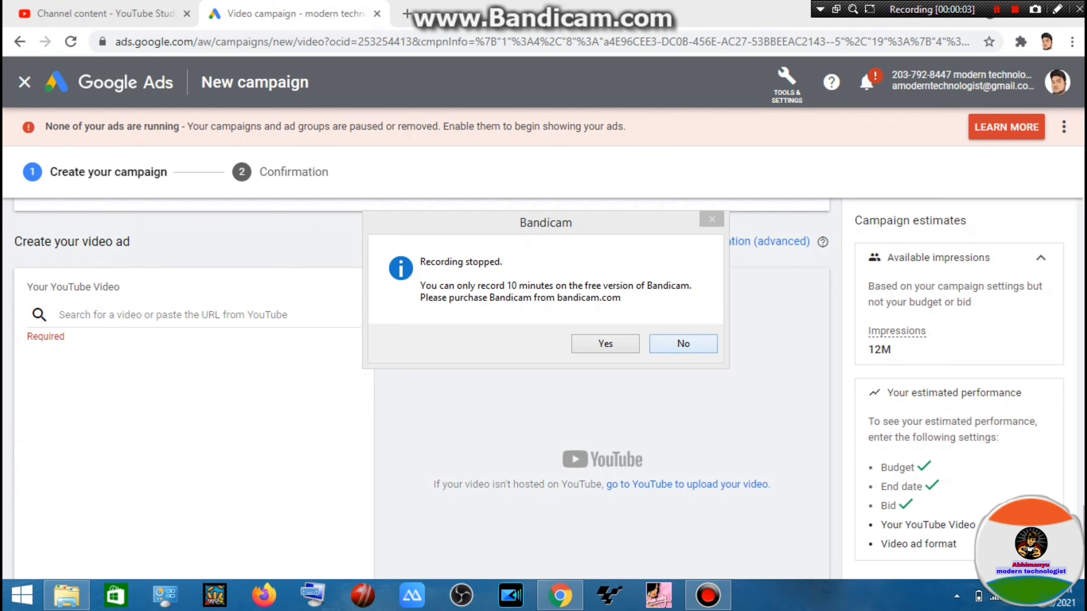
click(683, 344)
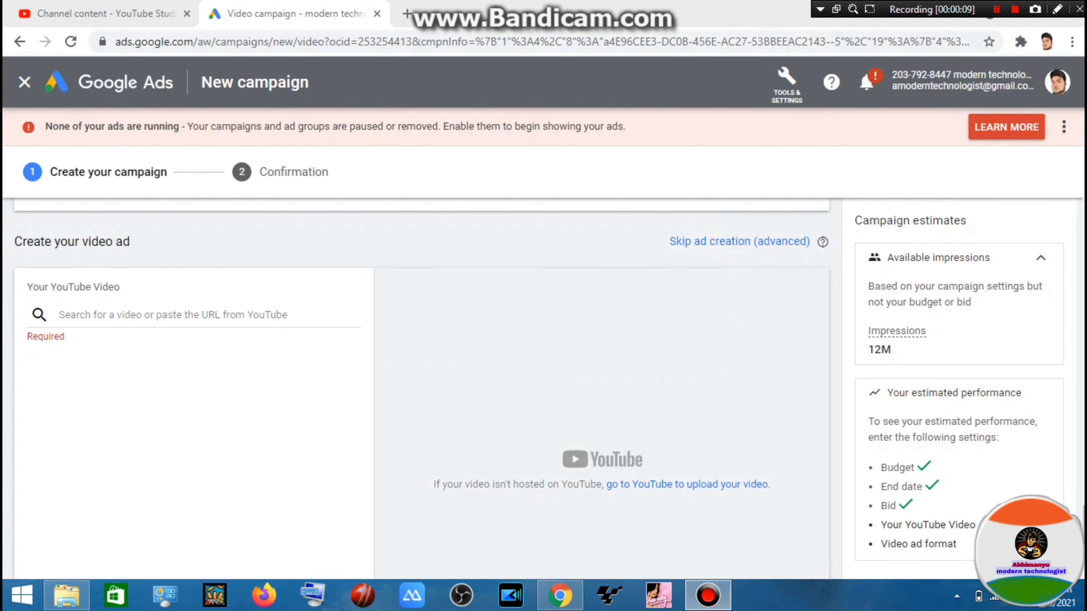
click(88, 13)
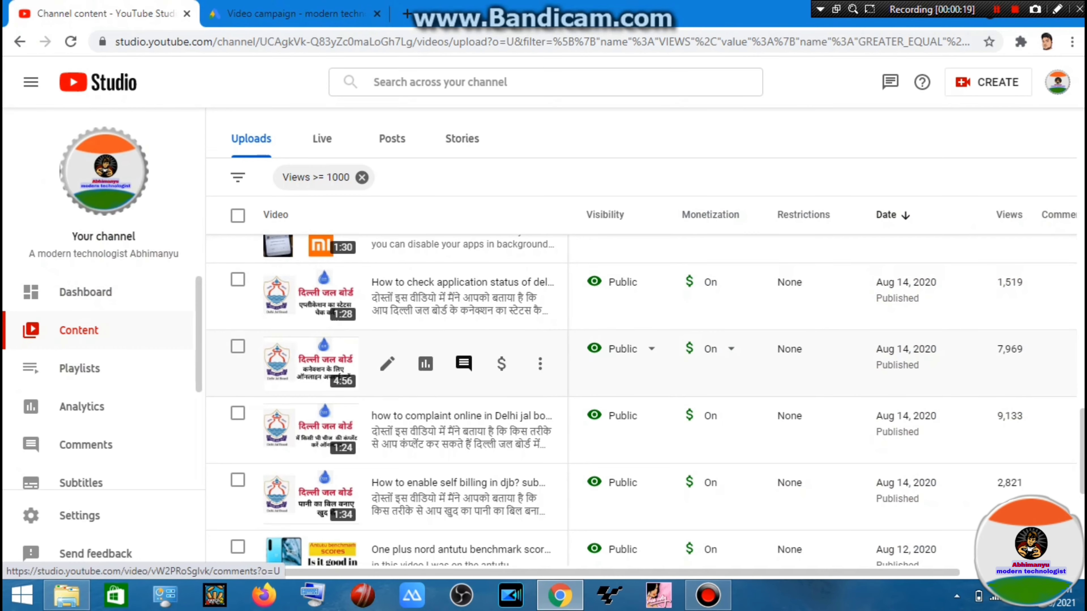
click(540, 364)
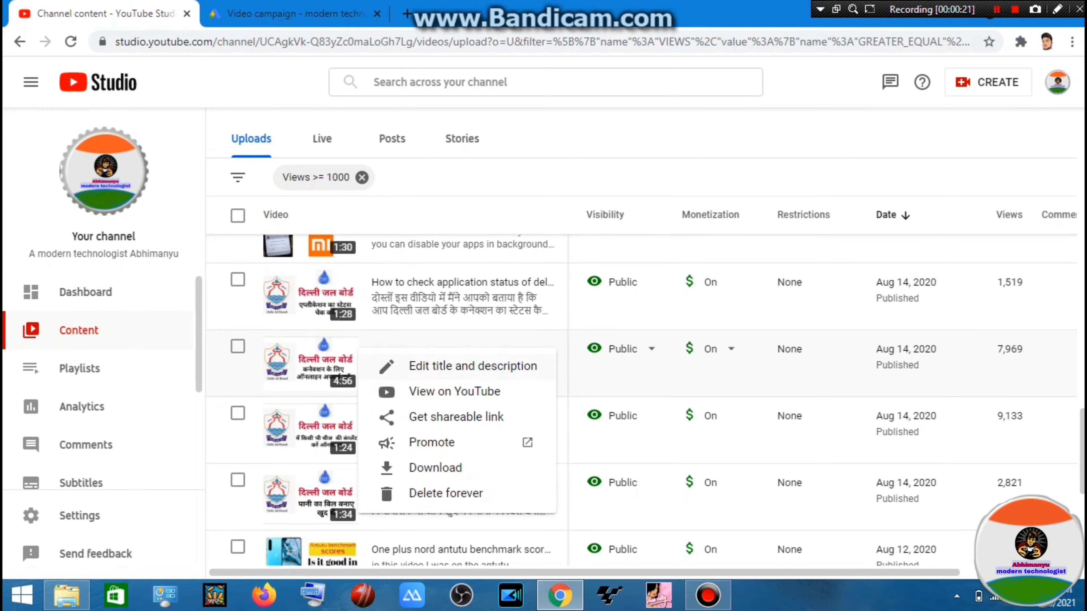
click(428, 417)
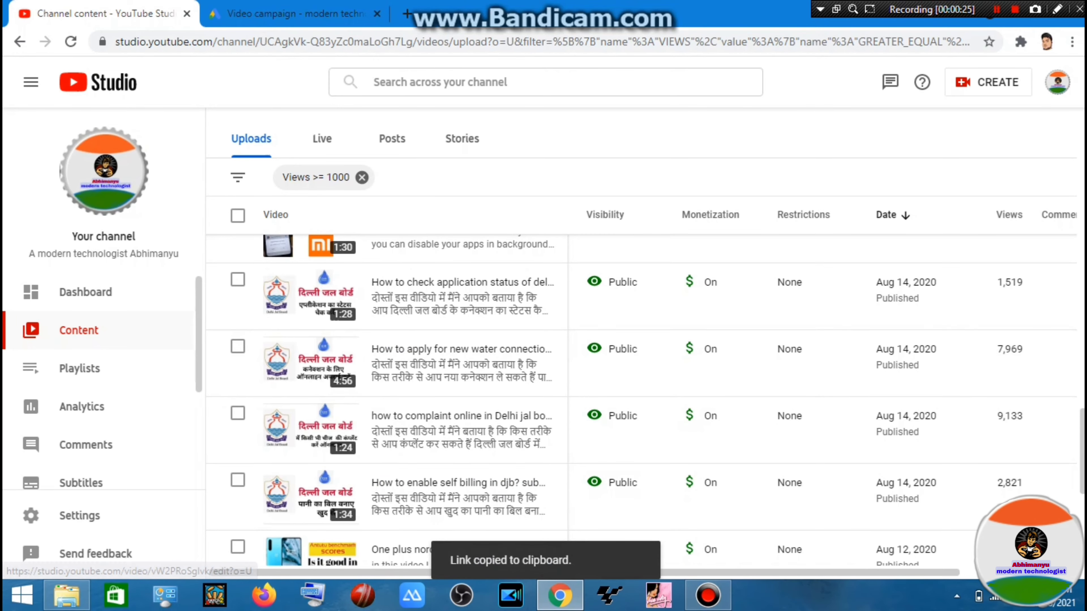
Return to Google Ads and use the copied link to select the water connection video for the video ad.
click(296, 13)
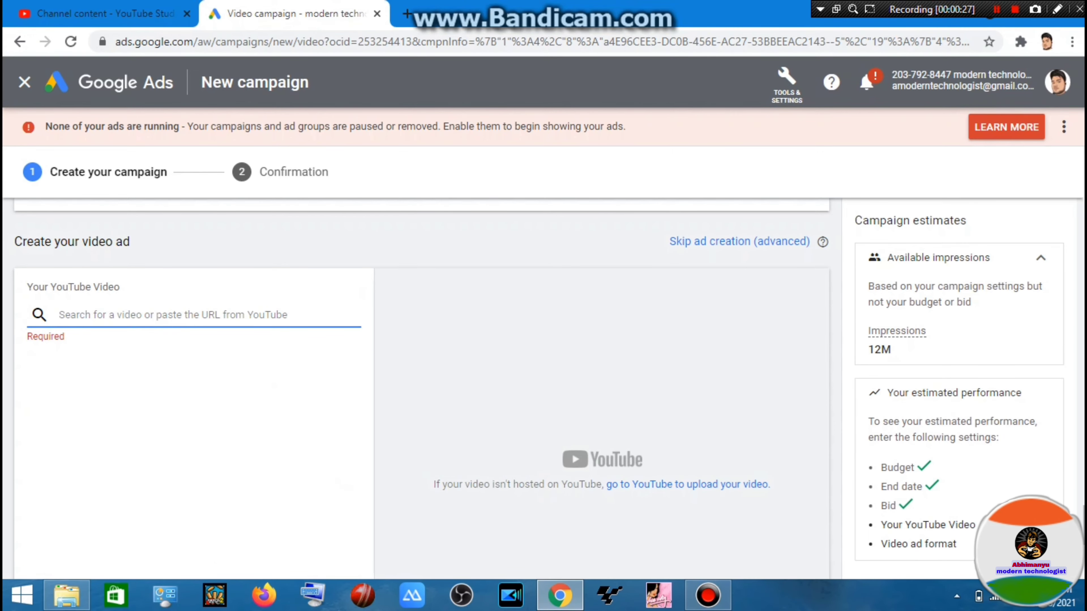
key(ctrl+v)
click(171, 338)
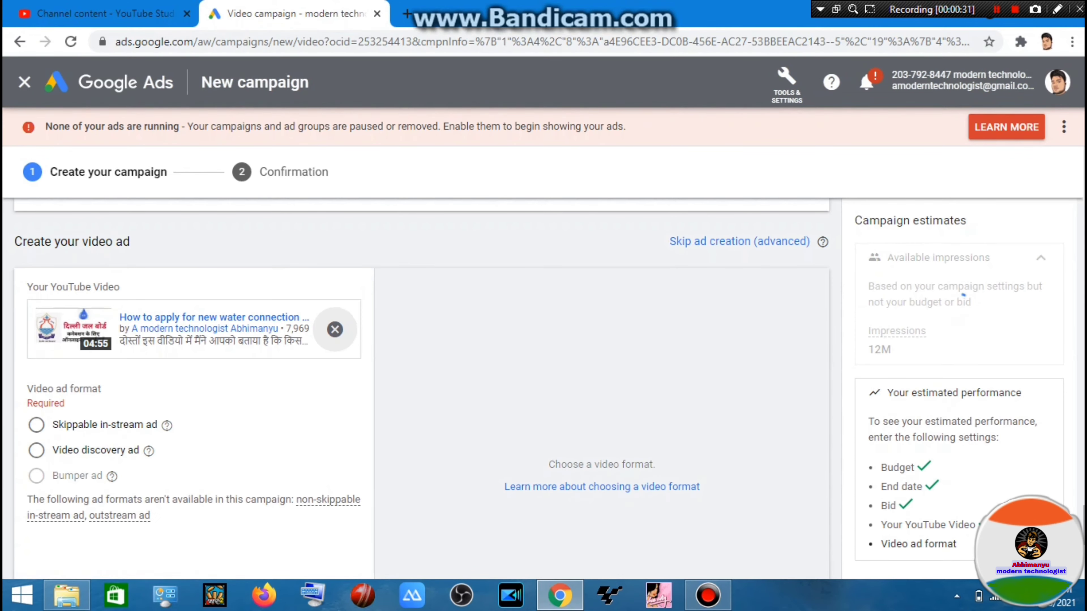
Try the skippable in-stream ad format and examine its required URL fields, preview and campaign estimates.
scroll(422, 388, down, 1)
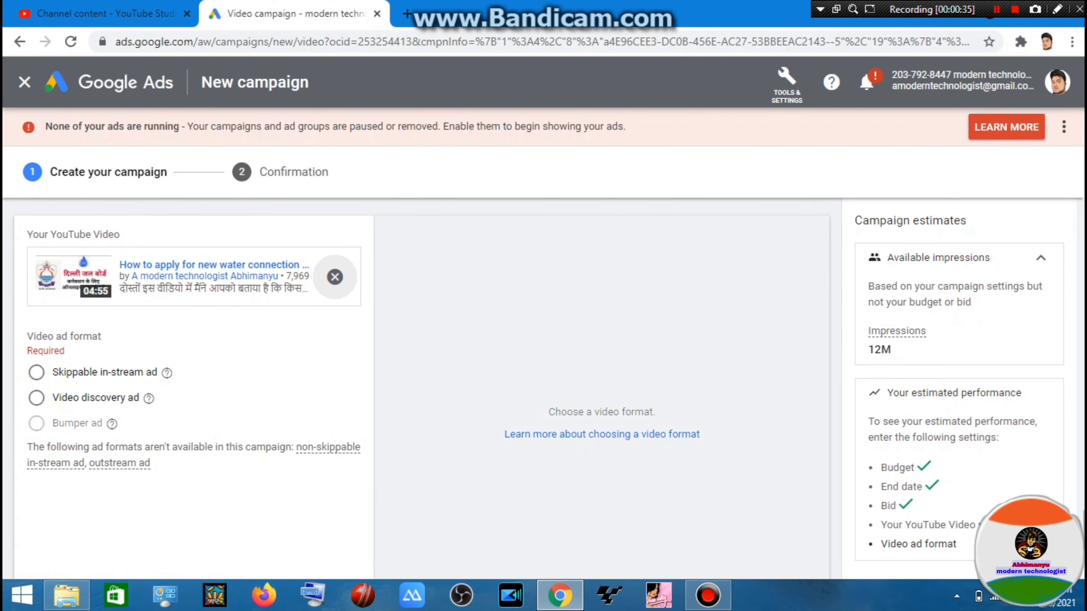
click(37, 372)
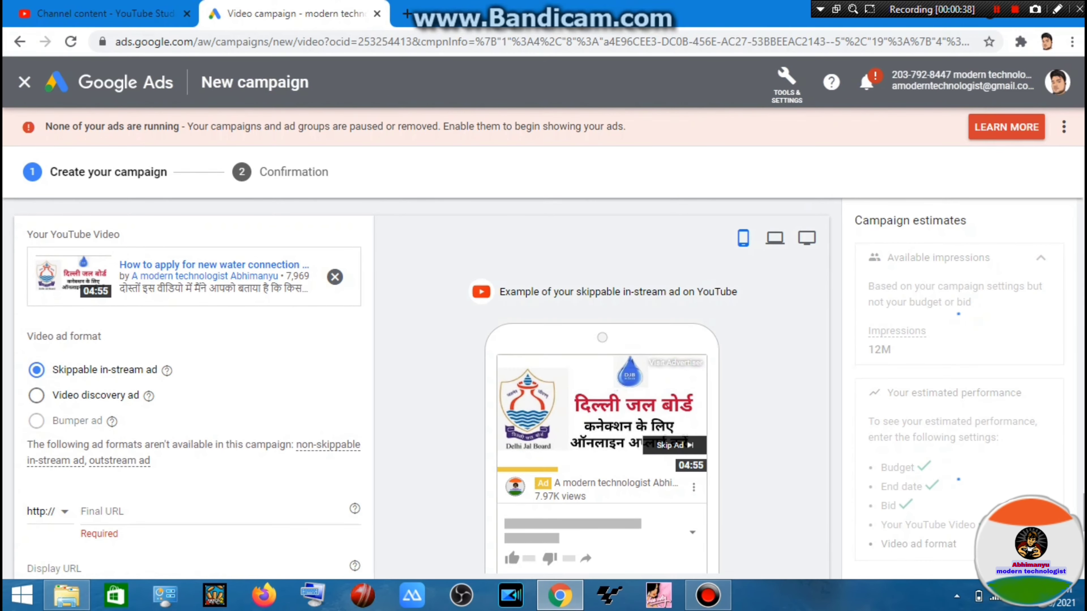
scroll(407, 386, down, 2)
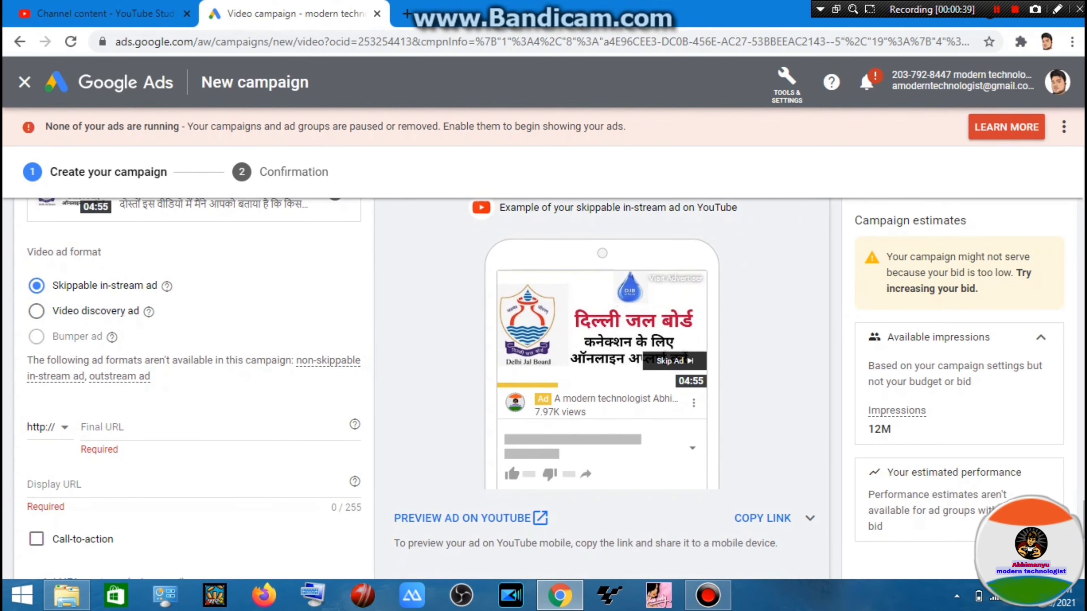
scroll(407, 385, up, 2)
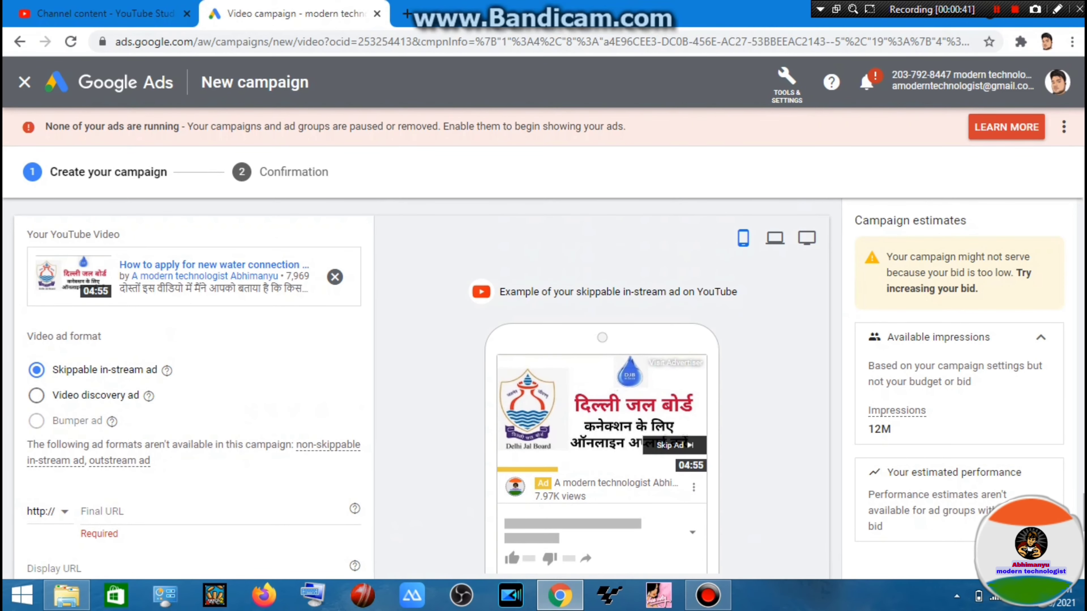
scroll(406, 385, down, 1)
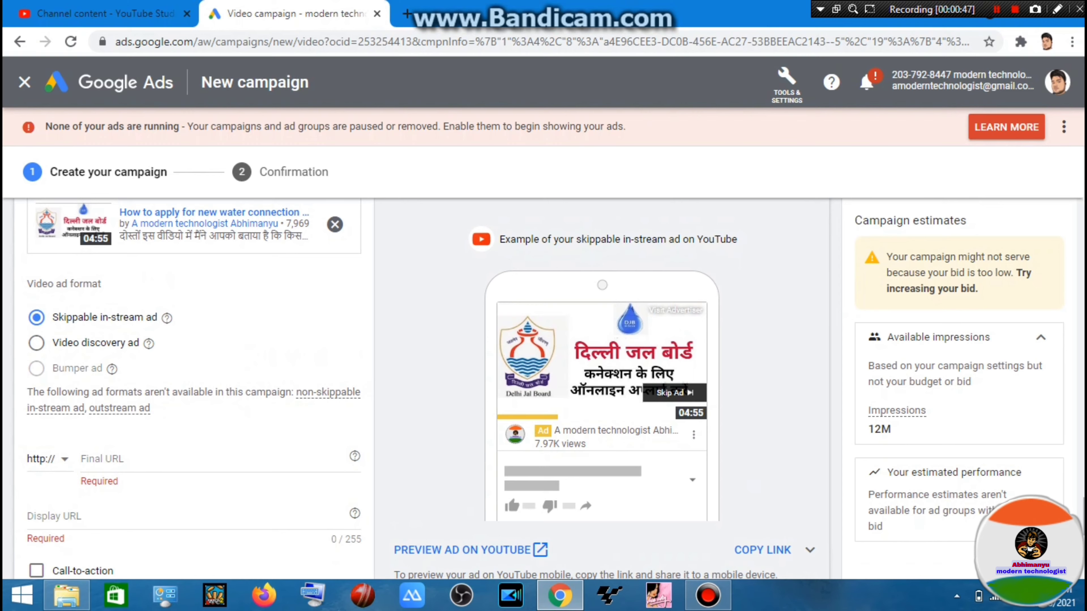
drag(892, 257, 762, 263)
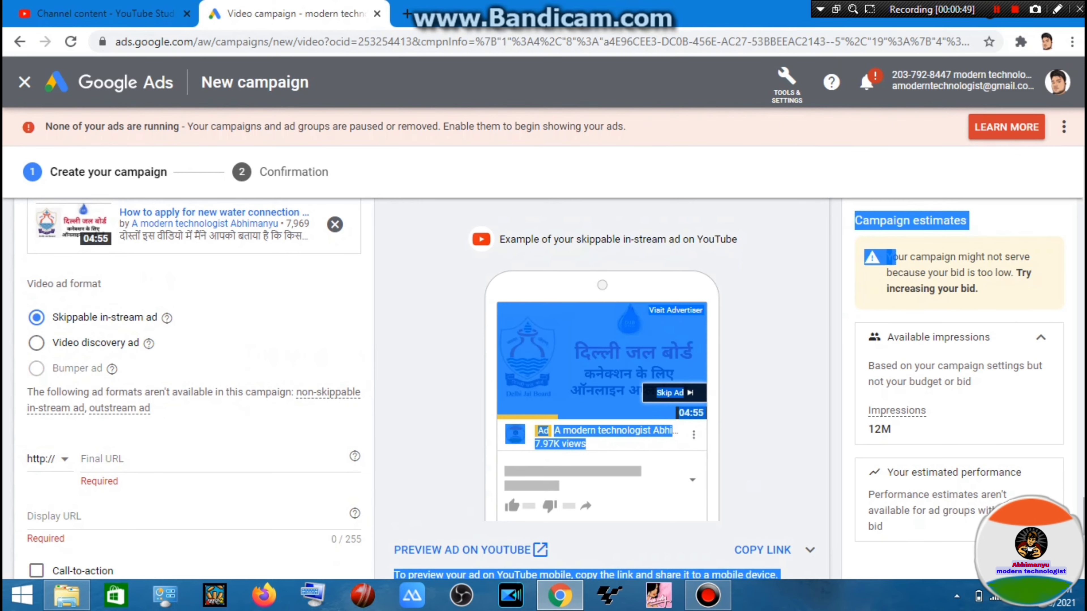
click(762, 263)
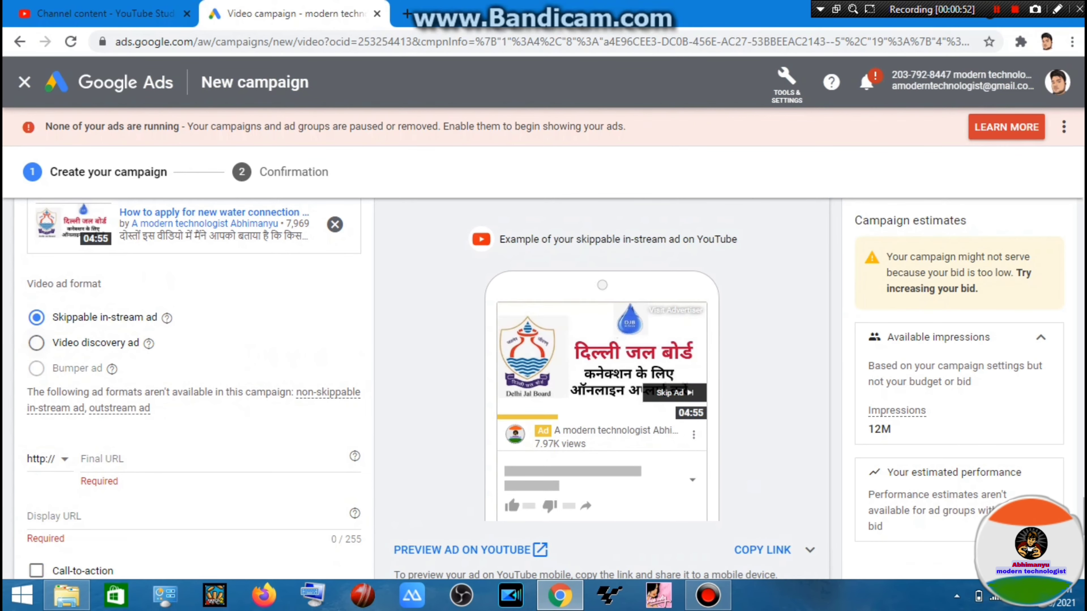
Choose the video discovery ad format and check the average CPV in the estimated performance.
click(38, 342)
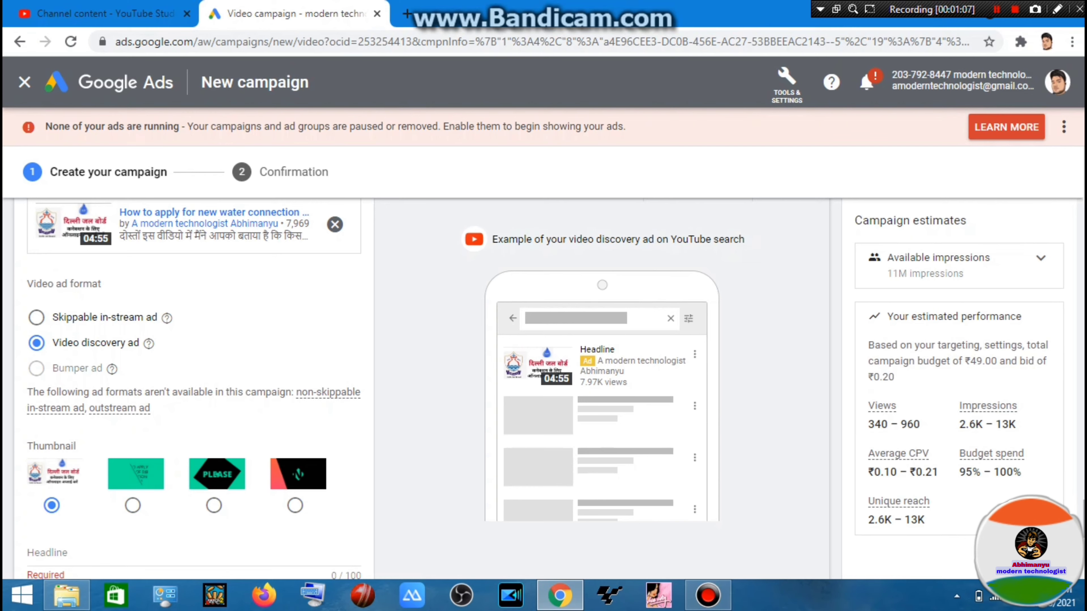
drag(880, 472, 938, 472)
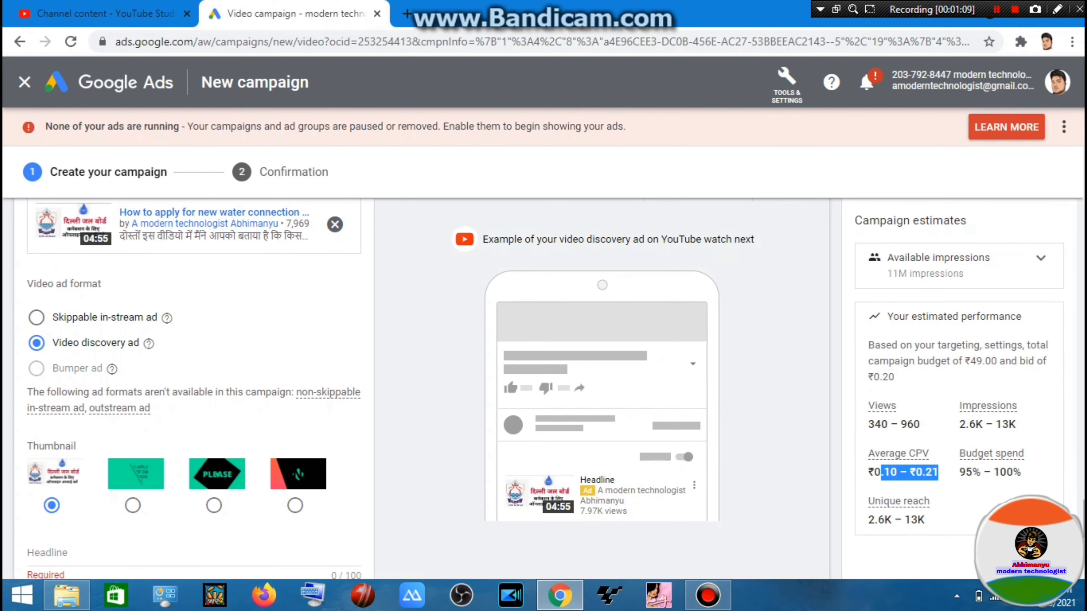
Set the ad group's maximum CPV bid to ₹0.21 in the bidding settings.
click(939, 475)
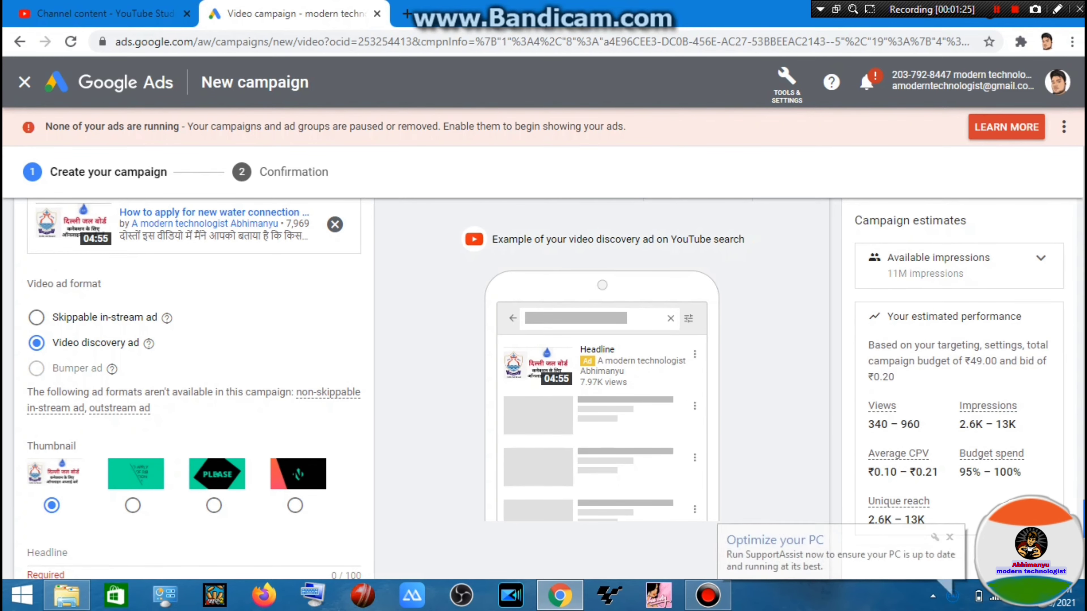
drag(1084, 519, 1083, 442)
scroll(421, 388, up, 3)
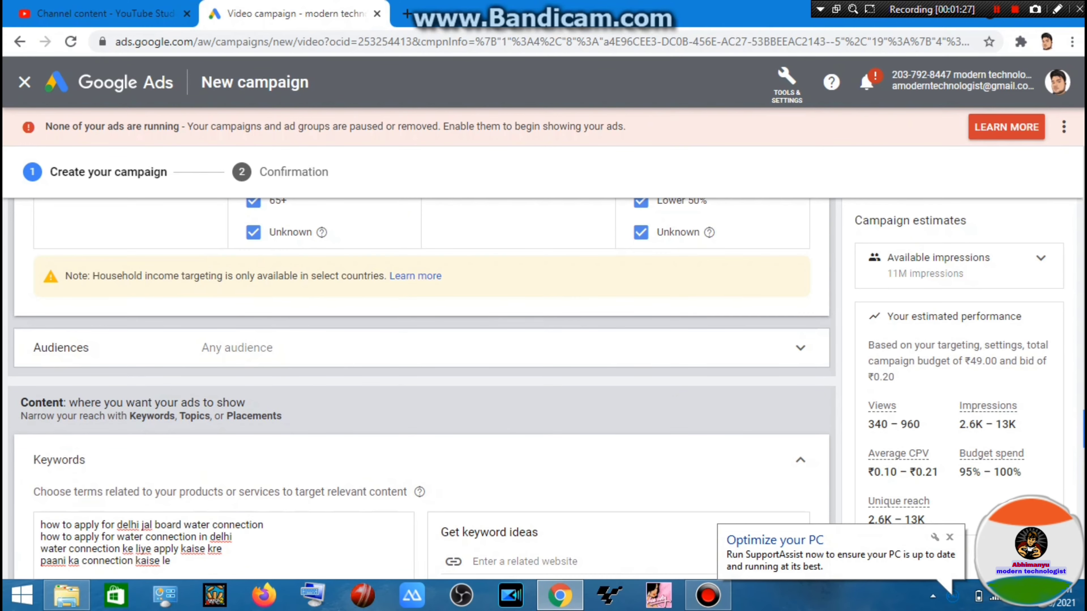
scroll(421, 388, up, 3)
scroll(421, 342, up, 6)
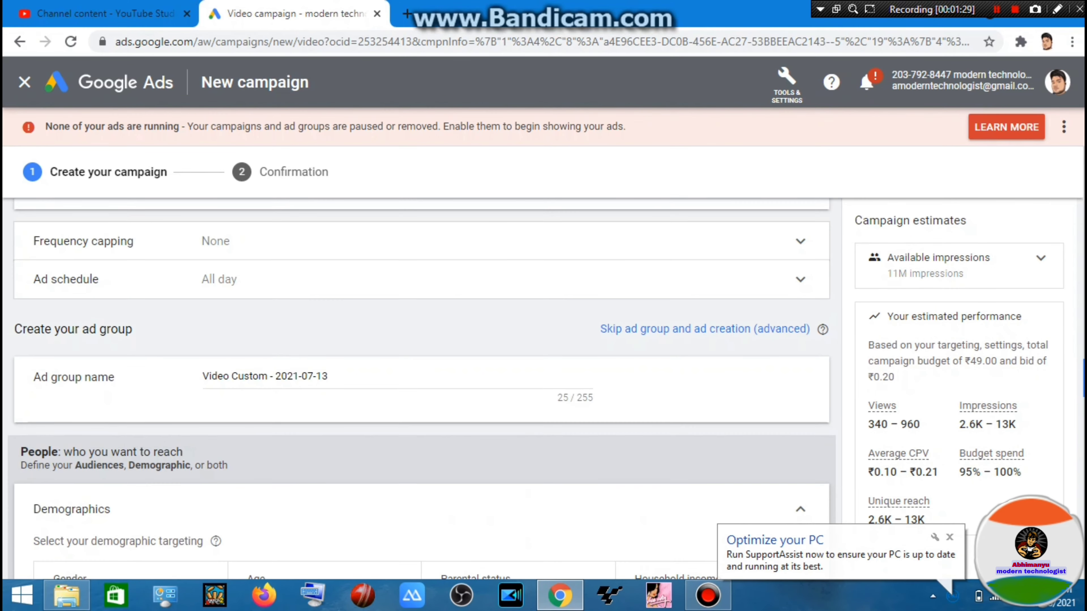
scroll(421, 342, up, 12)
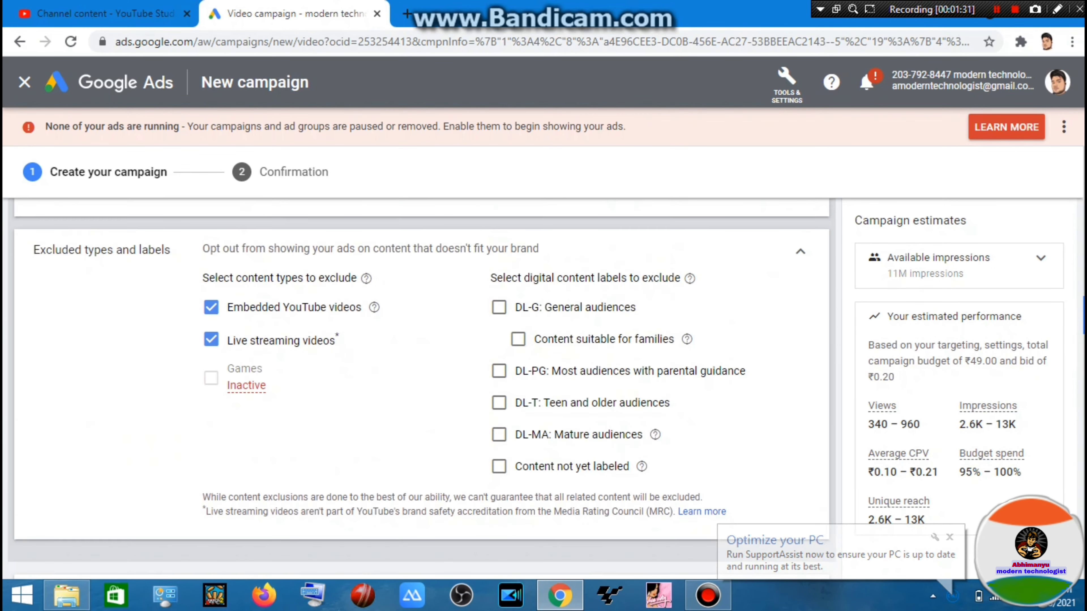
scroll(421, 342, up, 2)
scroll(422, 343, down, 14)
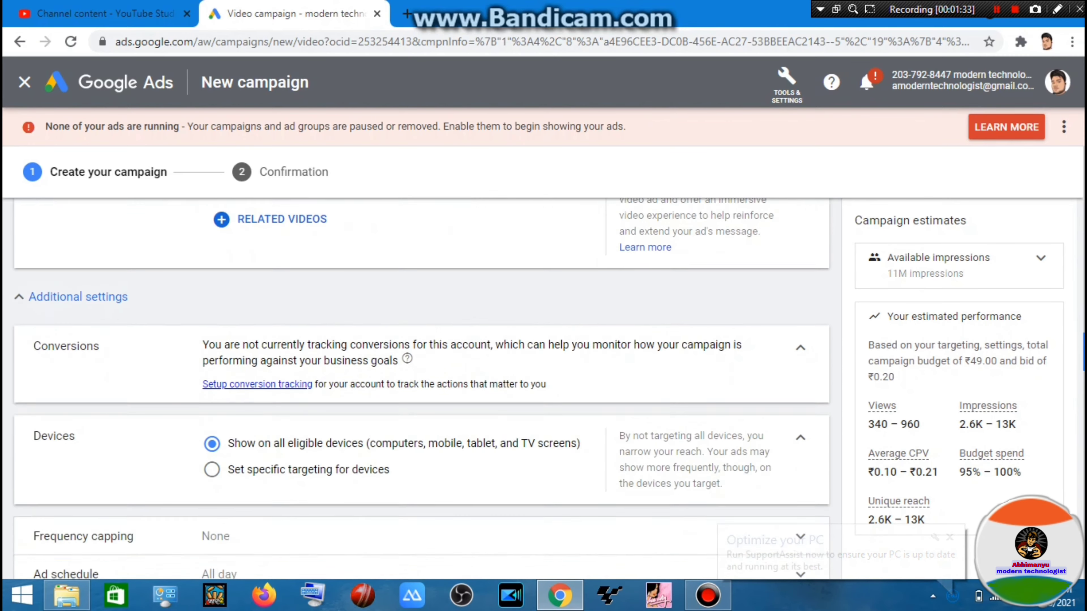
scroll(422, 342, down, 11)
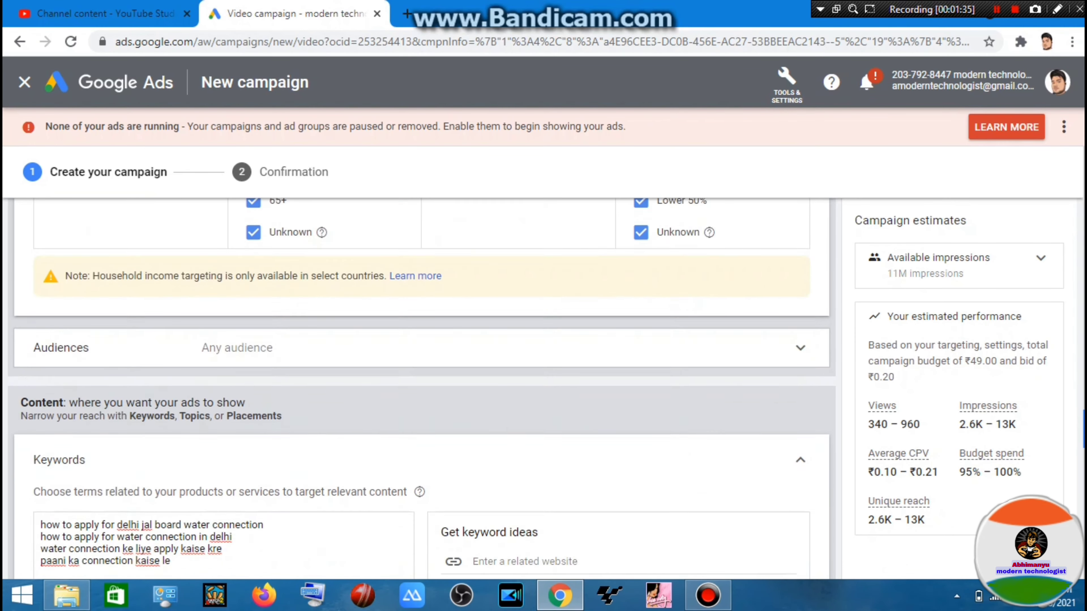
scroll(421, 343, down, 9)
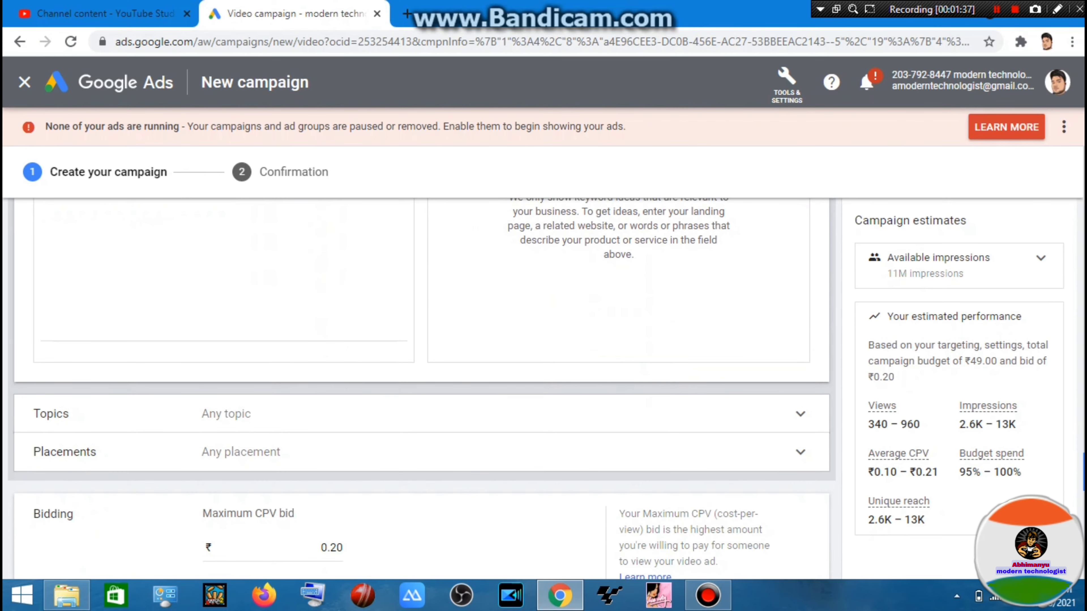
scroll(422, 343, down, 6)
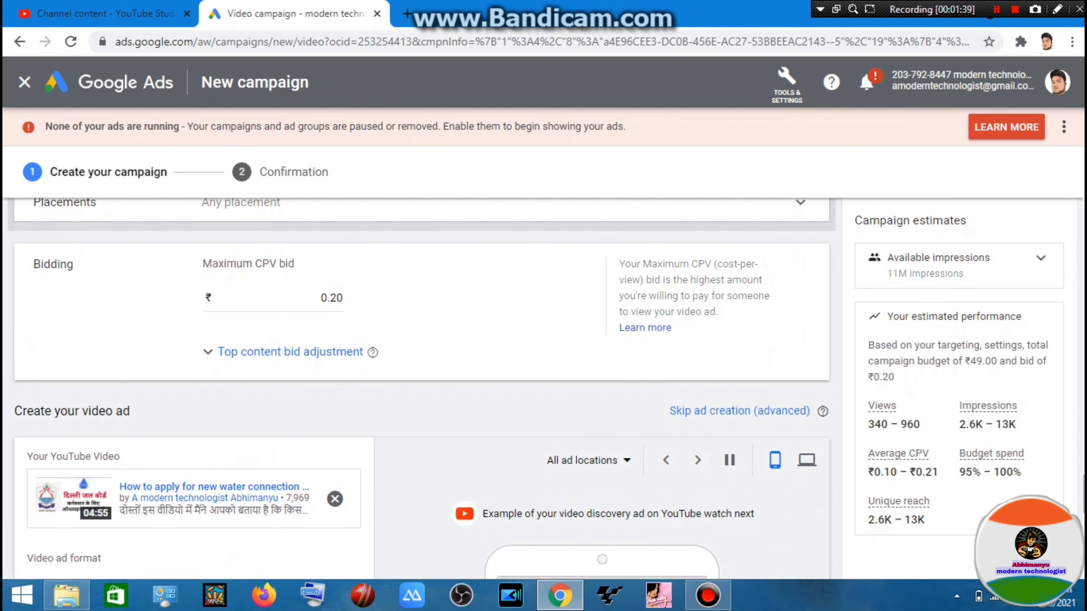
click(339, 298)
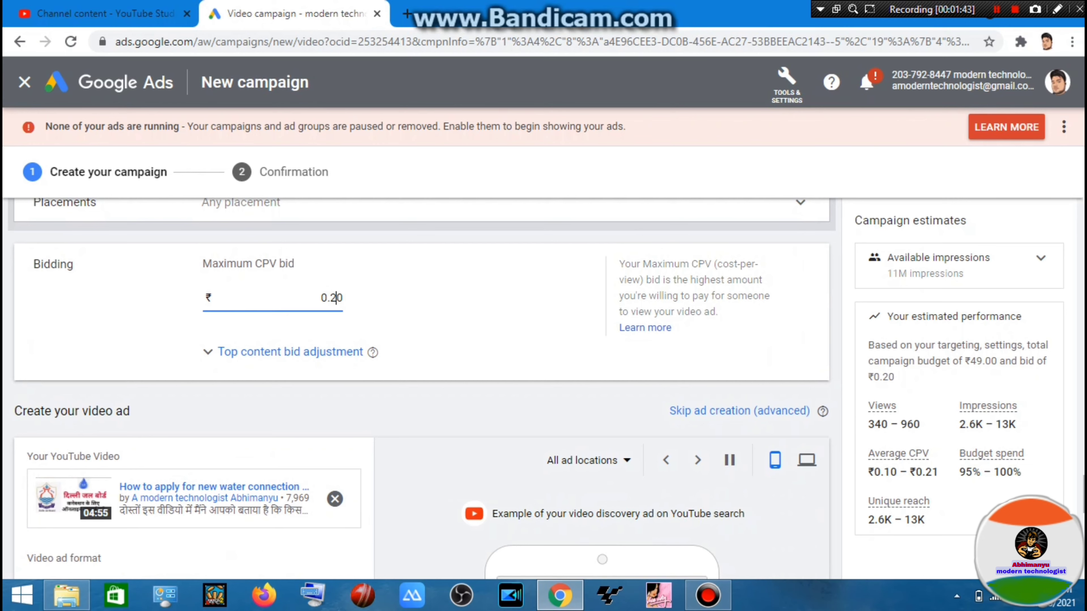
key(BackSpace)
key(BackSpace)
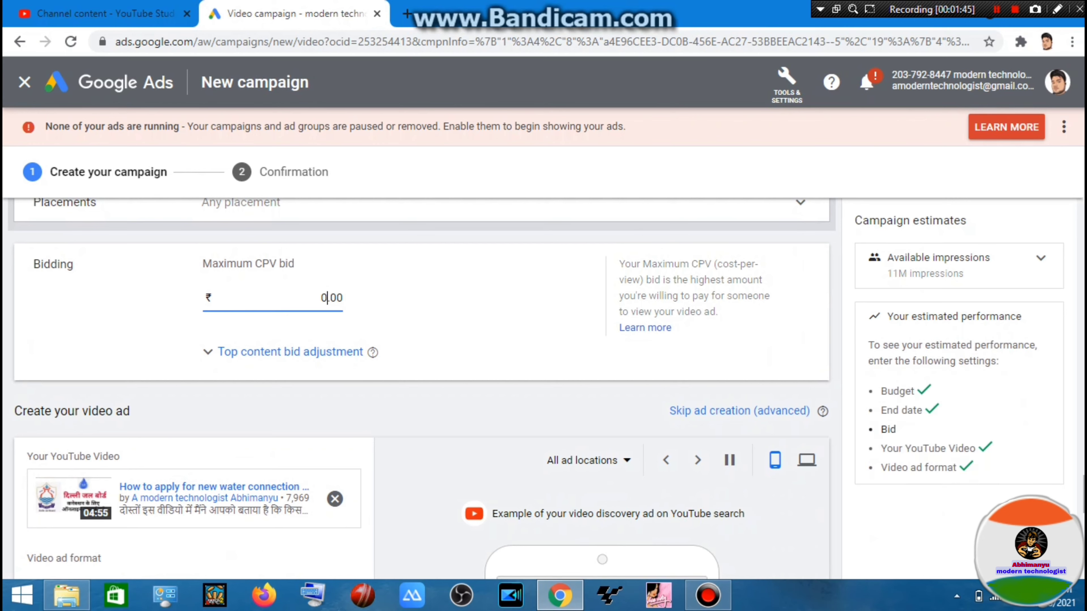
text(21)
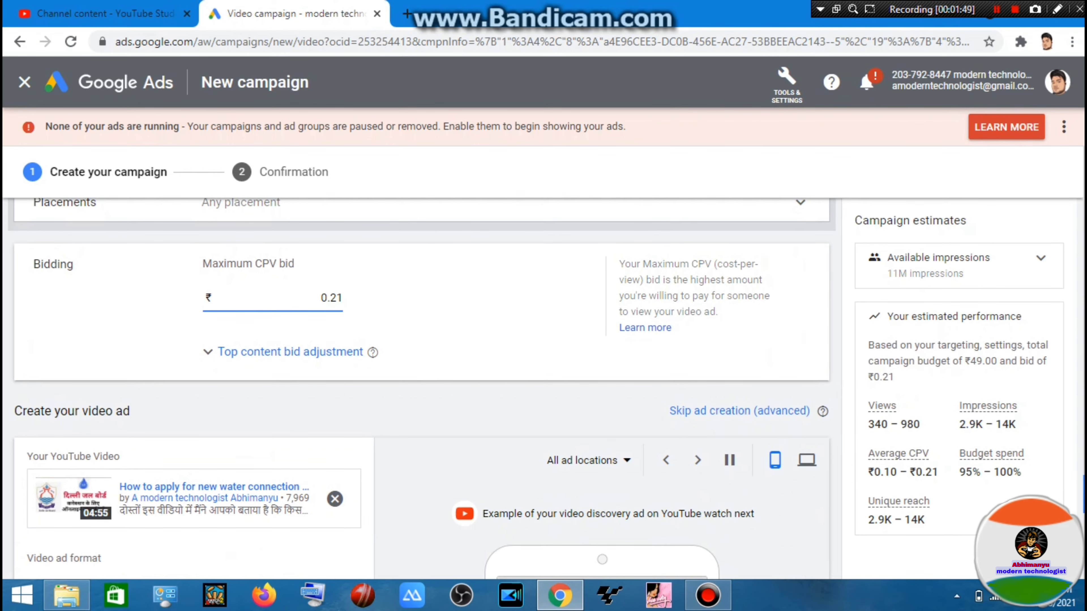
Enter "how to apply for new water connection" as the video discovery ad's headline, checking how it appears in the ad preview.
scroll(420, 385, down, 10)
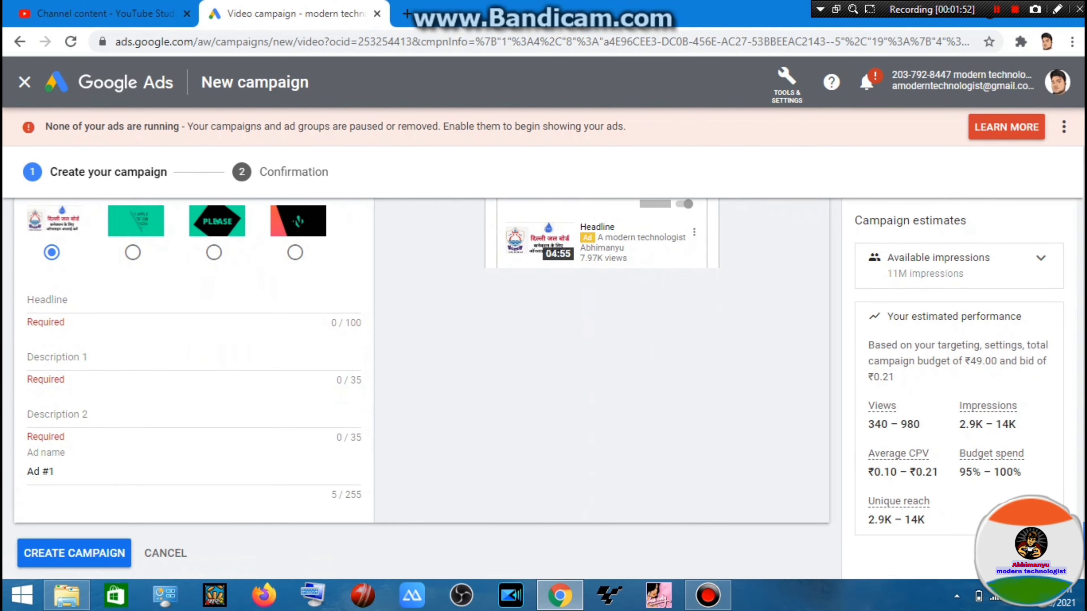
scroll(419, 385, up, 5)
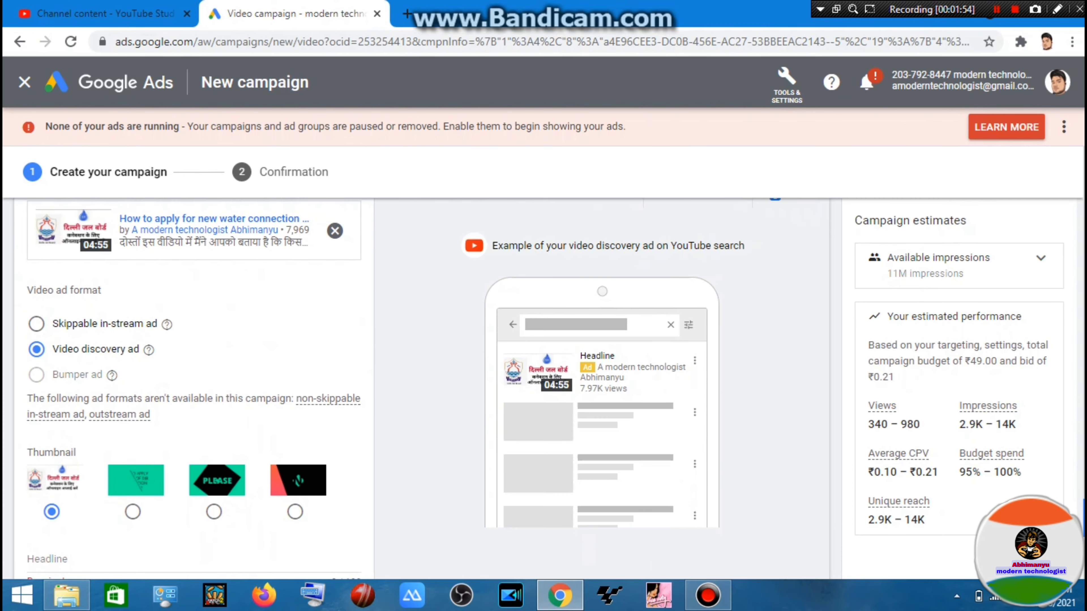
scroll(419, 386, down, 5)
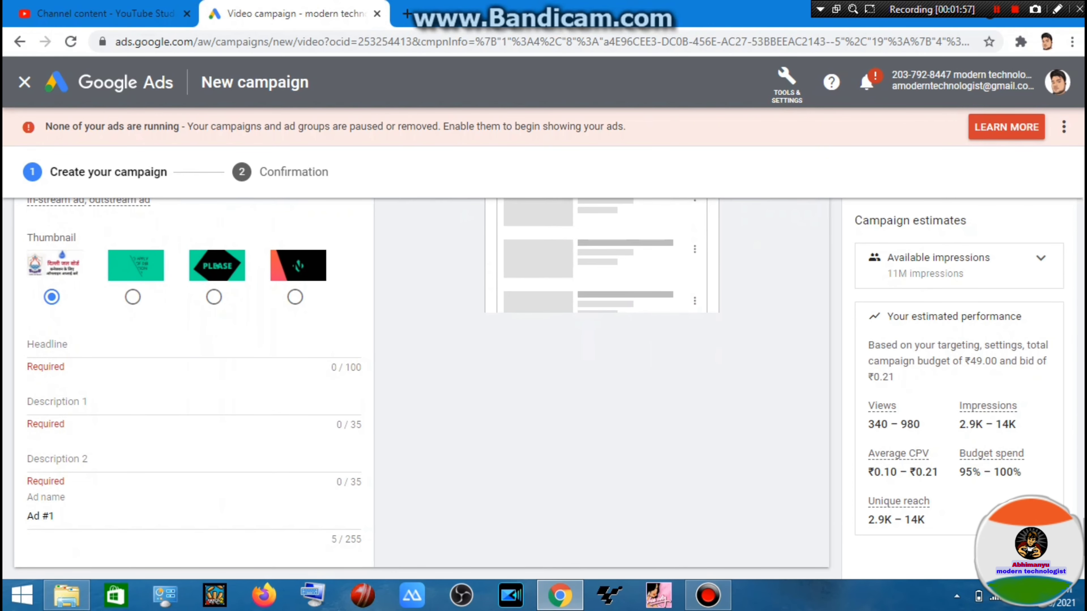
click(107, 345)
text(how)
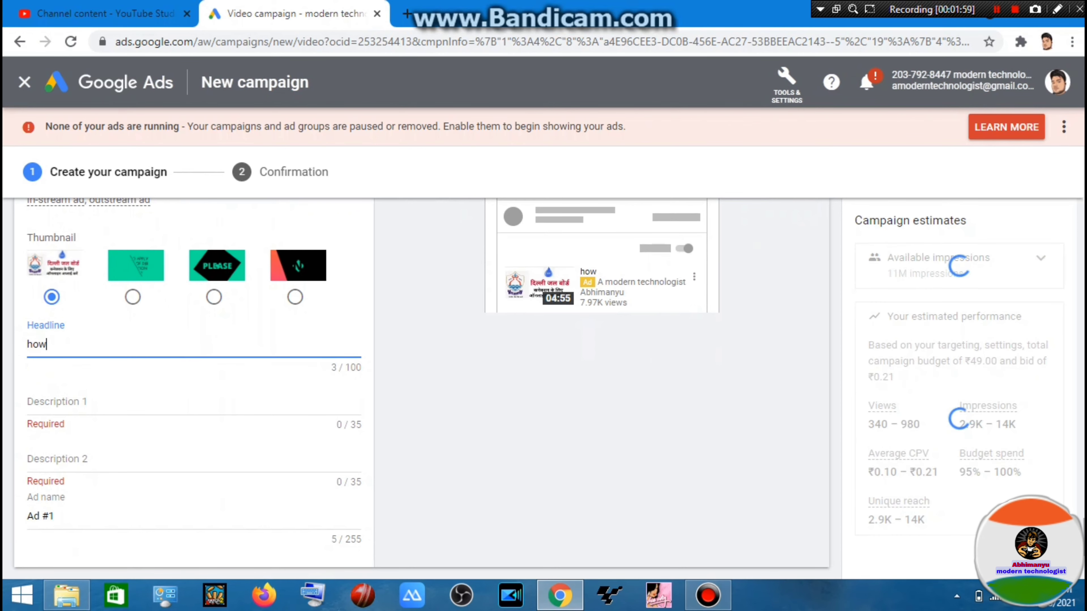
text( to apply fo)
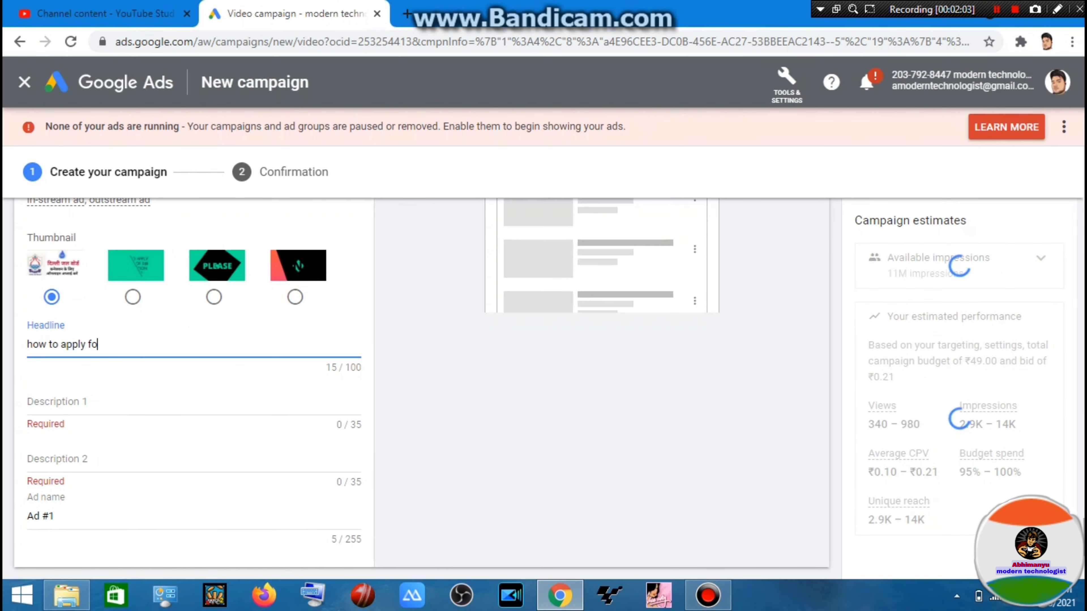
text(r)
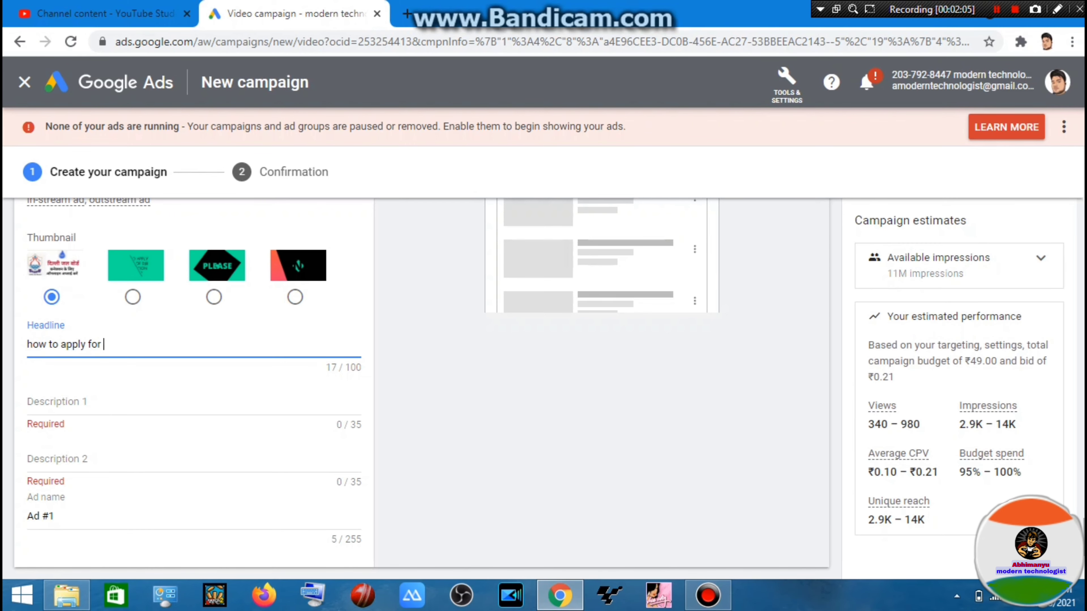
click(600, 429)
scroll(600, 428, up, 3)
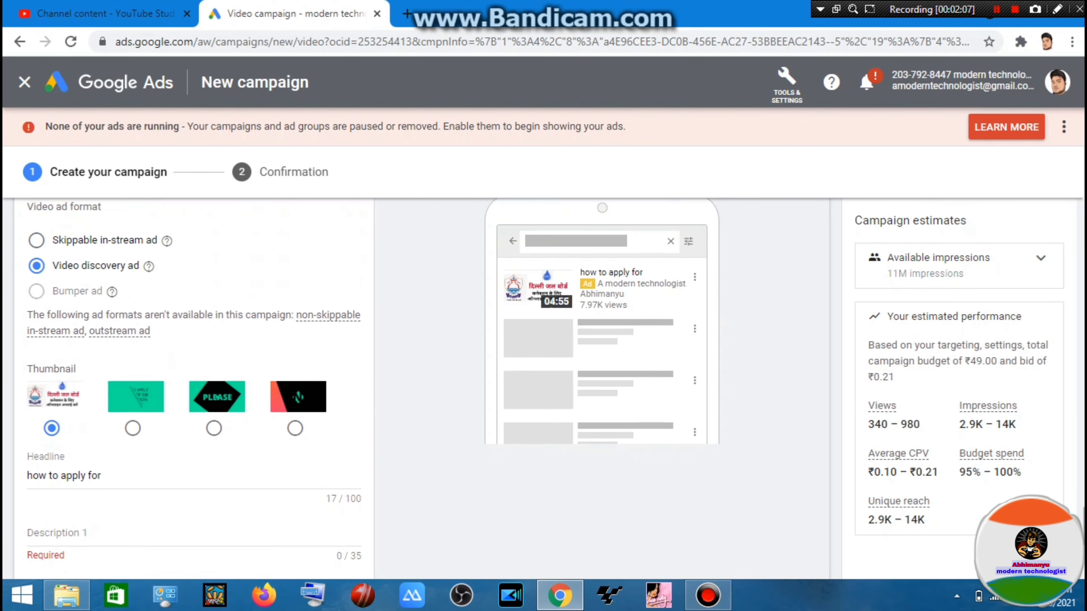
scroll(192, 385, down, 4)
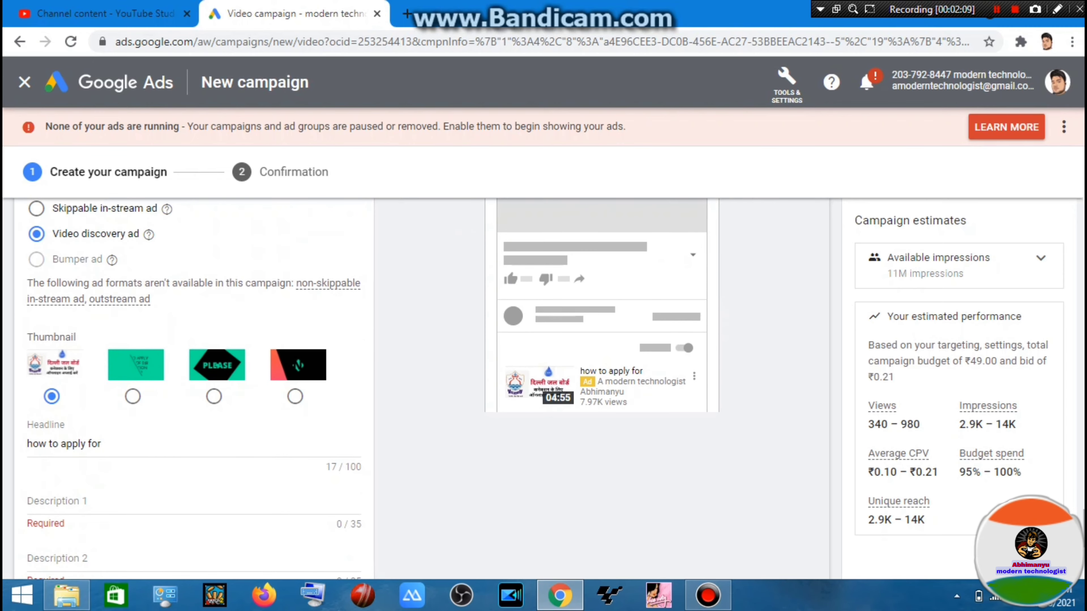
click(104, 418)
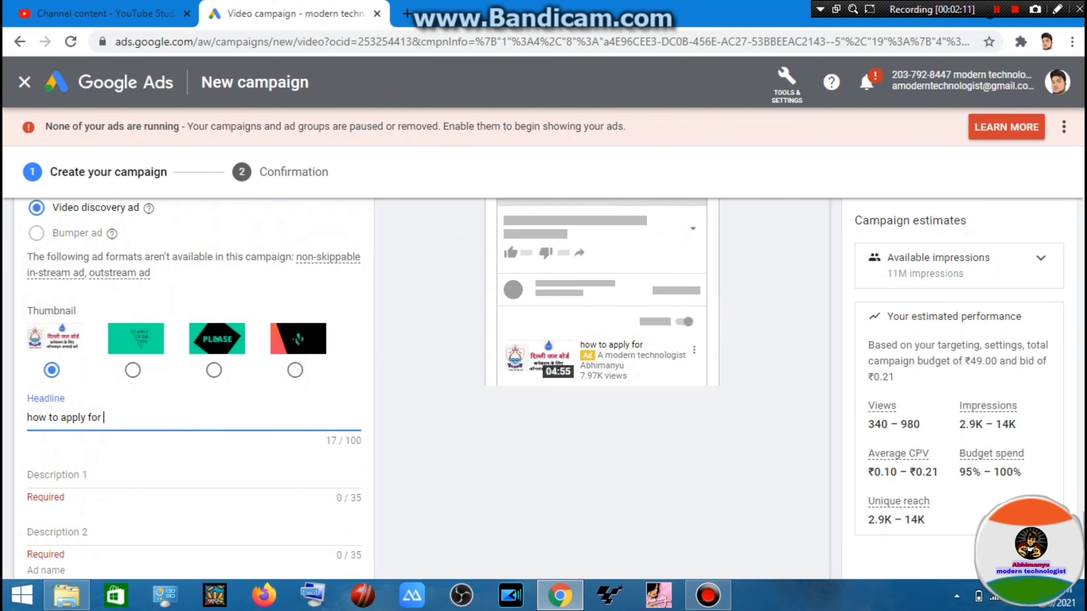
text(new w)
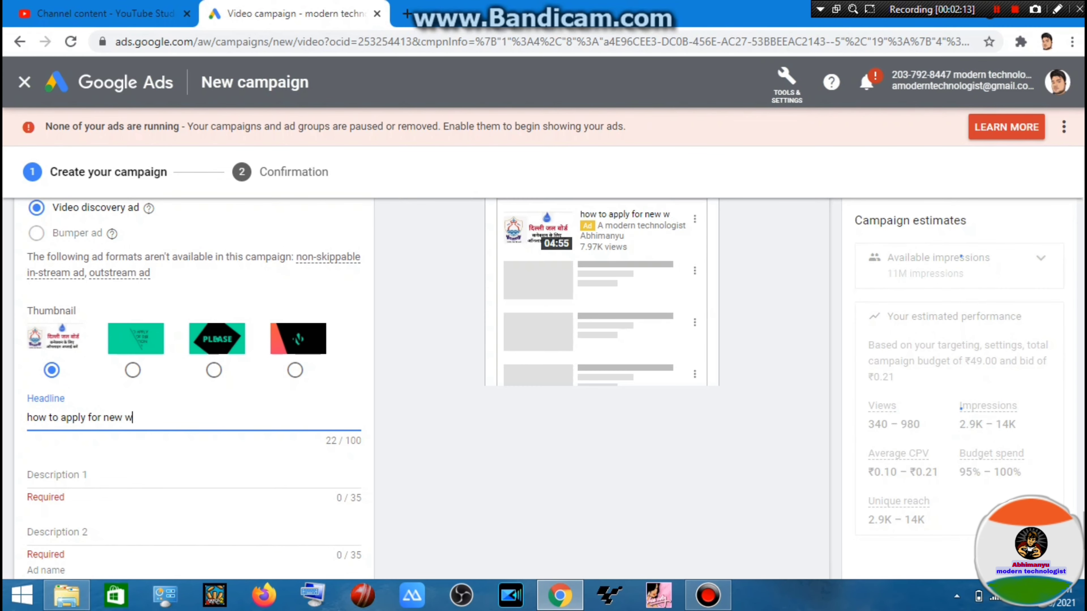
text(ater connection)
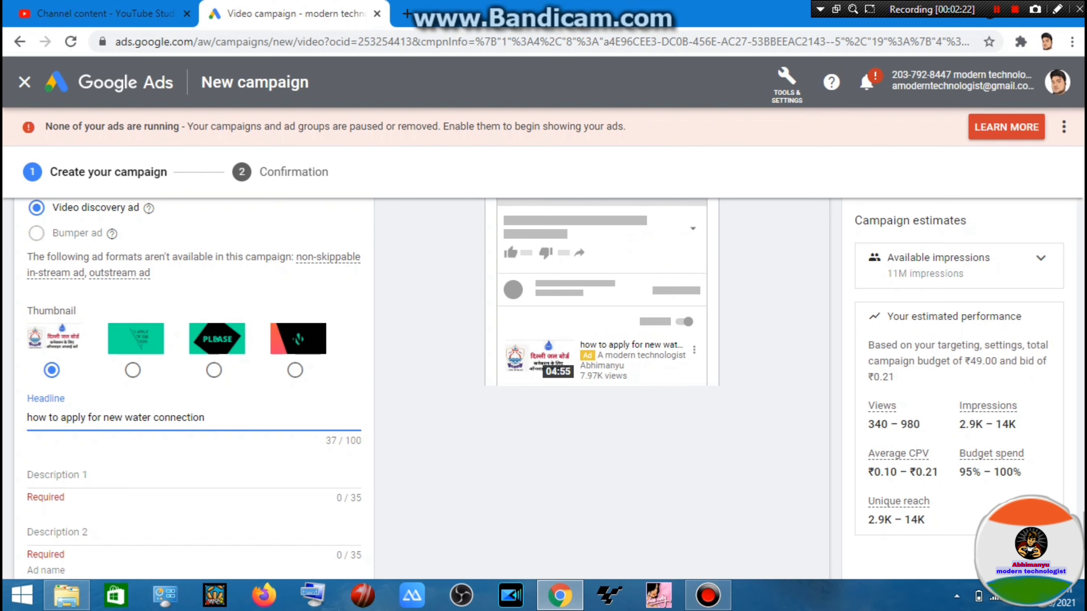
Fill in the ad's first description with "paani ka connection online process".
click(57, 474)
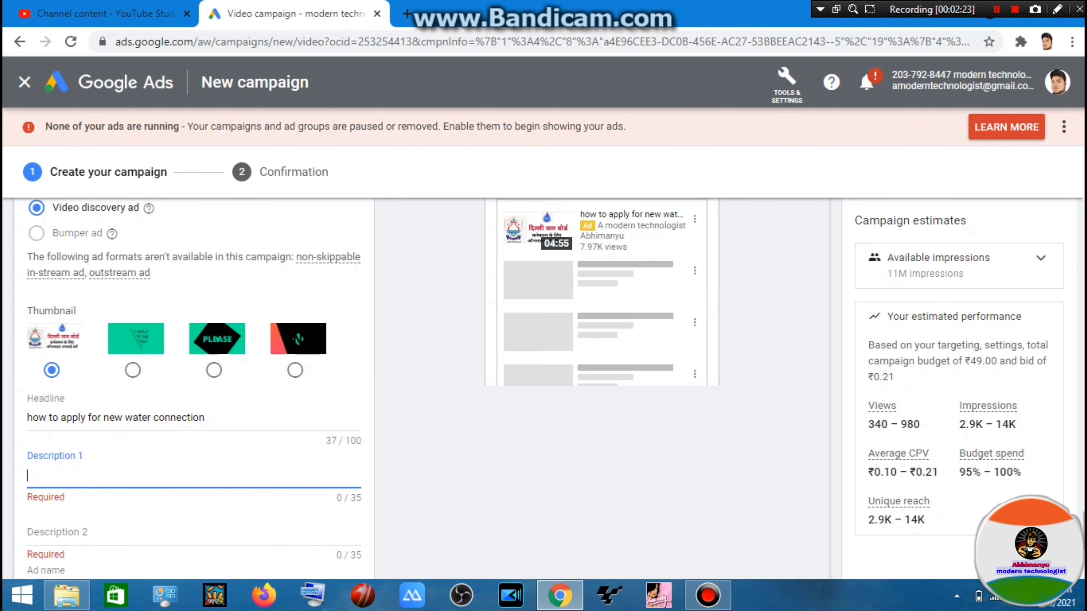
text(paani)
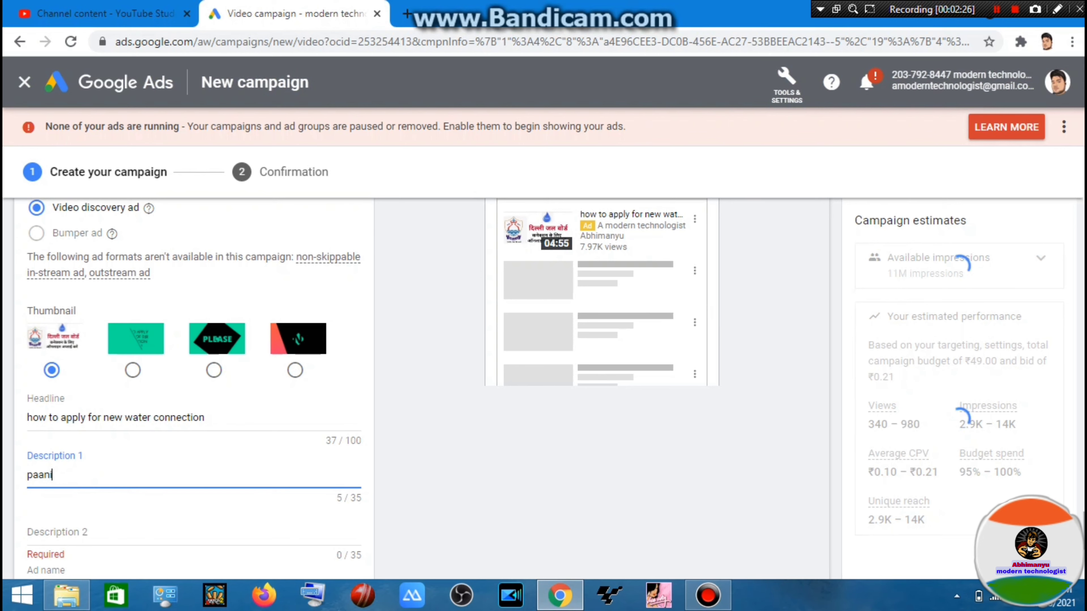
text( ka co)
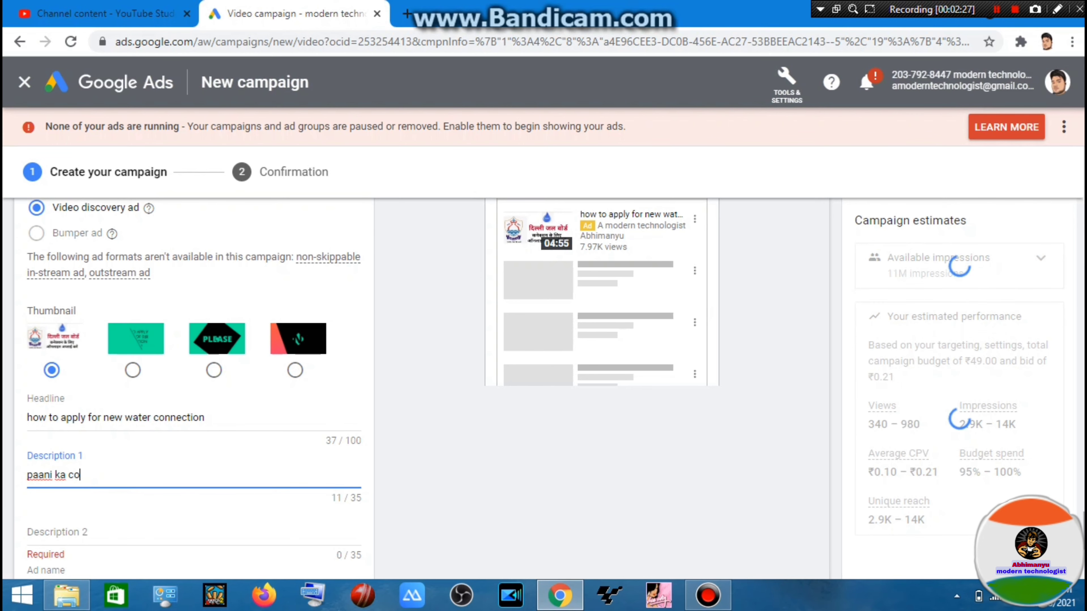
text(nnection )
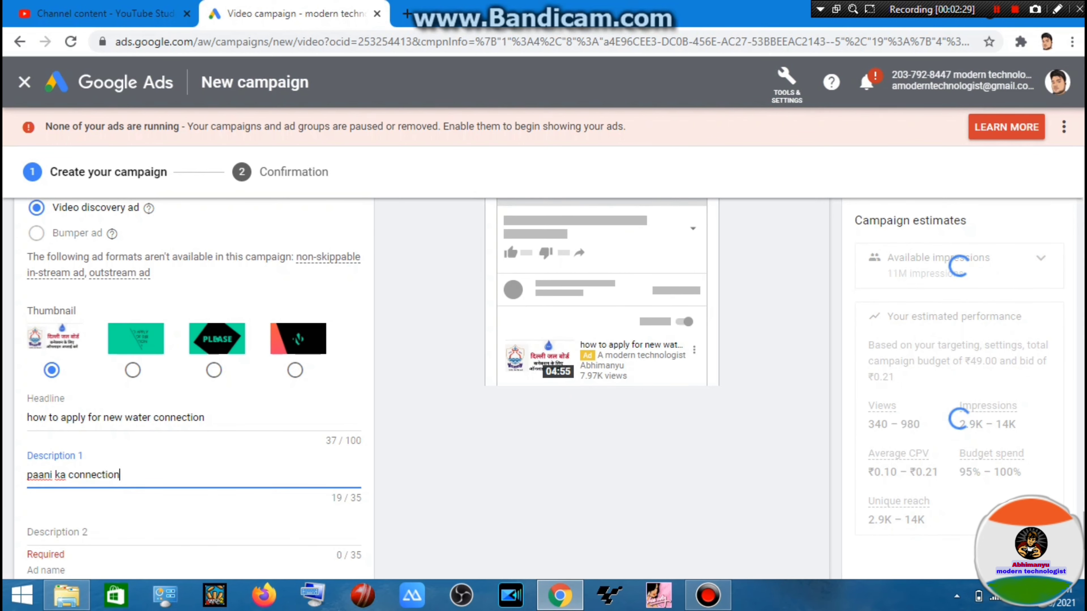
text(online process)
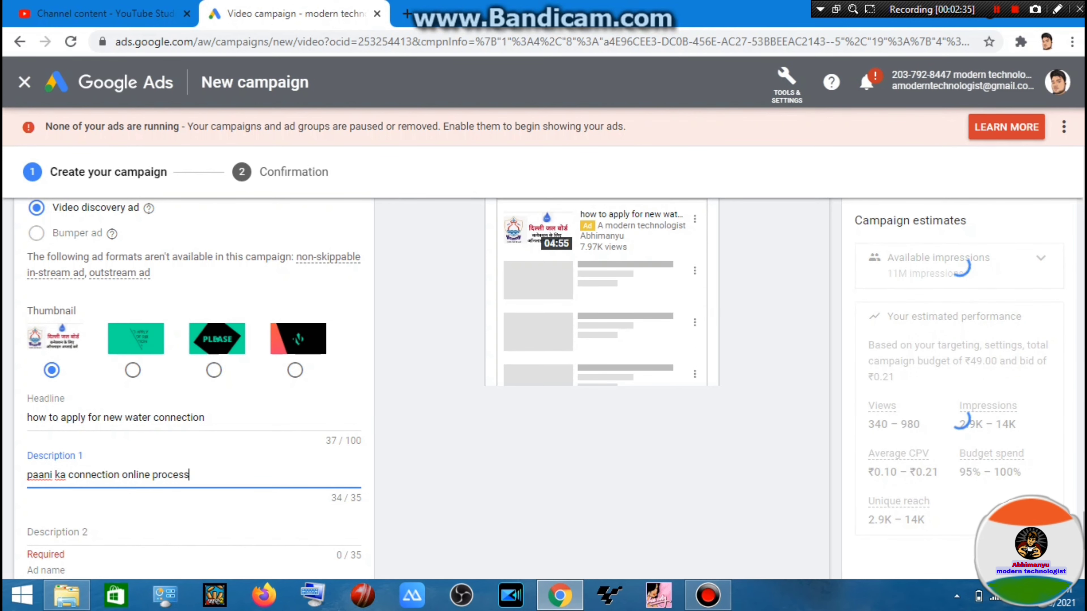
Fill in the ad's second description with "water connection full process".
scroll(372, 387, down, 1)
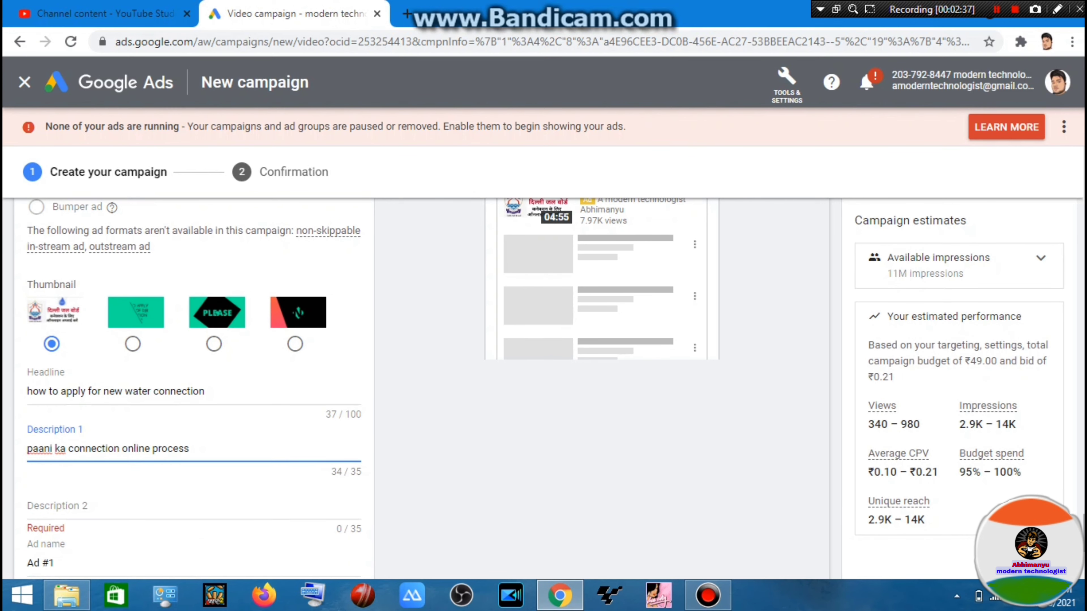
click(57, 506)
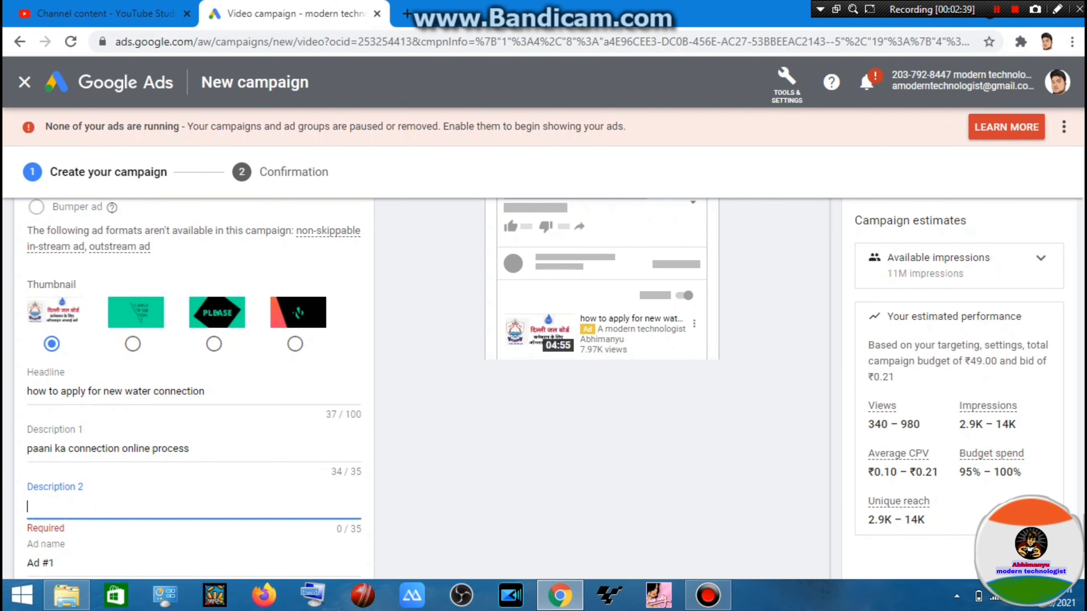
text(water )
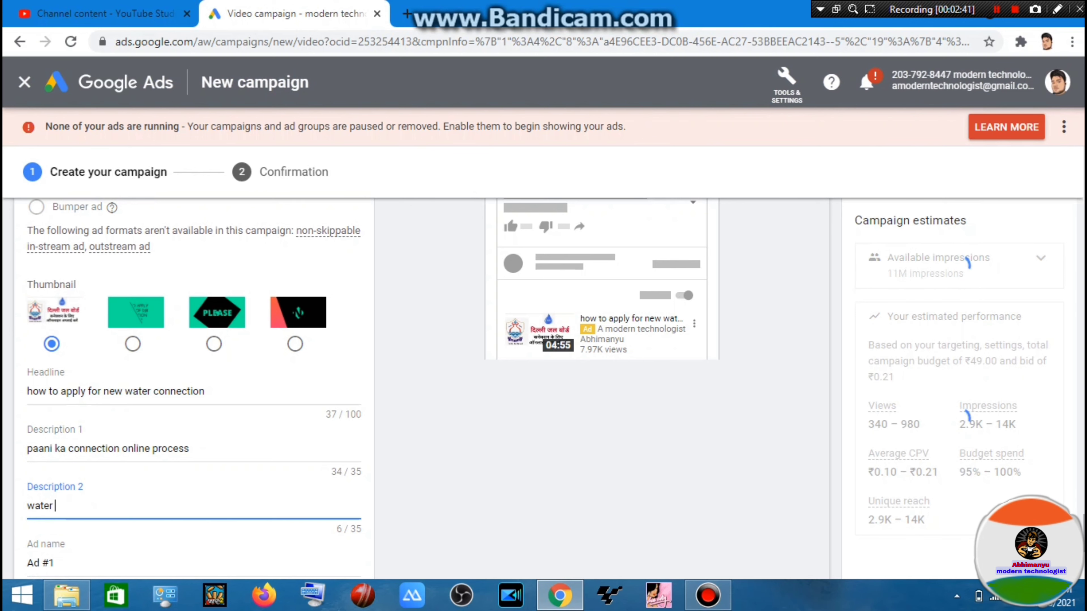
text(connect)
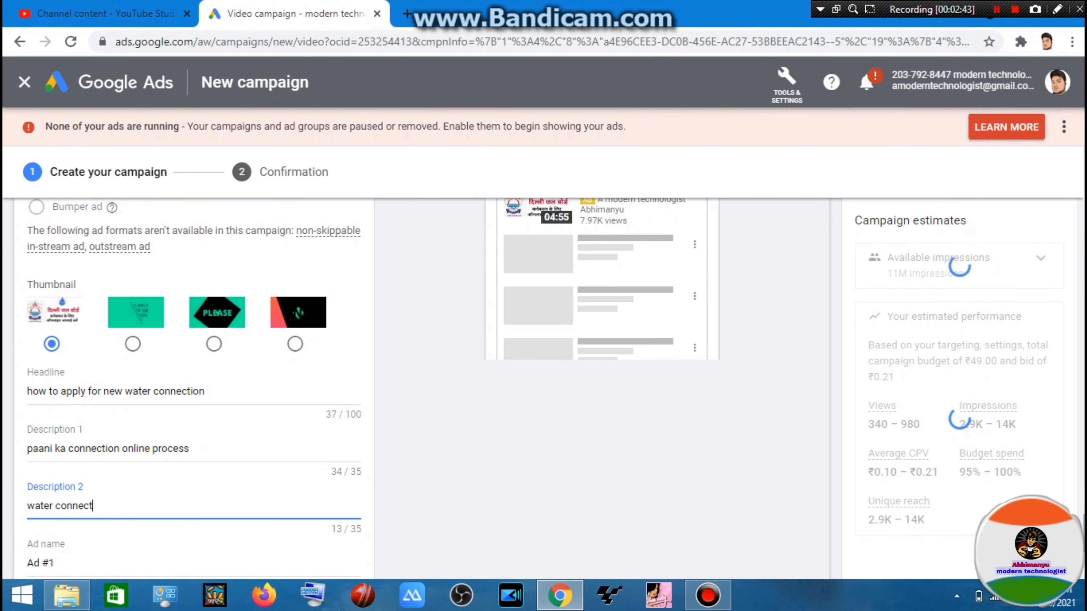
text(ion ful)
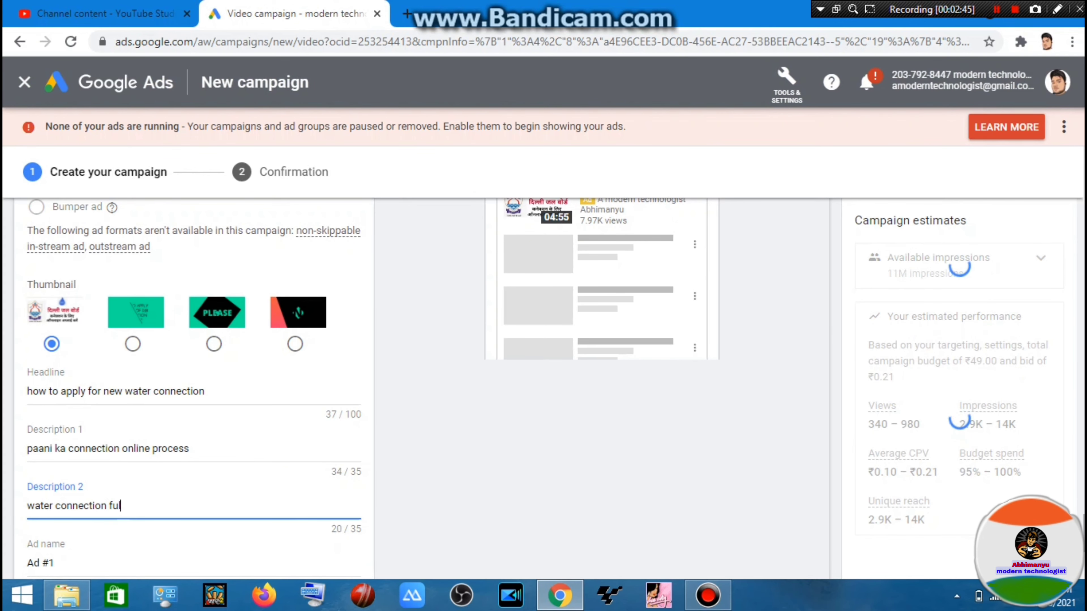
text(l proce)
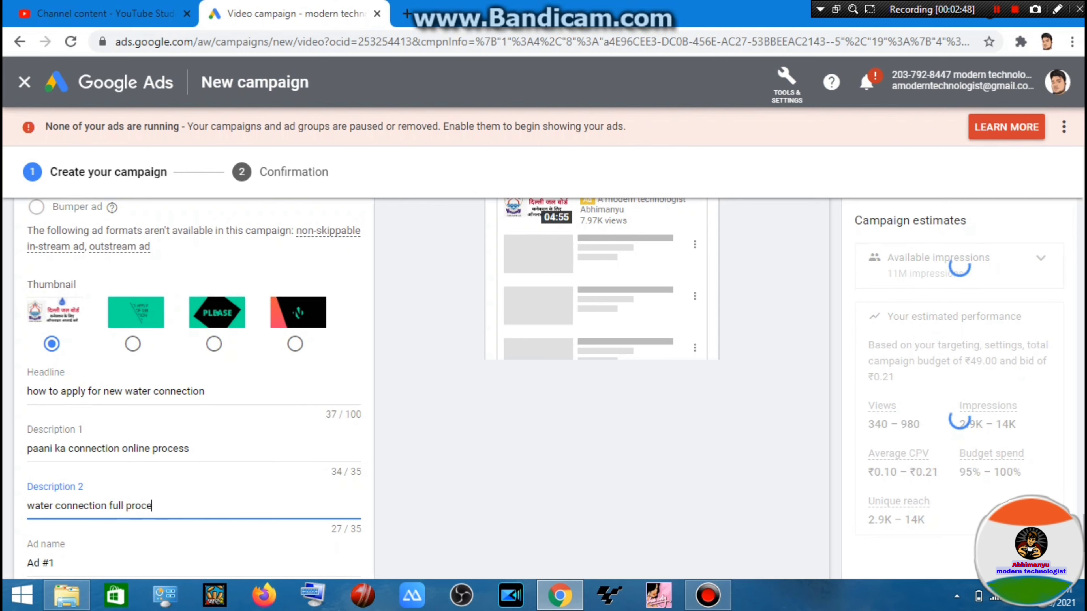
text(ss)
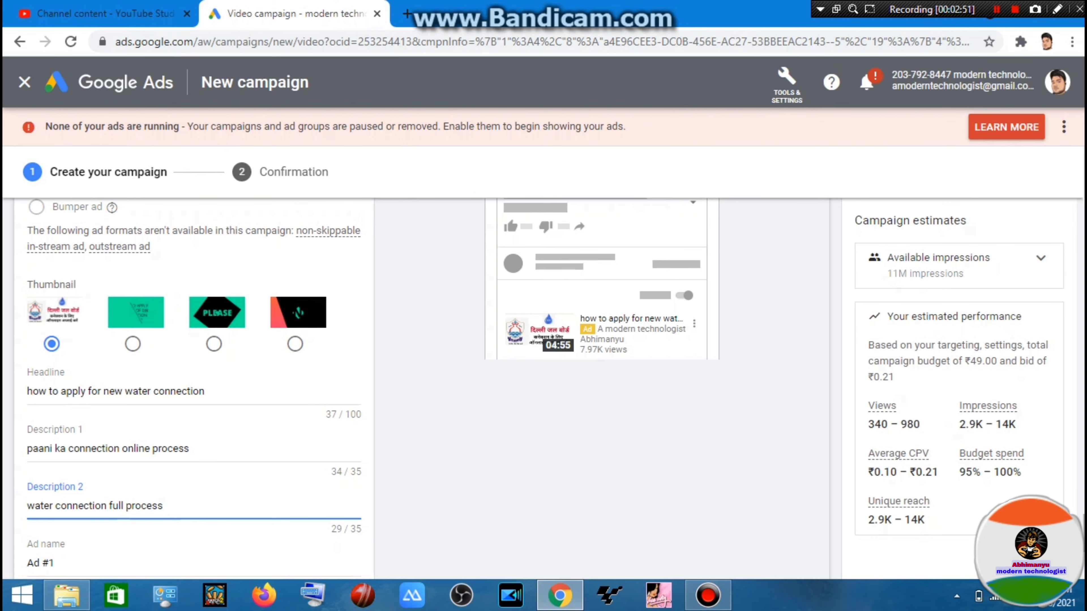
scroll(420, 385, down, 1)
scroll(419, 385, down, 1)
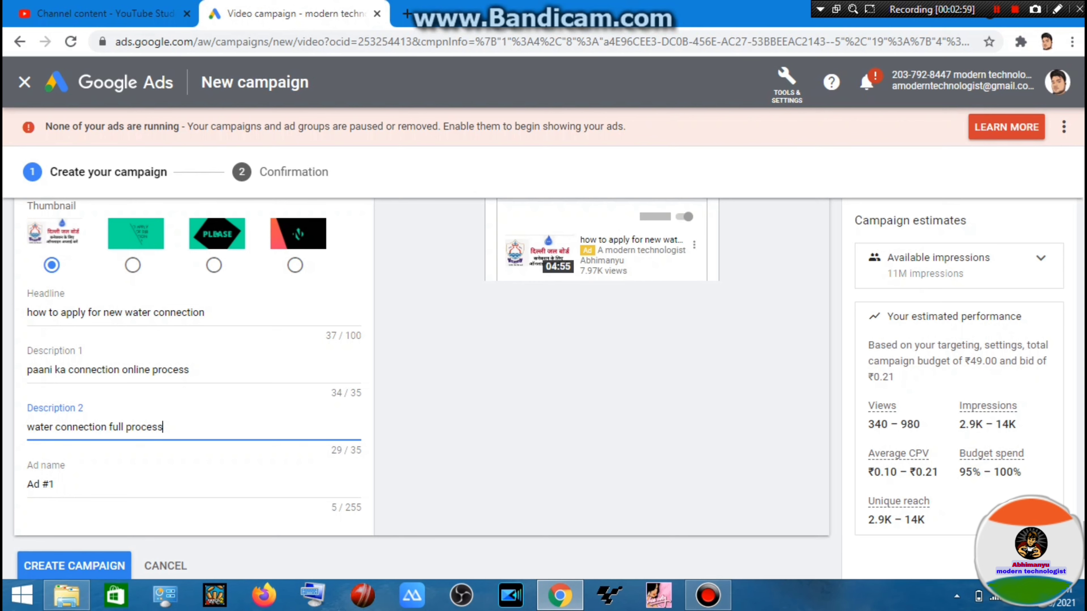
Create the campaign and review its settings and expanded ad group information on the confirmation page.
click(74, 566)
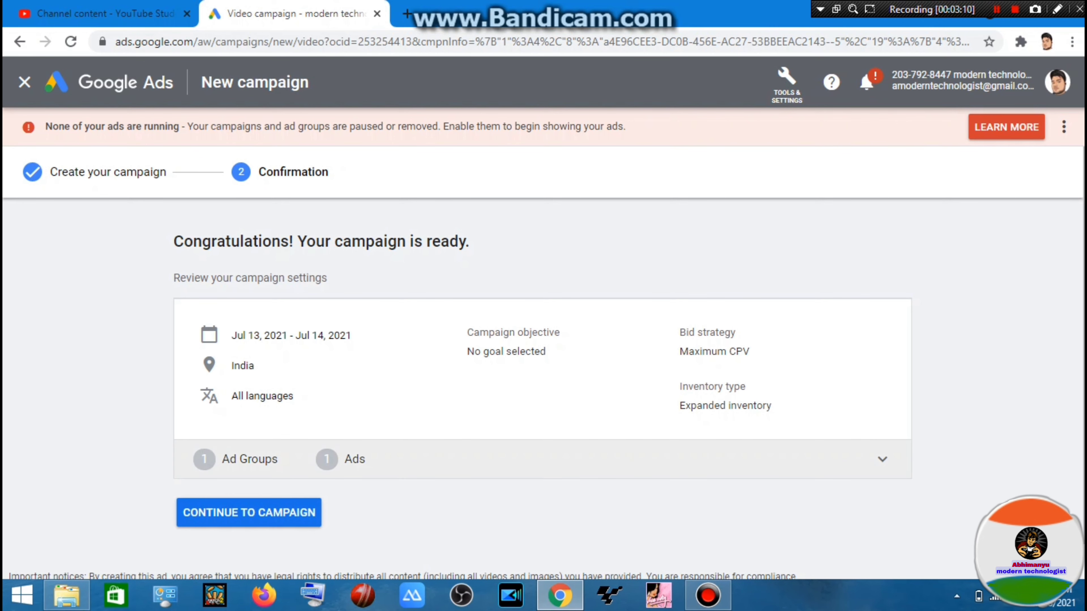
click(882, 460)
scroll(882, 460, down, 2)
scroll(544, 385, down, 2)
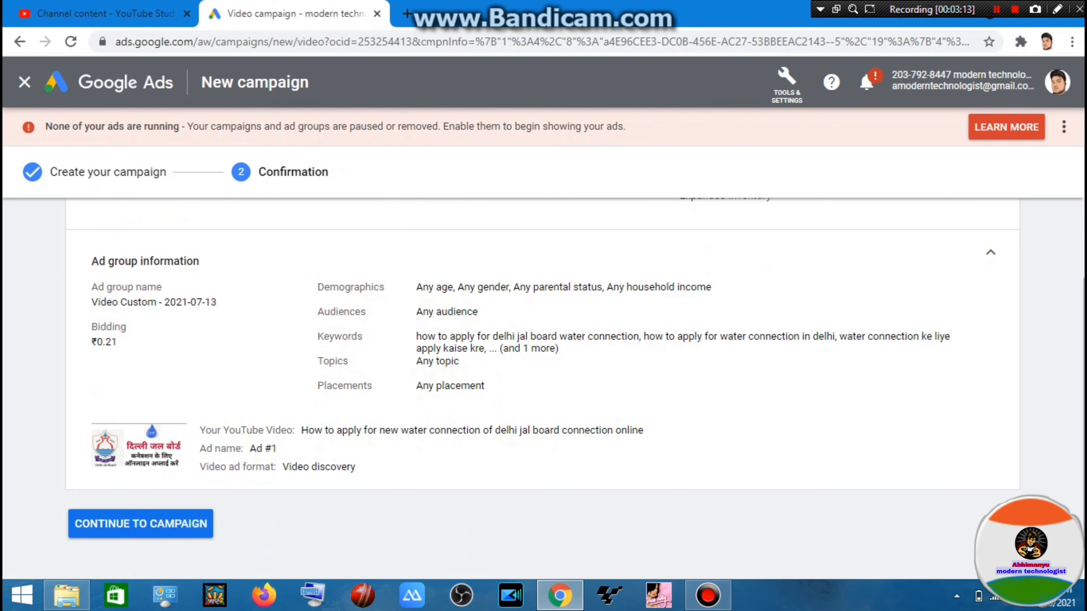
scroll(544, 385, up, 3)
scroll(544, 385, up, 1)
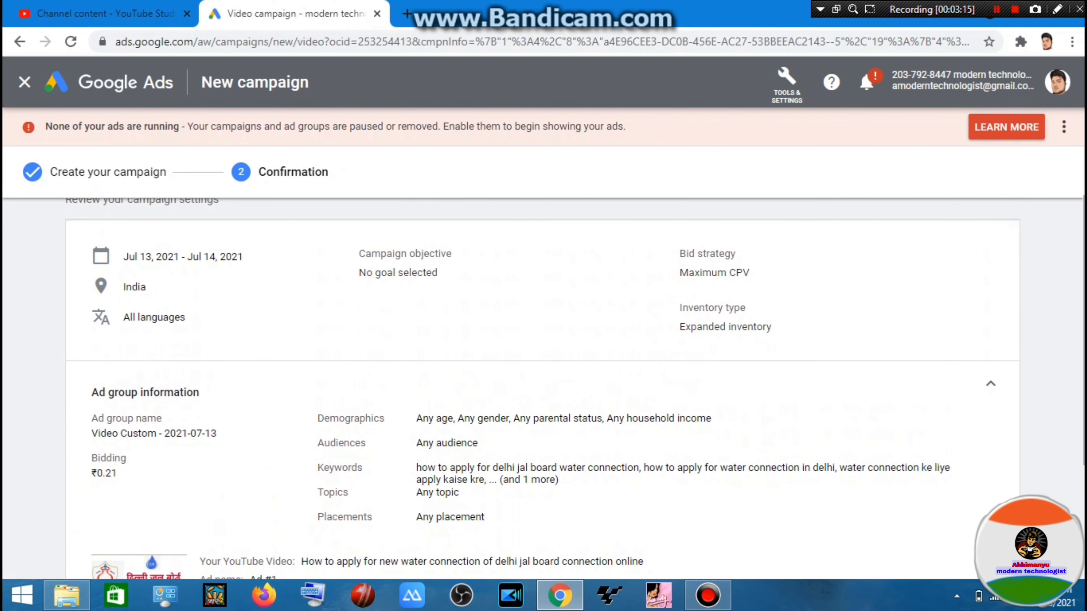
scroll(543, 385, down, 4)
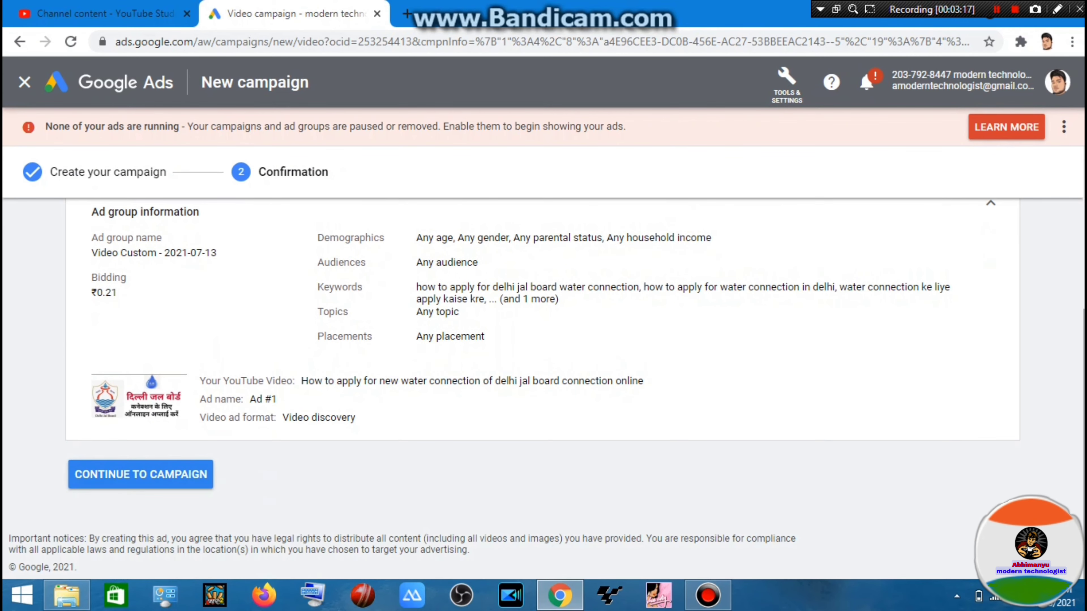
Continue to the new "delhi water connection" campaign and look over its ad groups chart and table.
click(141, 474)
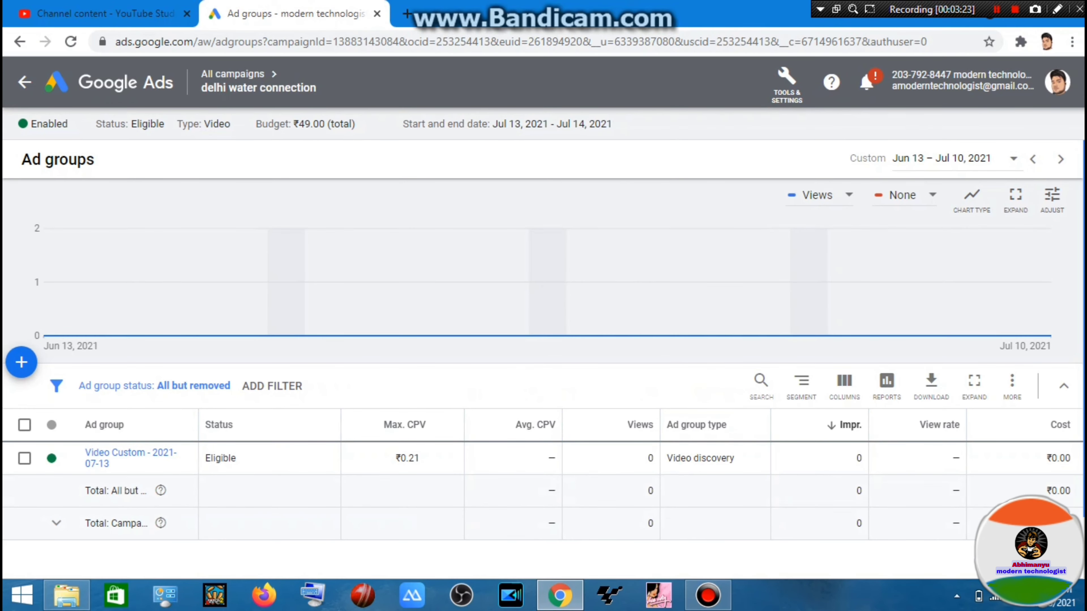
scroll(543, 379, down, 1)
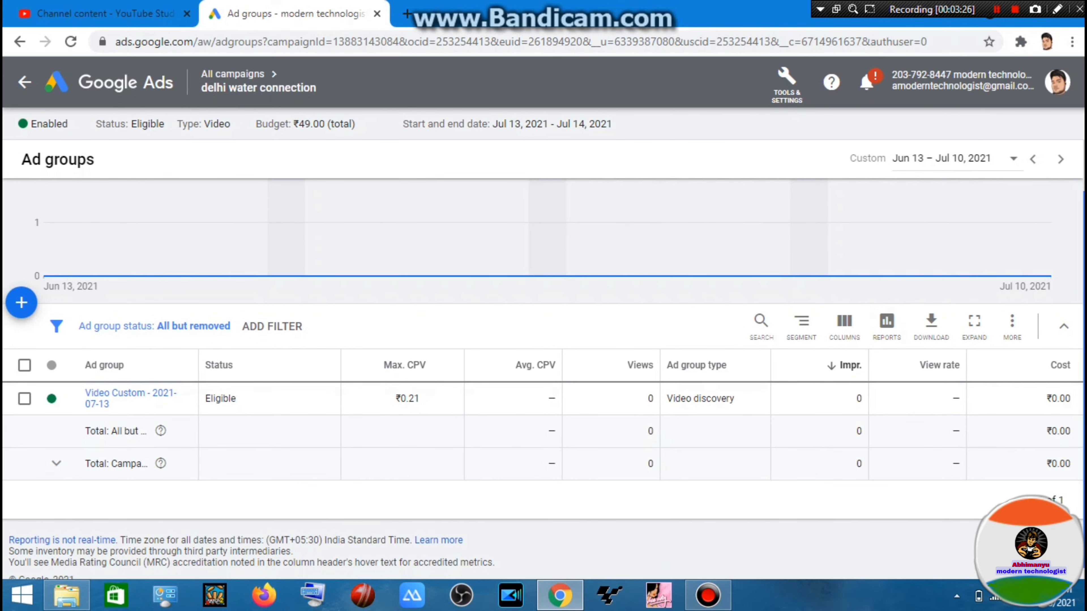
scroll(543, 377, up, 1)
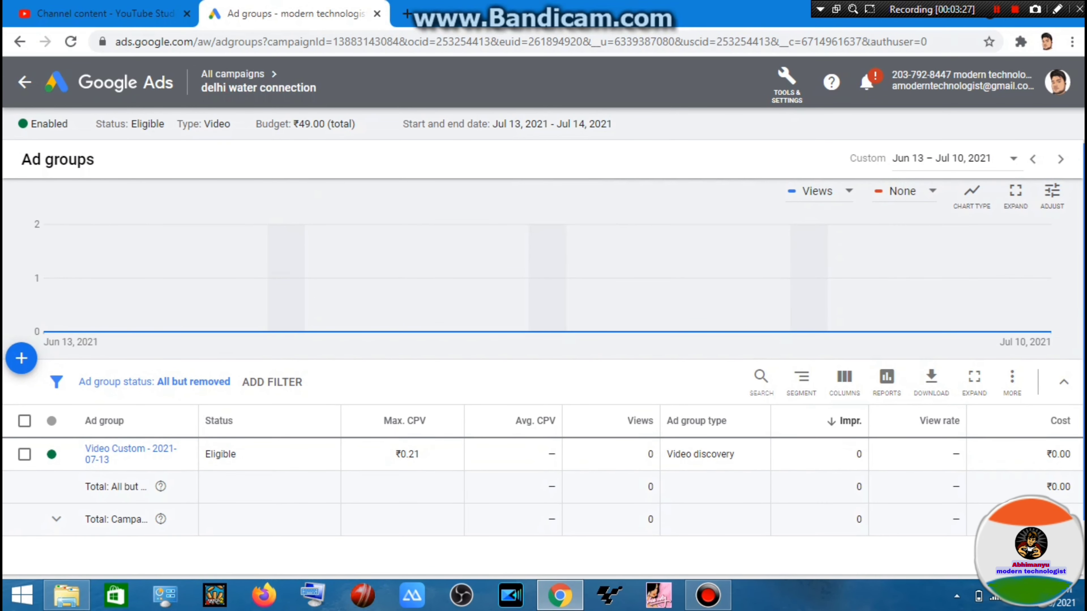
drag(1083, 332, 1083, 328)
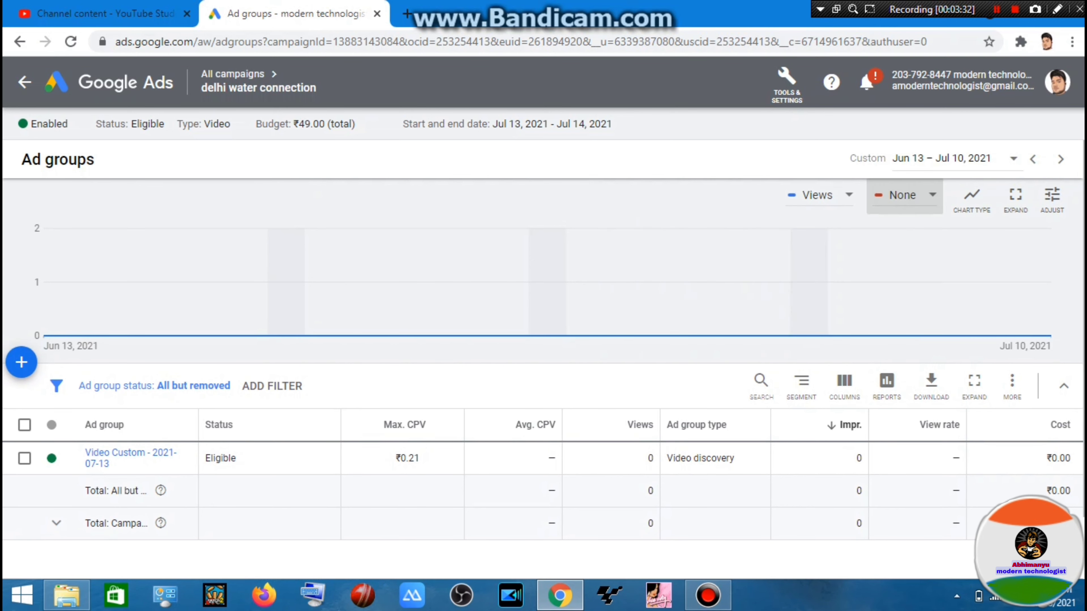
Try to set the ad groups chart's second metric to Views from the performance metrics.
click(902, 195)
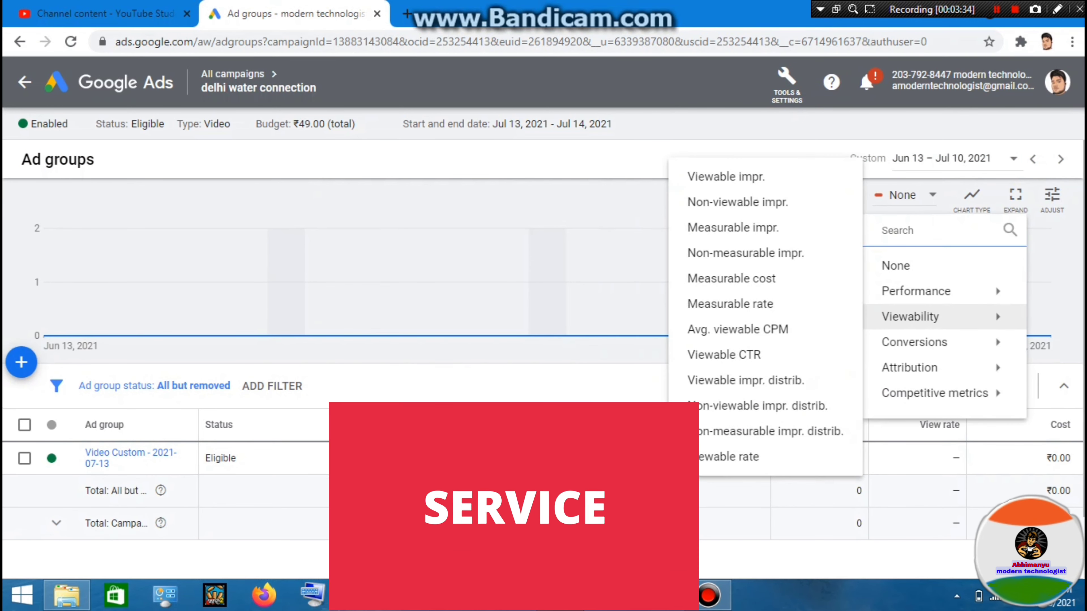
mouse_move(916, 292)
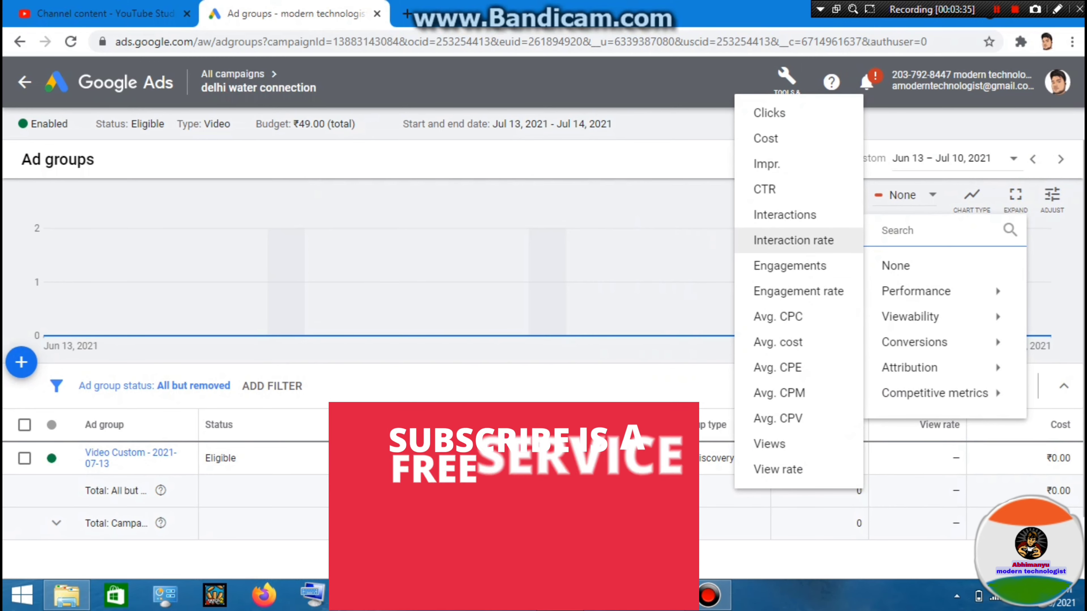
click(769, 444)
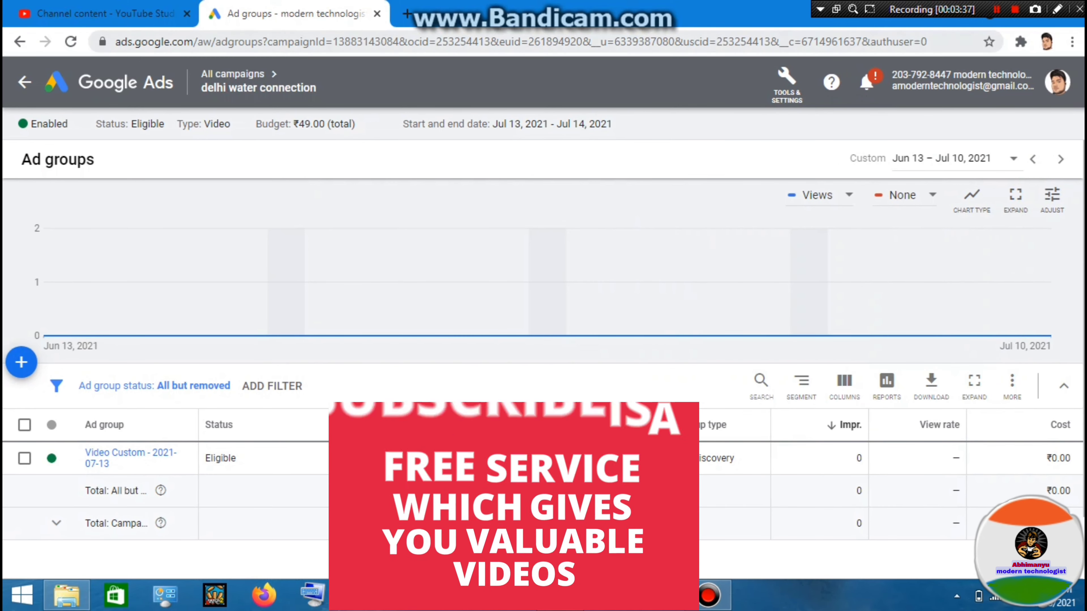